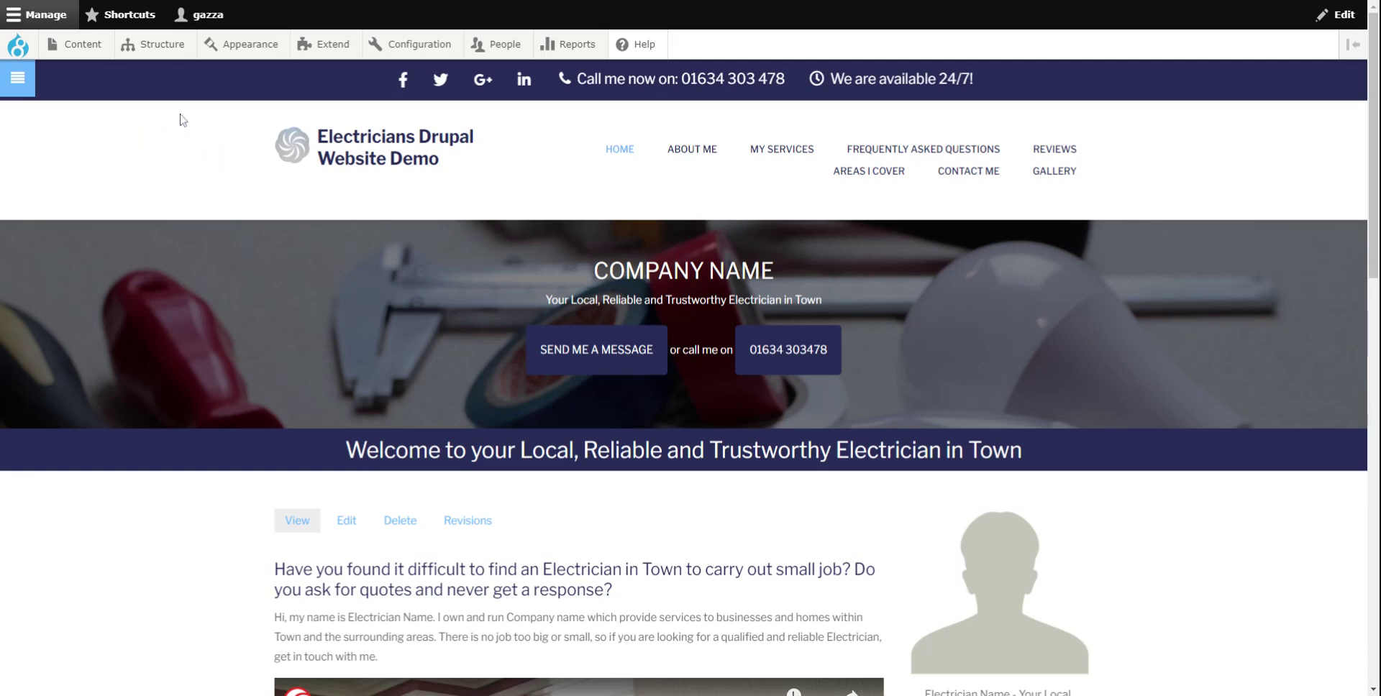
- Delete the existing FAQ content type from the Content types list, leaving five types
{"action": "mouse_move", "coordinate": [160, 46]}
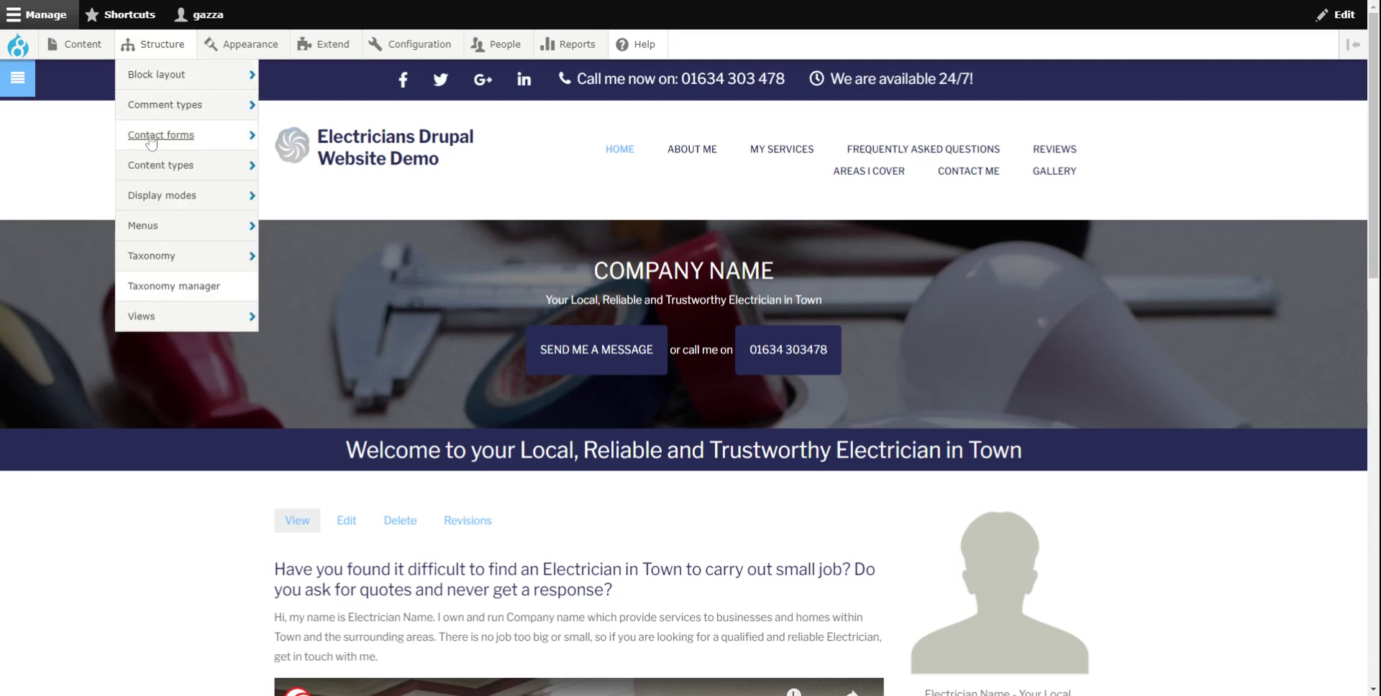
{"action": "mouse_move", "coordinate": [160, 171]}
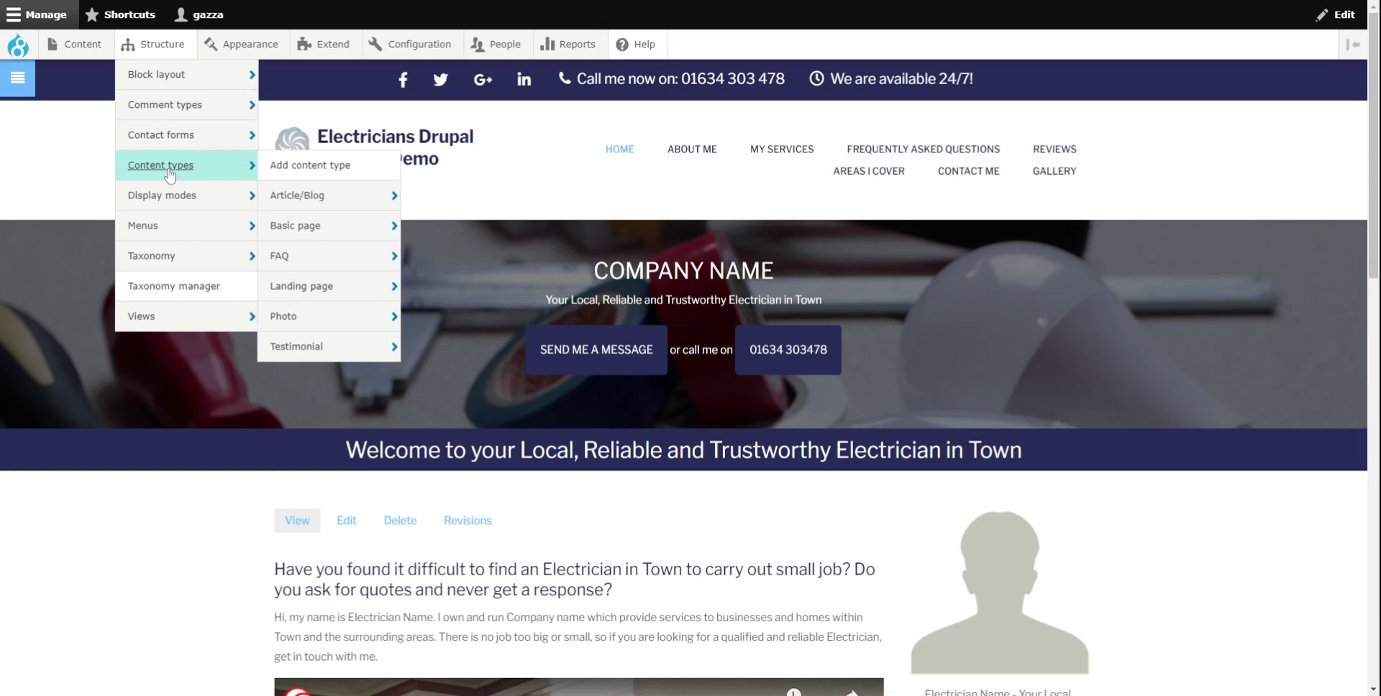
{"action": "left_click", "coordinate": [169, 171]}
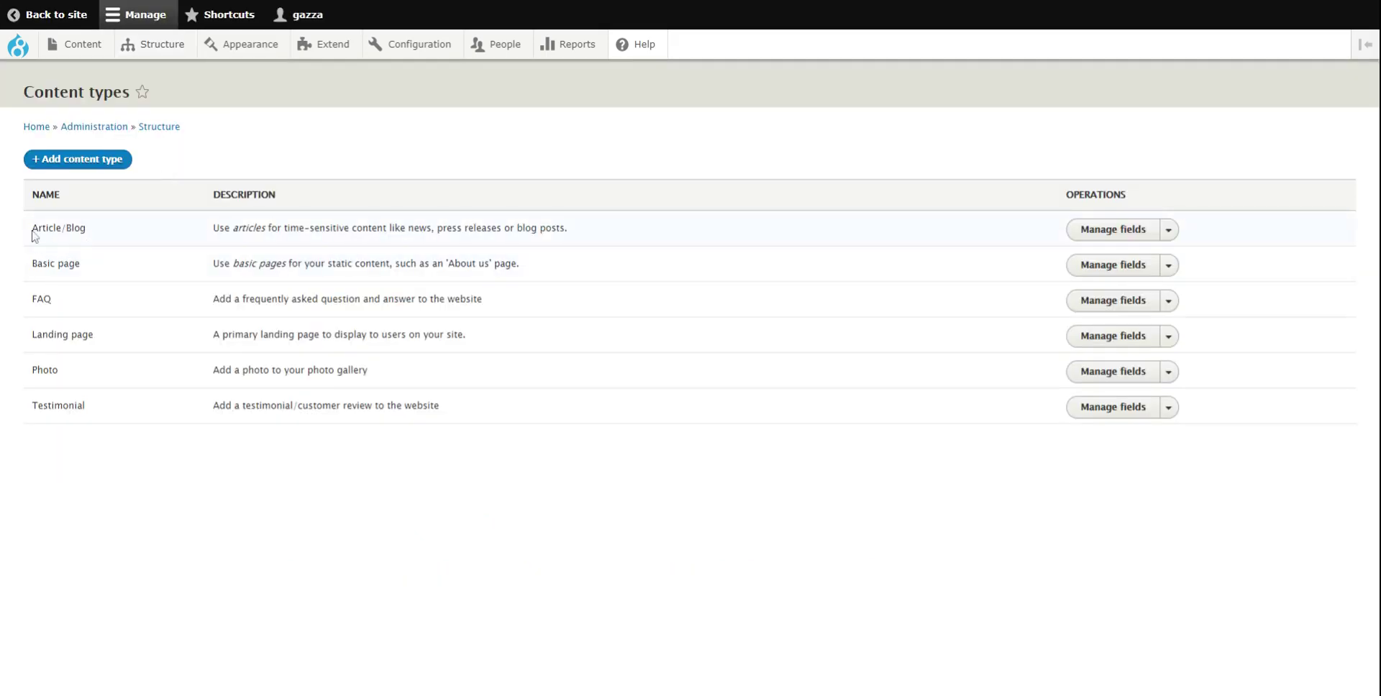
{"action": "left_click_drag", "start_coordinate": [32, 231], "coordinate": [103, 235]}
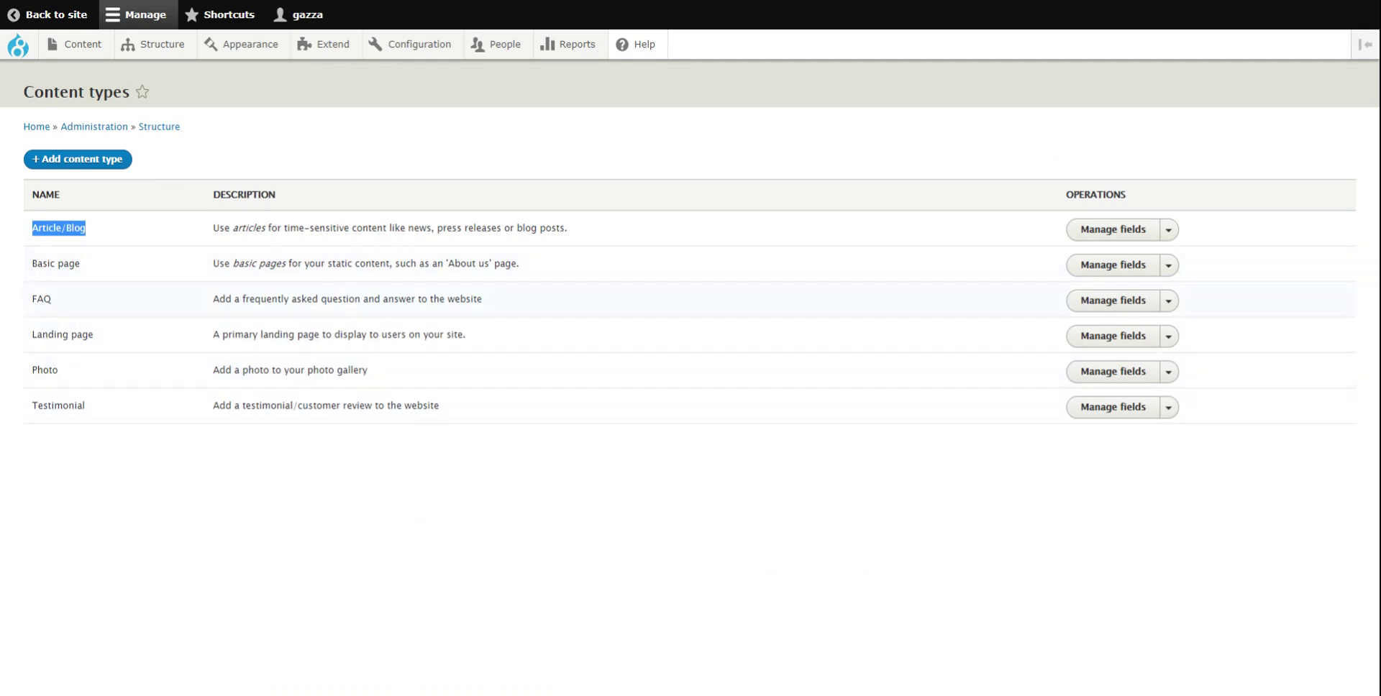
{"action": "left_click_drag", "start_coordinate": [32, 301], "coordinate": [72, 306]}
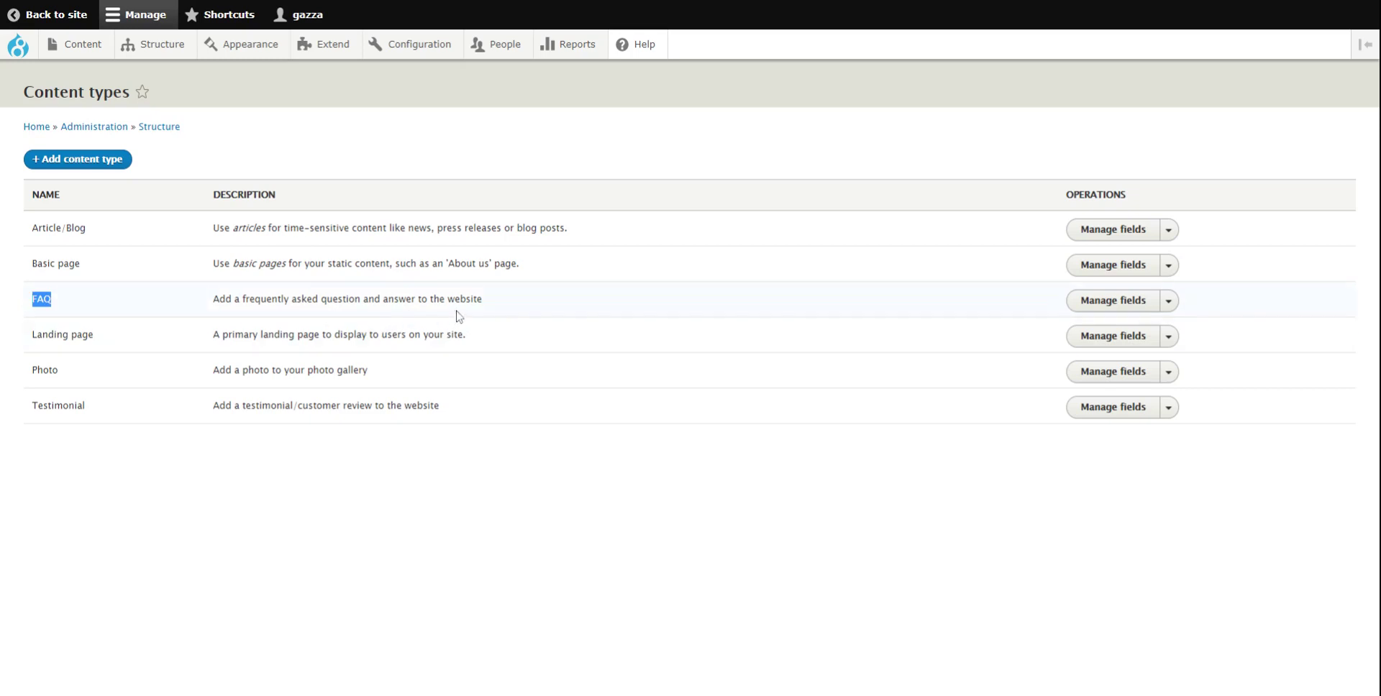
{"action": "left_click", "coordinate": [1169, 302]}
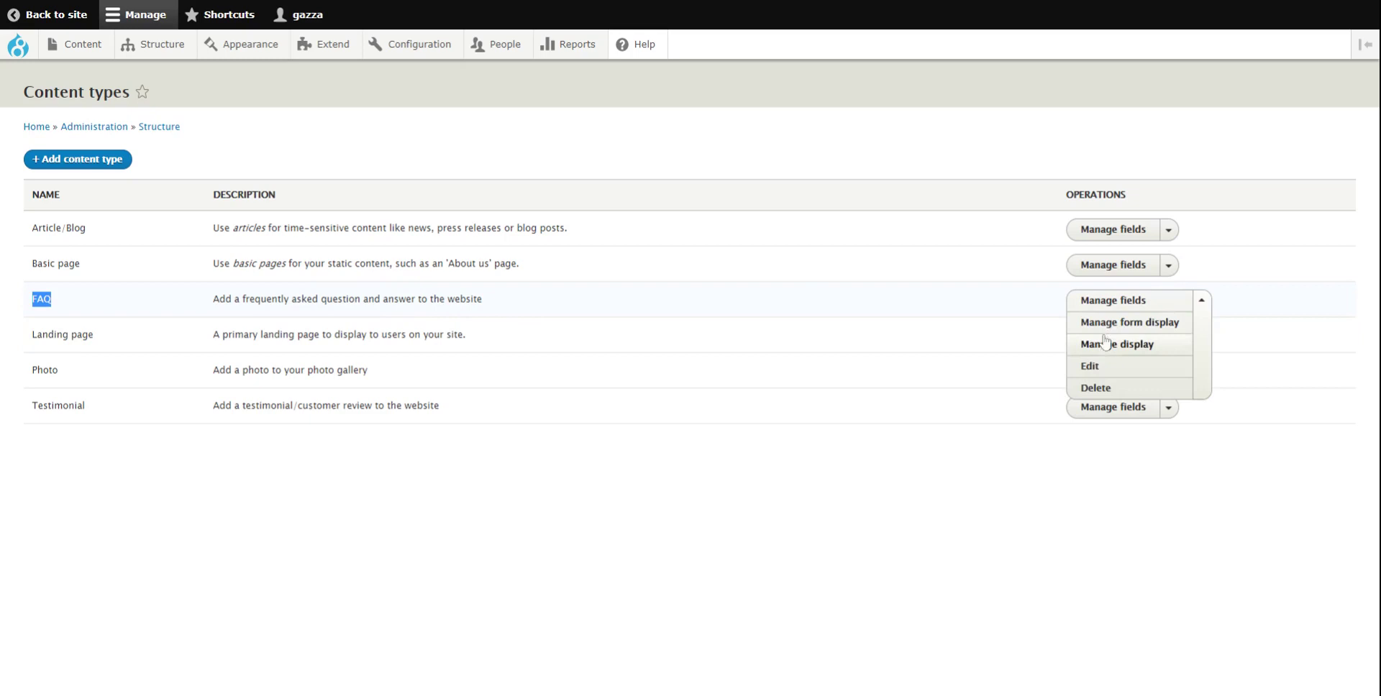
{"action": "left_click", "coordinate": [1094, 393]}
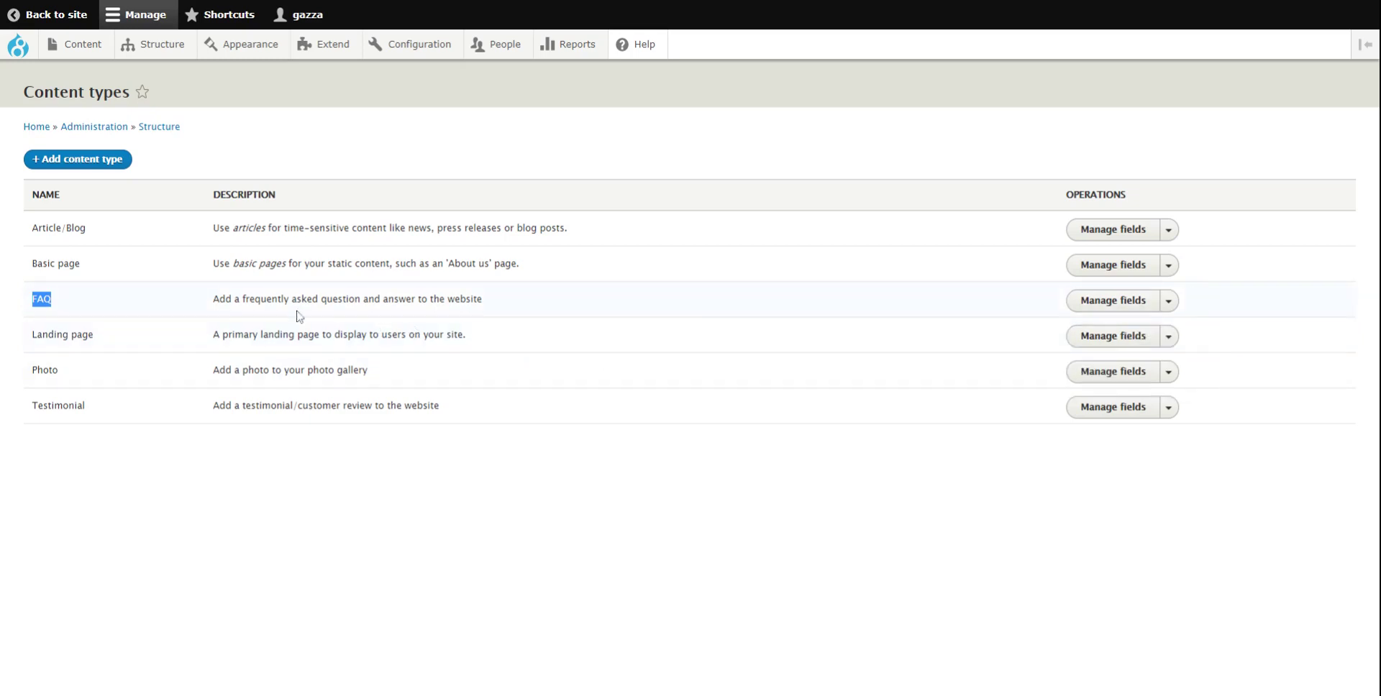
{"action": "left_click", "coordinate": [58, 468]}
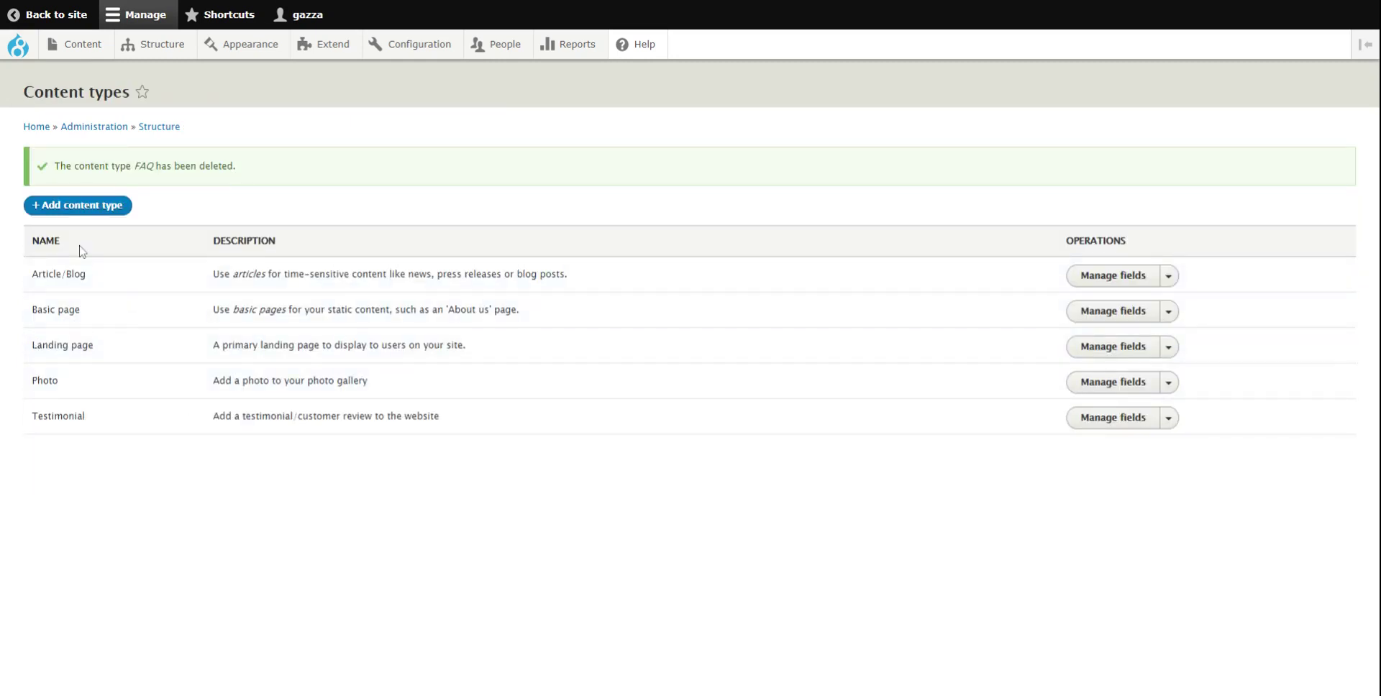
- Start a content type named FAQ, described 'Add an FAQ to the FAQ section', with title label 'Question'
{"action": "left_click", "coordinate": [82, 209]}
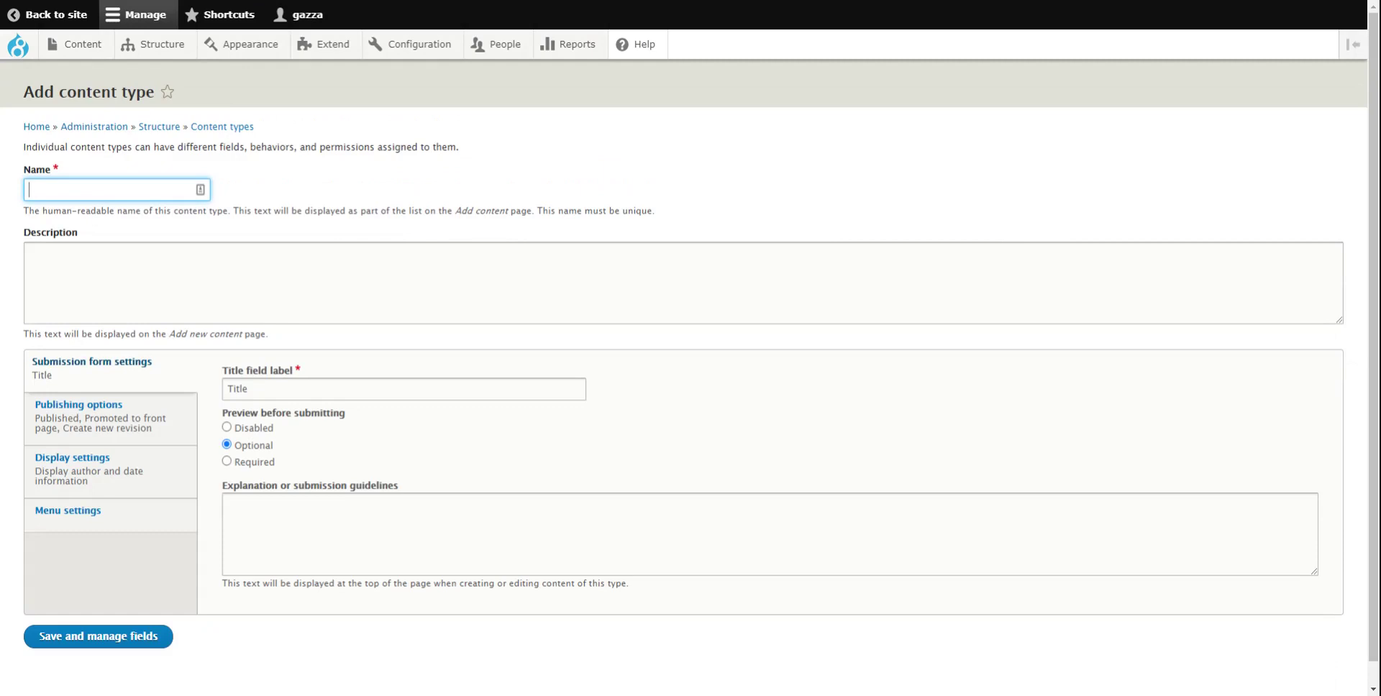
{"action": "type", "text": "FAQ"}
{"action": "left_click", "coordinate": [683, 283]}
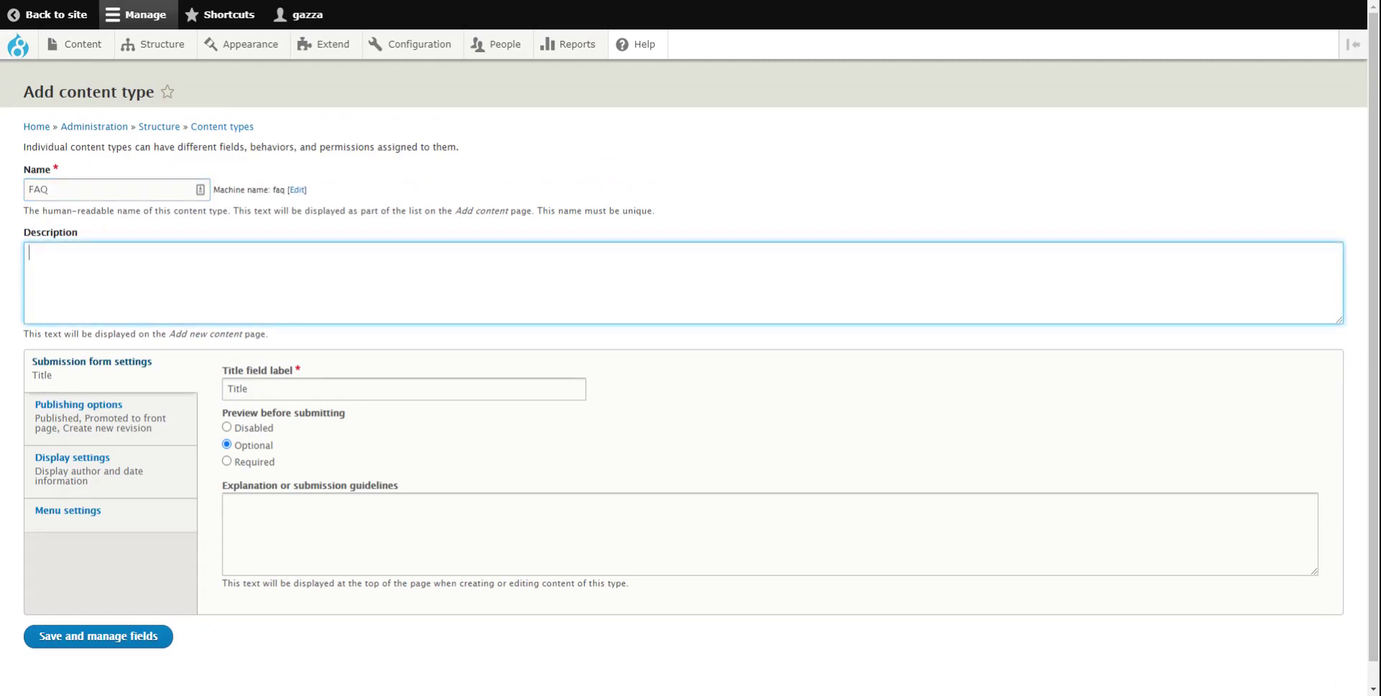
{"action": "type", "text": "Add an FAQ to the FAQ section"}
{"action": "left_click", "coordinate": [248, 388]}
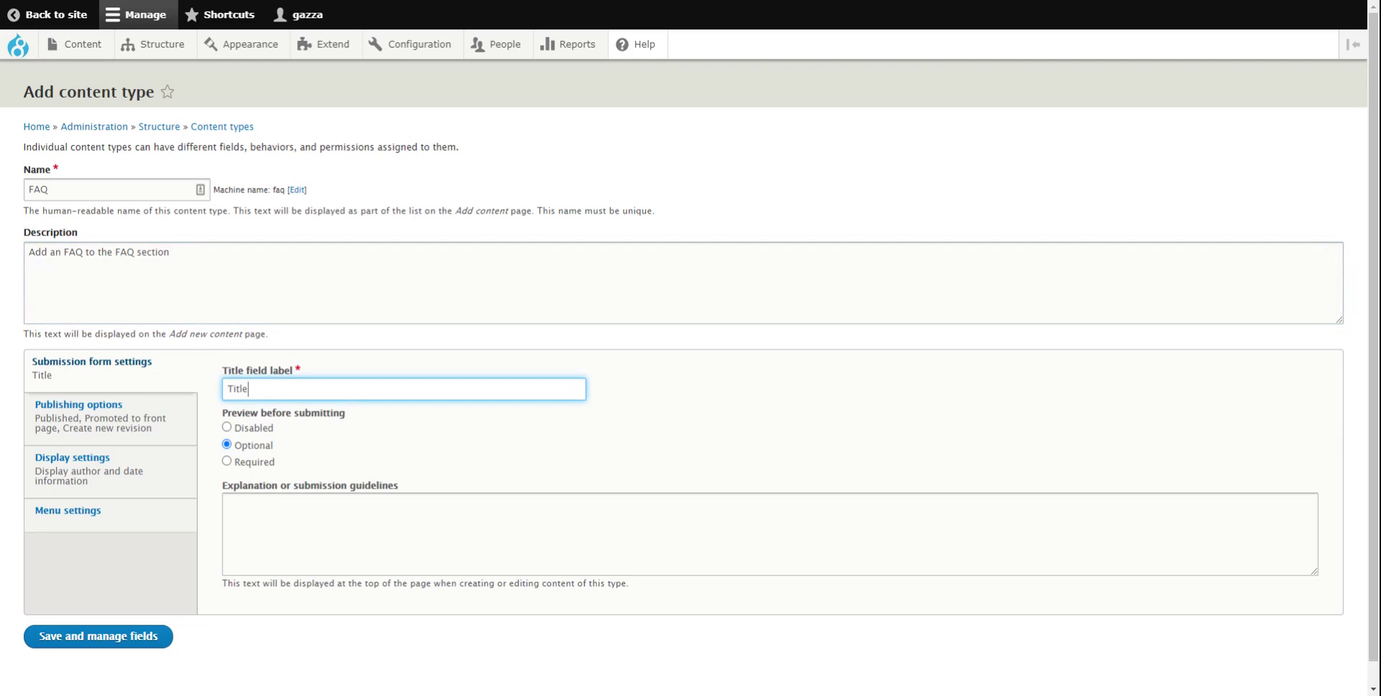
{"action": "left_click_drag", "start_coordinate": [248, 388], "coordinate": [216, 394]}
{"action": "type", "text": "Question"}
- Disable previews, front-page promotion and author/date display, then save the FAQ content type
{"action": "left_click", "coordinate": [227, 427]}
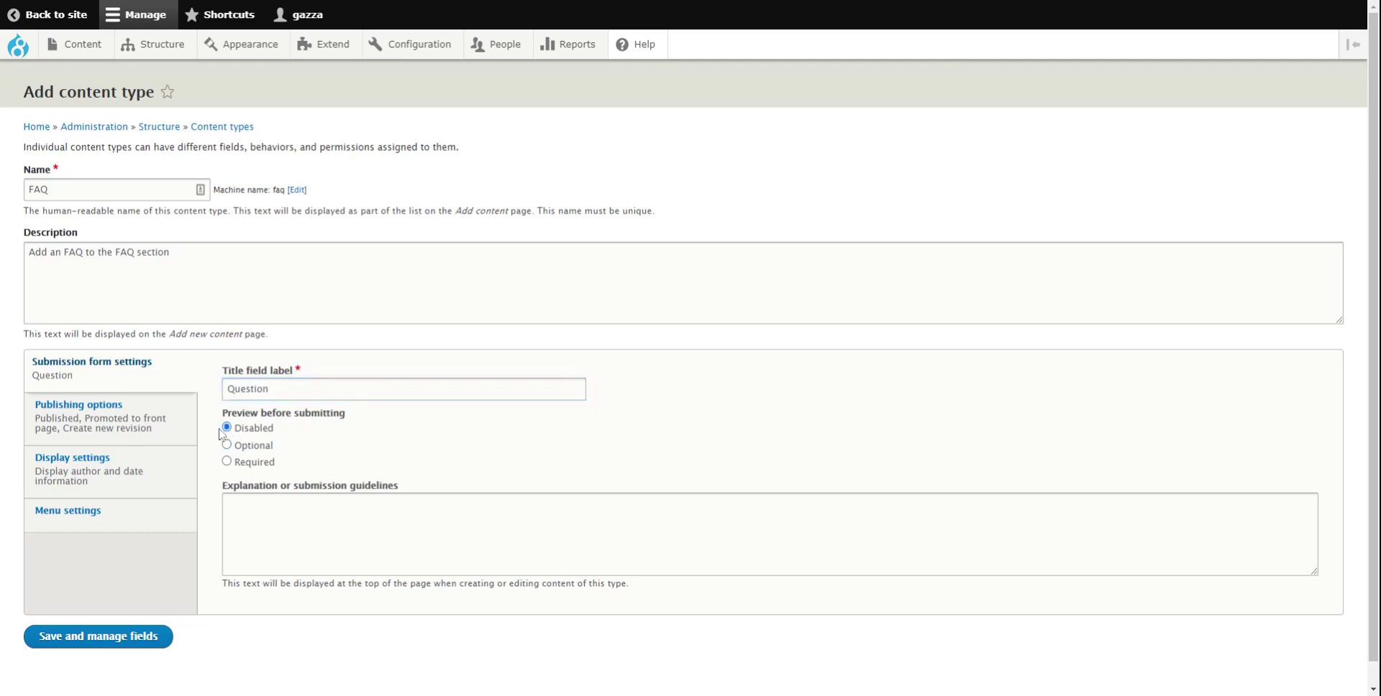
{"action": "left_click", "coordinate": [102, 427]}
{"action": "left_click", "coordinate": [227, 404]}
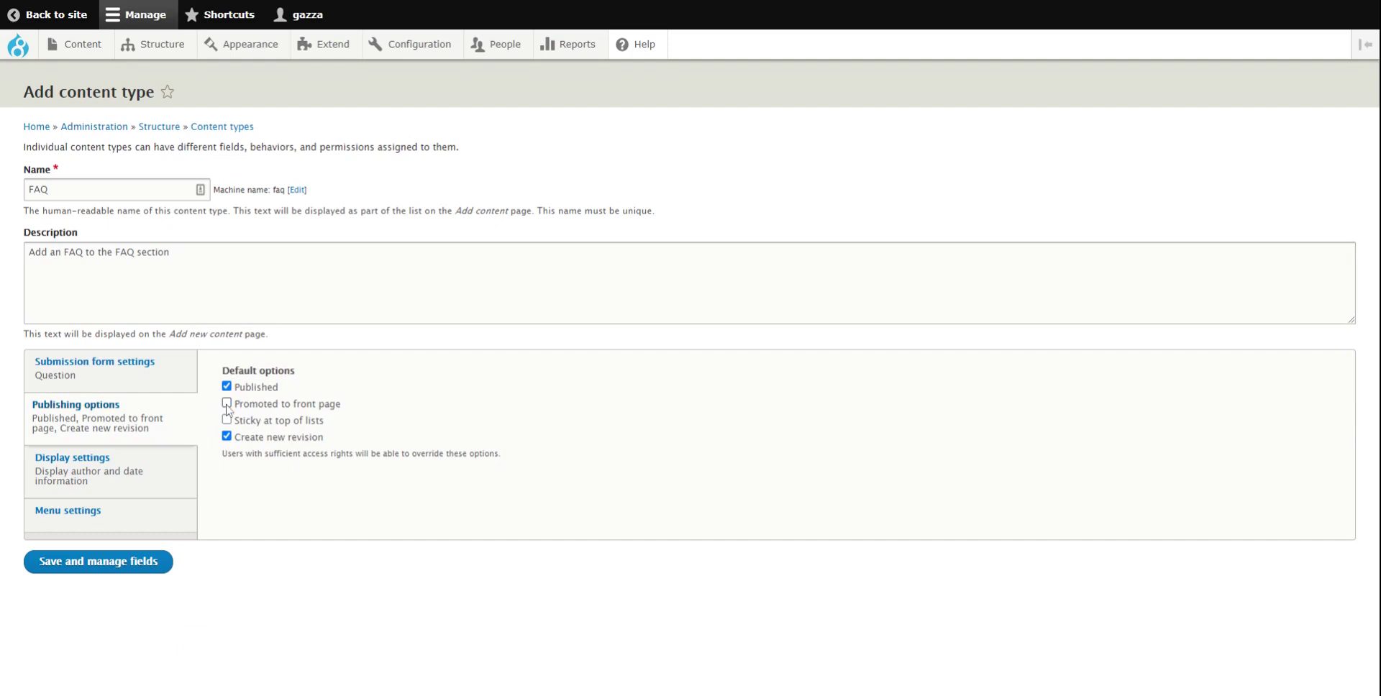
{"action": "left_click", "coordinate": [83, 461]}
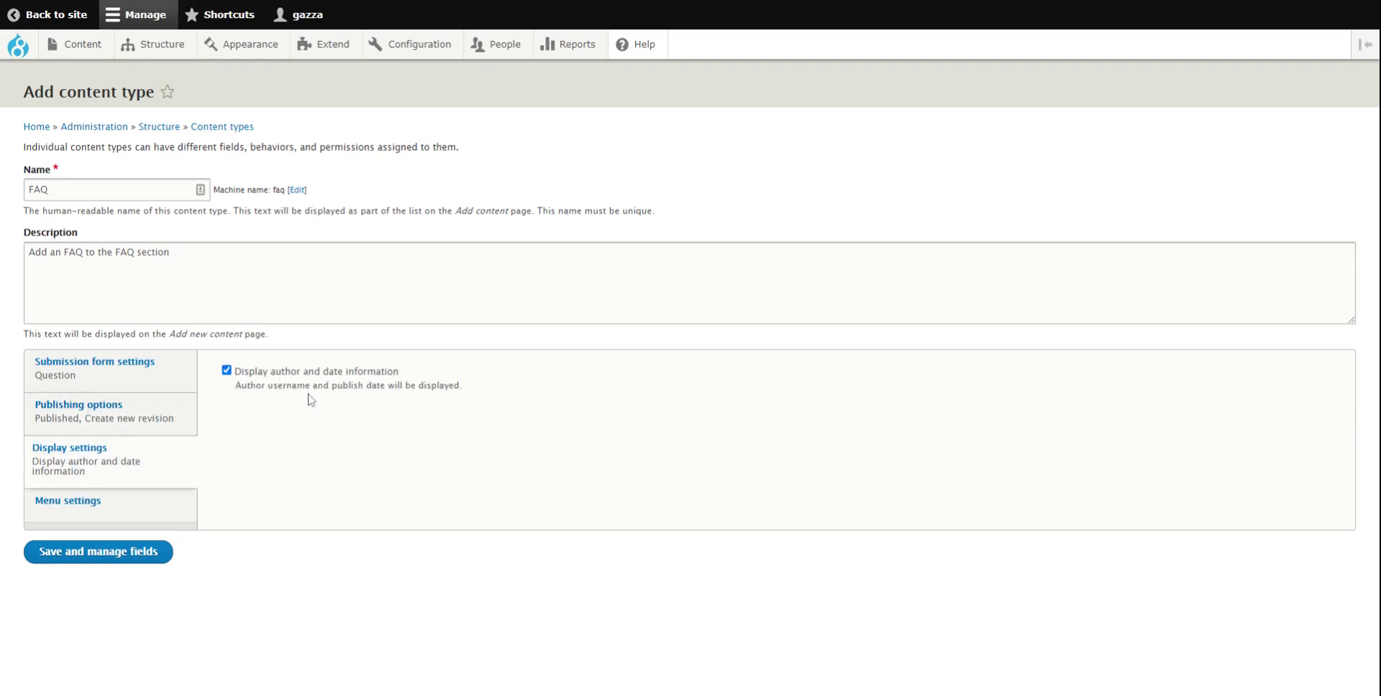
{"action": "left_click", "coordinate": [227, 370]}
{"action": "left_click", "coordinate": [101, 546]}
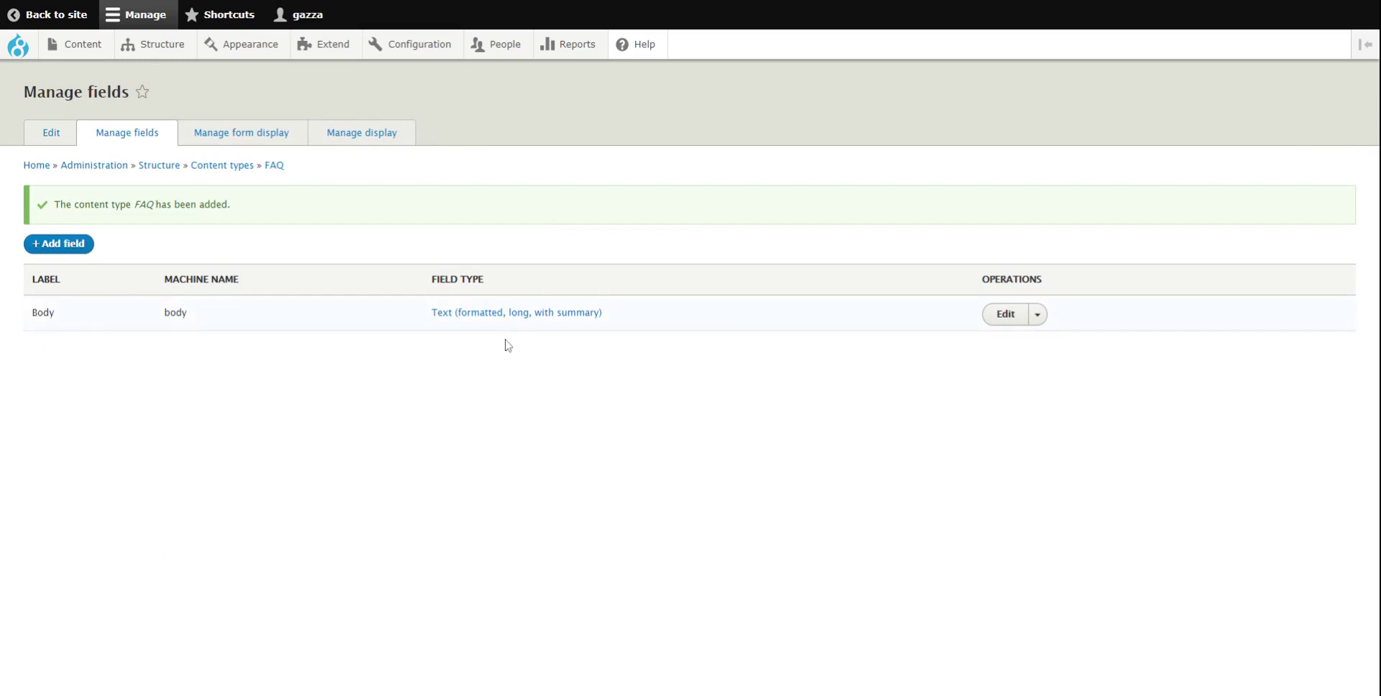
- Relabel the FAQ type's Body field as 'Answer'
{"action": "left_click", "coordinate": [1003, 321]}
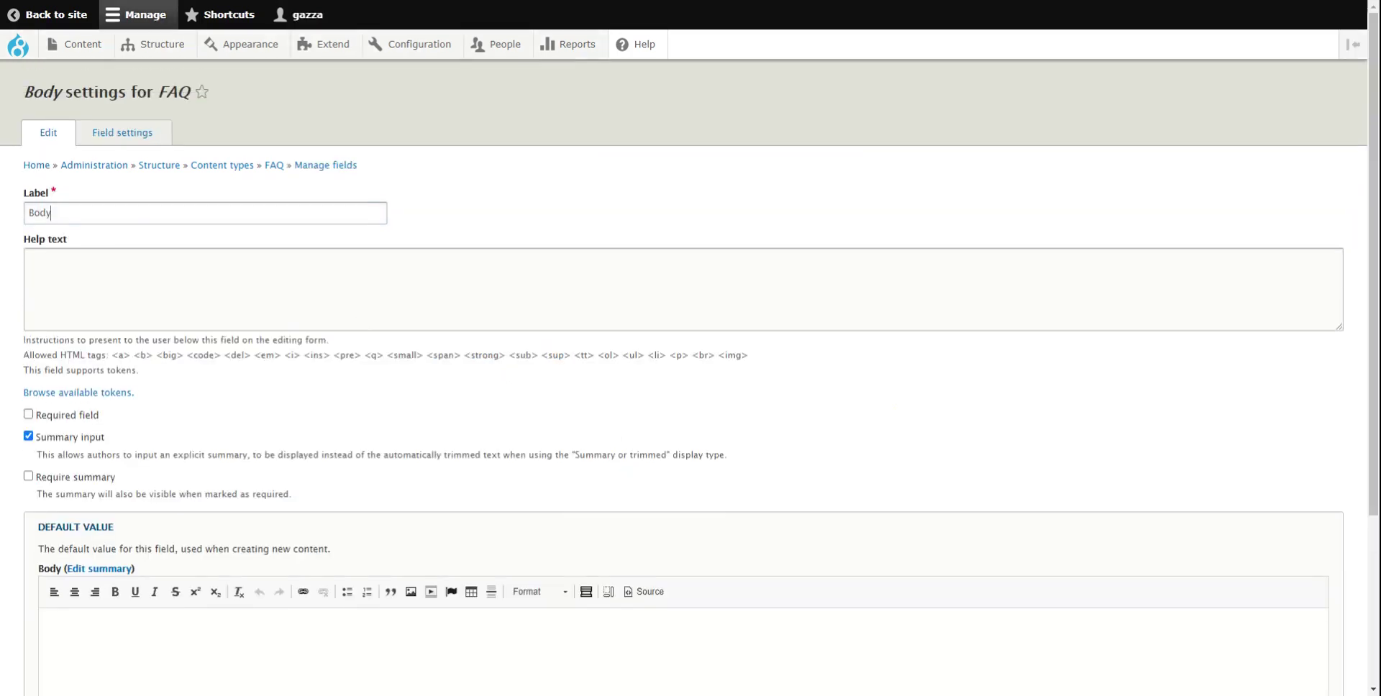
{"action": "double_click", "coordinate": [38, 213]}
{"action": "type", "text": "Answer"}
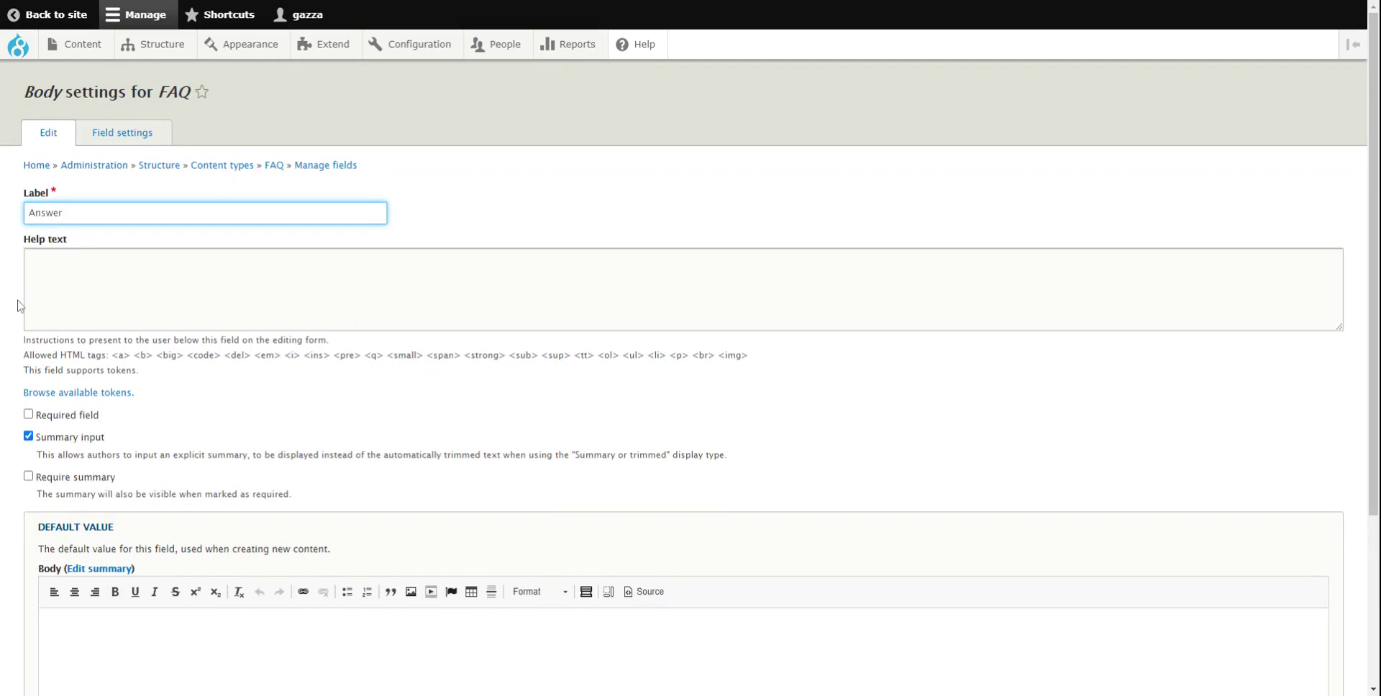
{"action": "scroll", "coordinate": [16, 309], "scroll_direction": "down", "scroll_amount": 3}
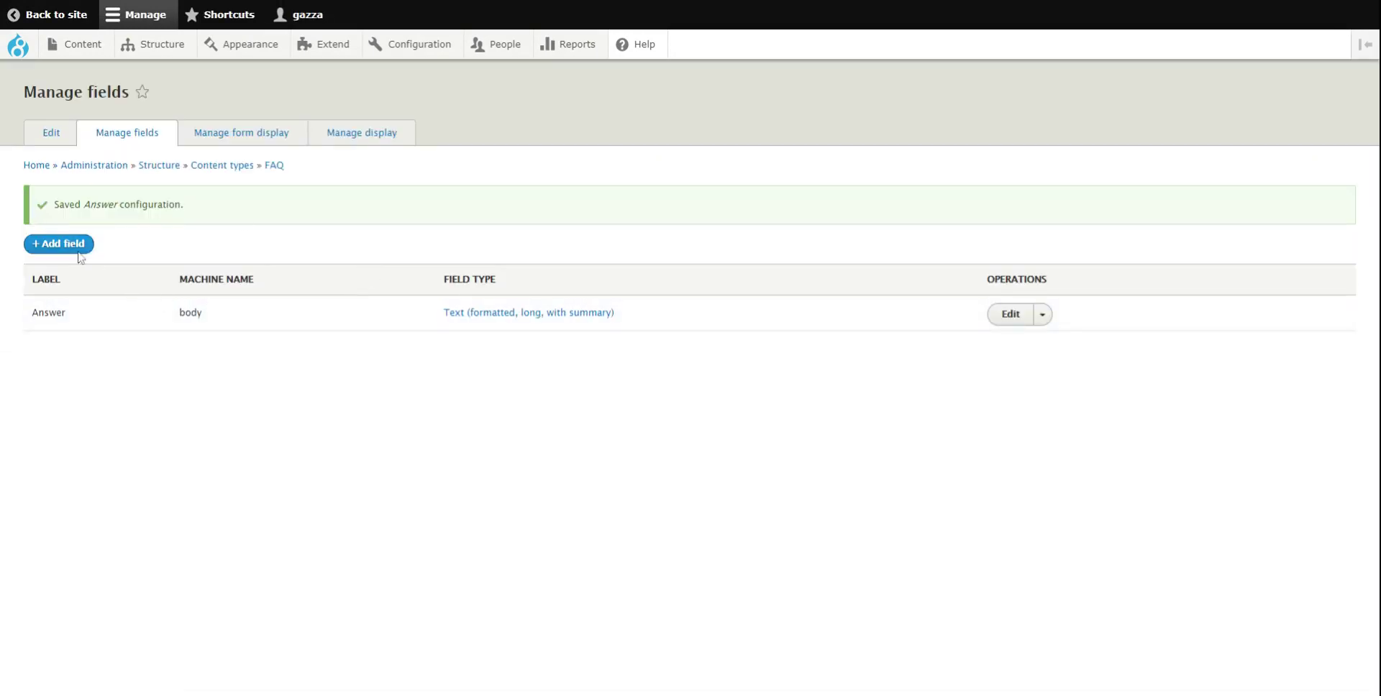
- Add an FAQ item 'What is your minimum charge' answered 'My minimum call out fee is £90 plus VAT' and save it
{"action": "left_click", "coordinate": [80, 48]}
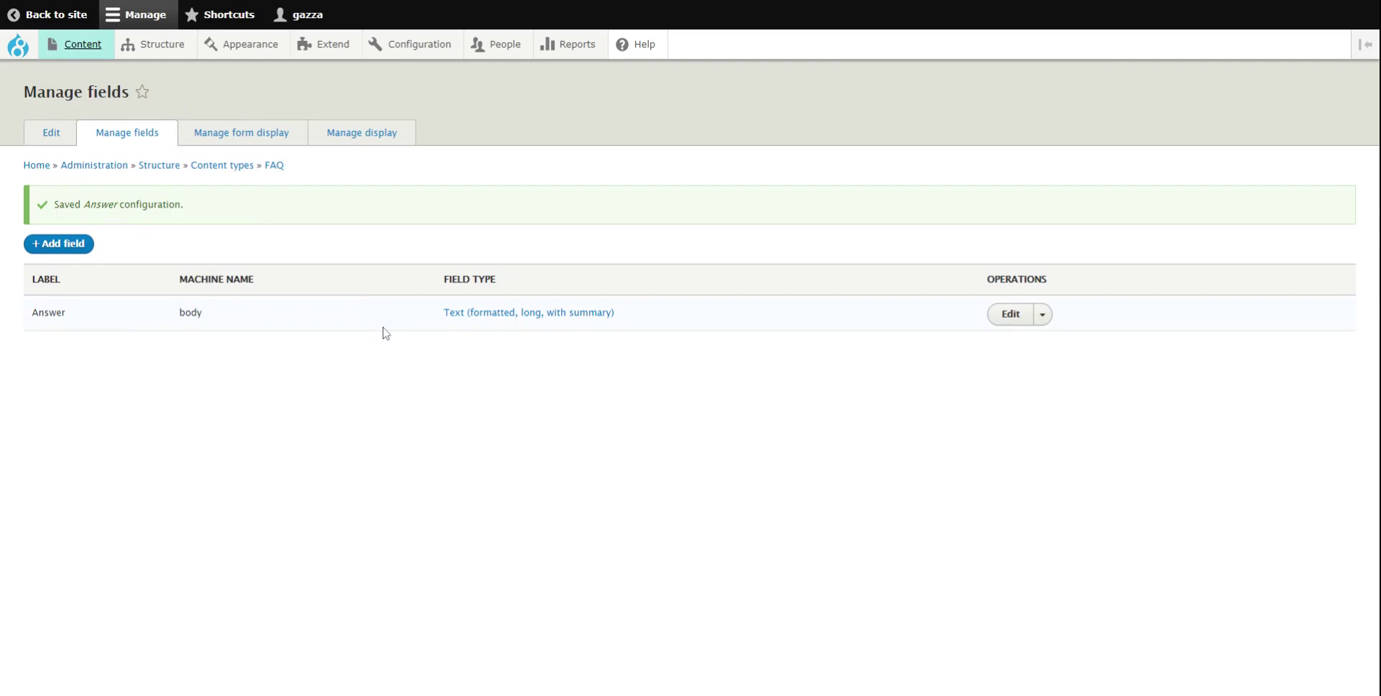
{"action": "scroll", "coordinate": [335, 525], "scroll_direction": "down", "scroll_amount": 3}
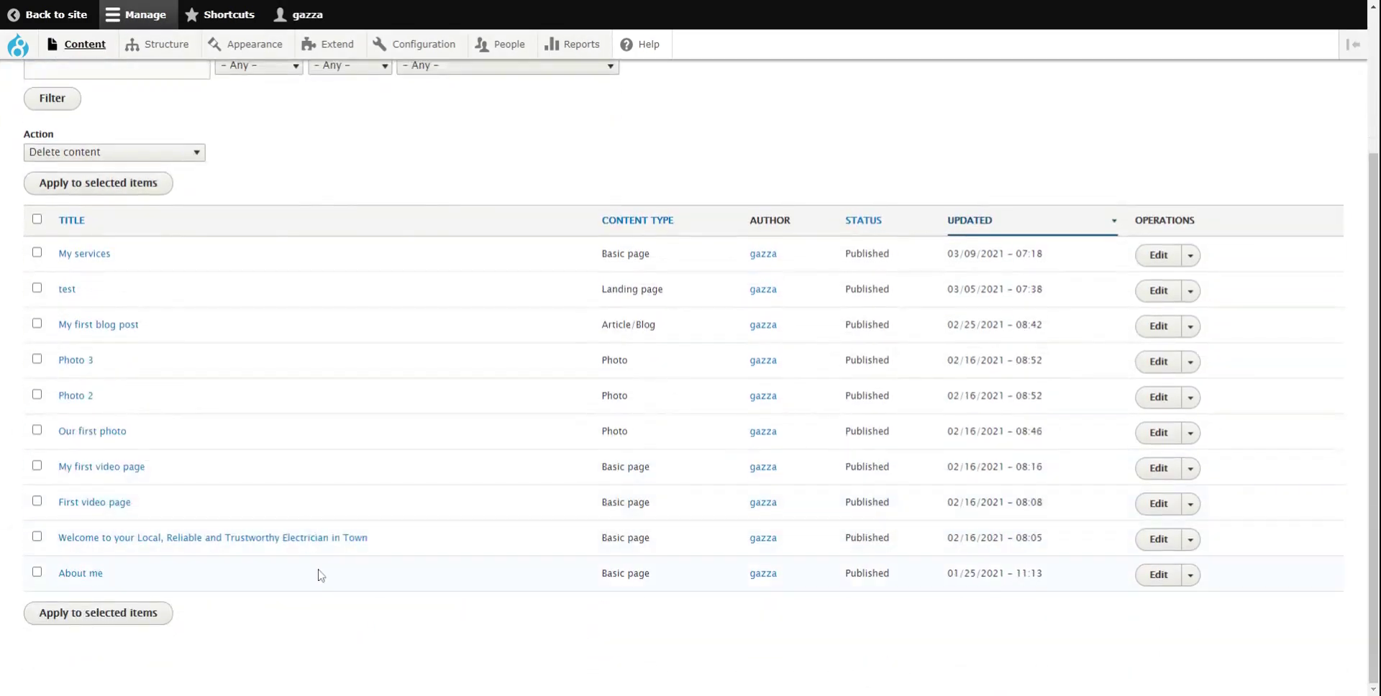
{"action": "scroll", "coordinate": [243, 348], "scroll_direction": "up", "scroll_amount": 3}
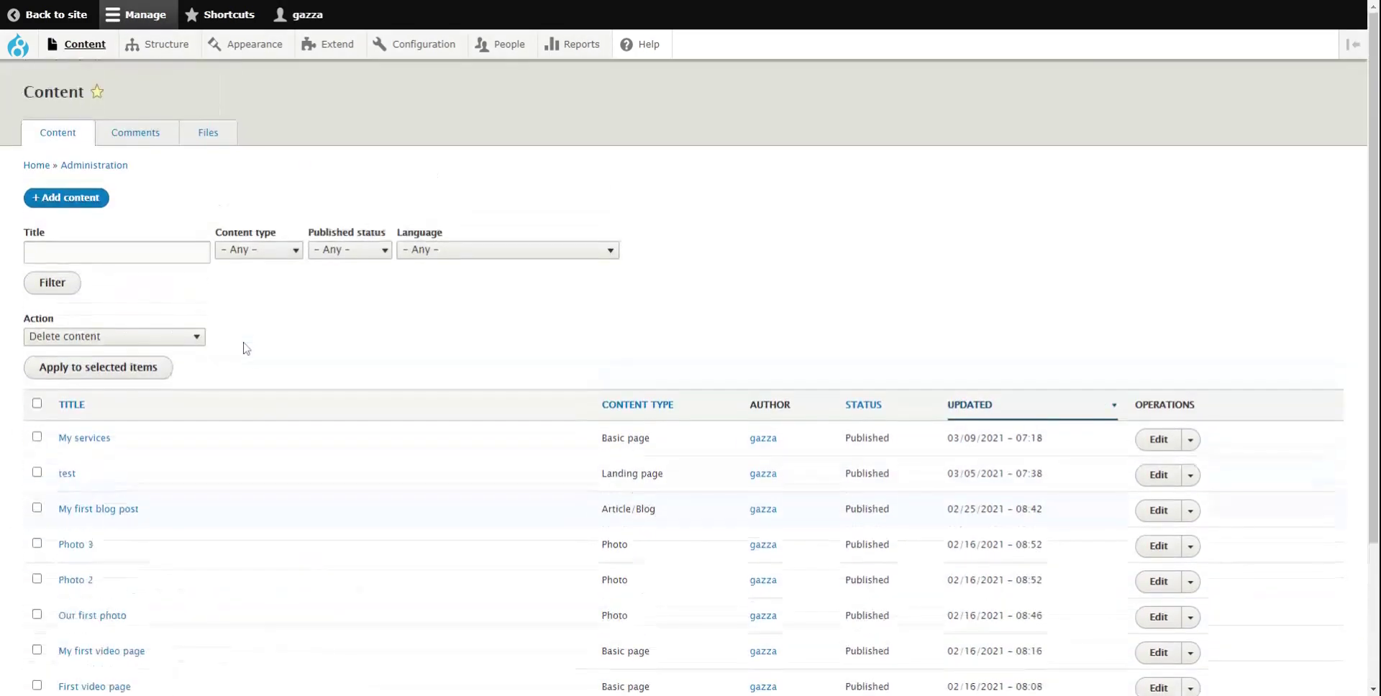
{"action": "left_click", "coordinate": [64, 199]}
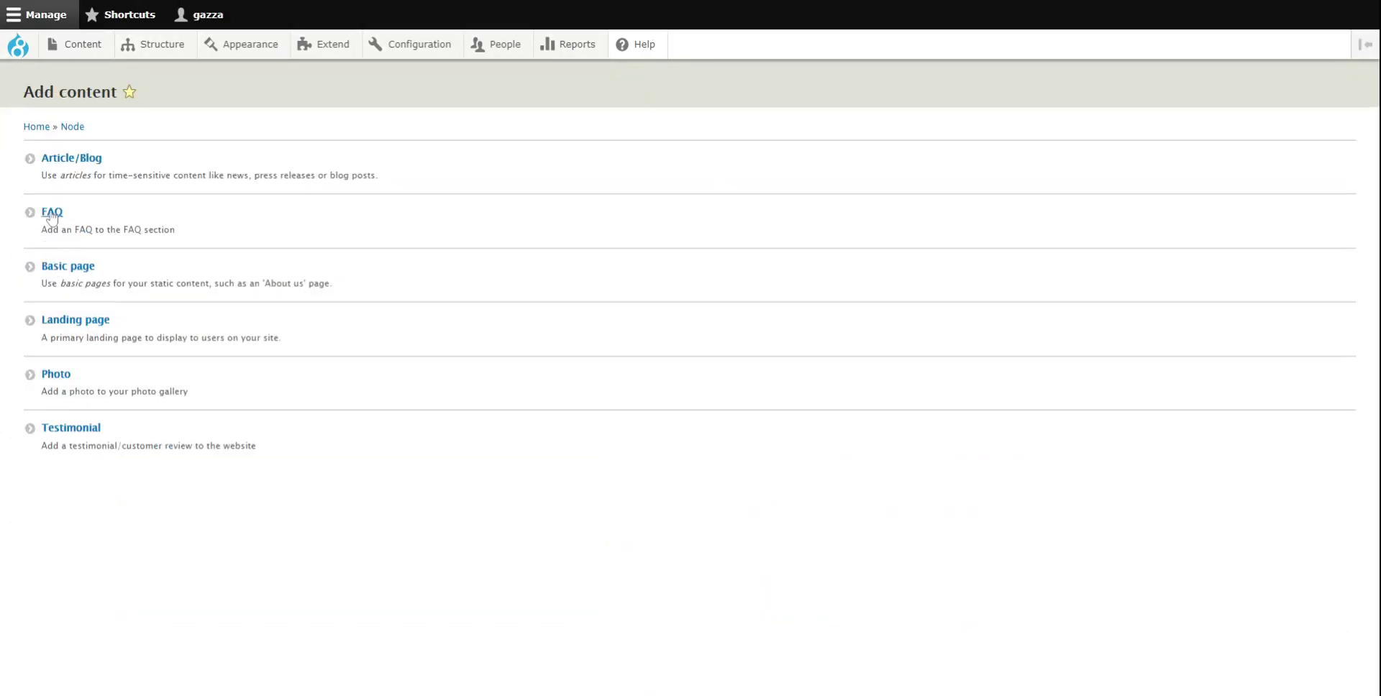
{"action": "left_click", "coordinate": [51, 213]}
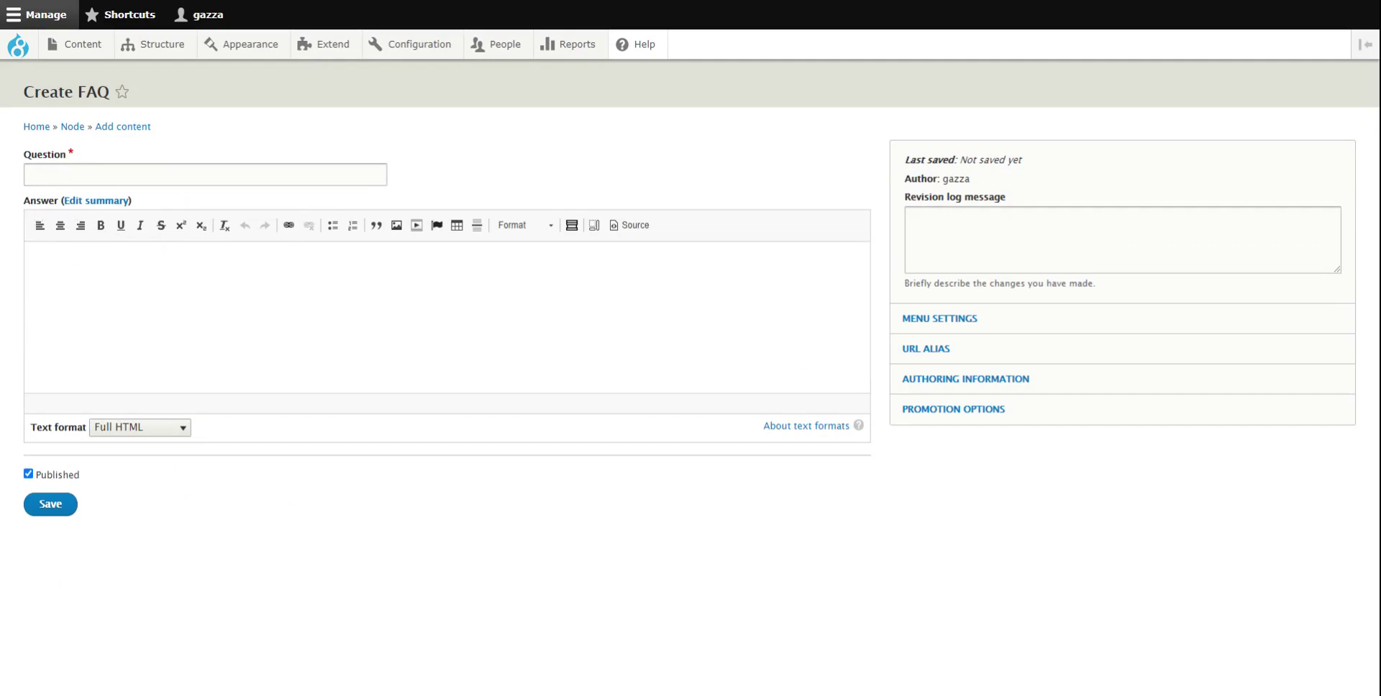
{"action": "left_click", "coordinate": [30, 174]}
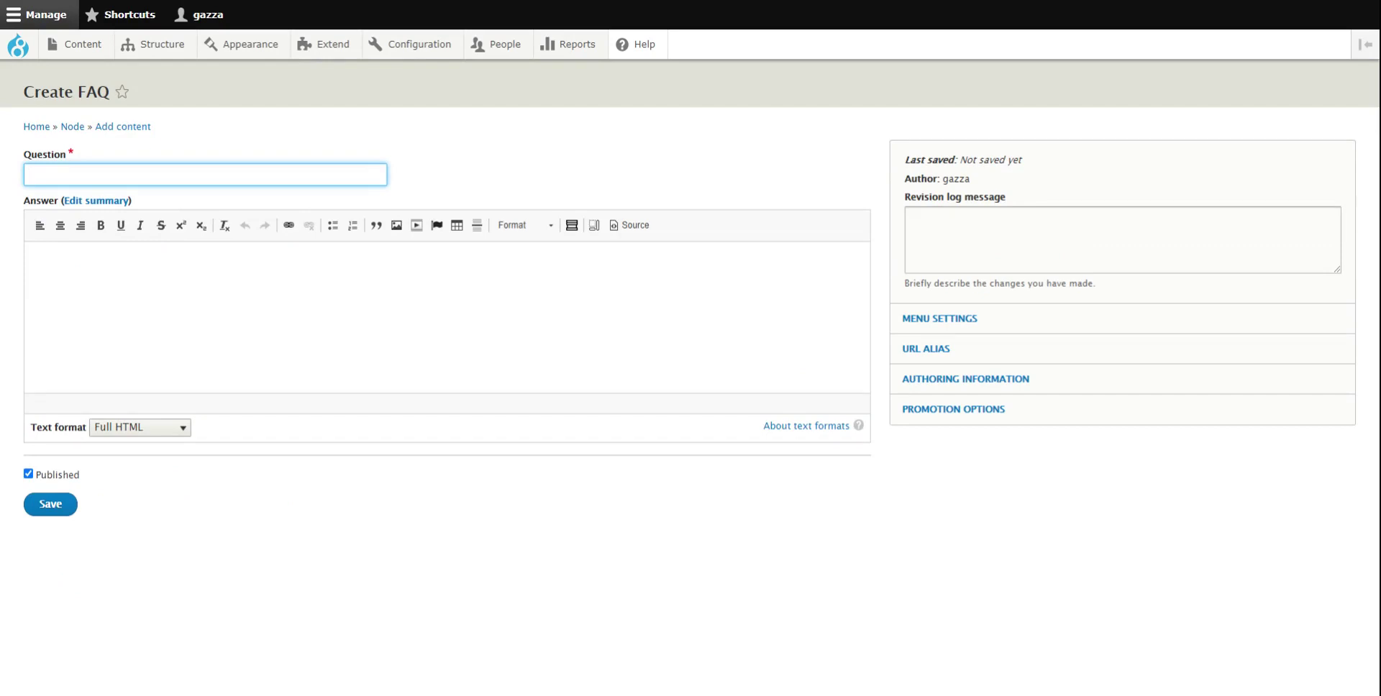
{"action": "type", "text": "What is your minimum charge?"}
{"action": "left_click", "coordinate": [32, 255]}
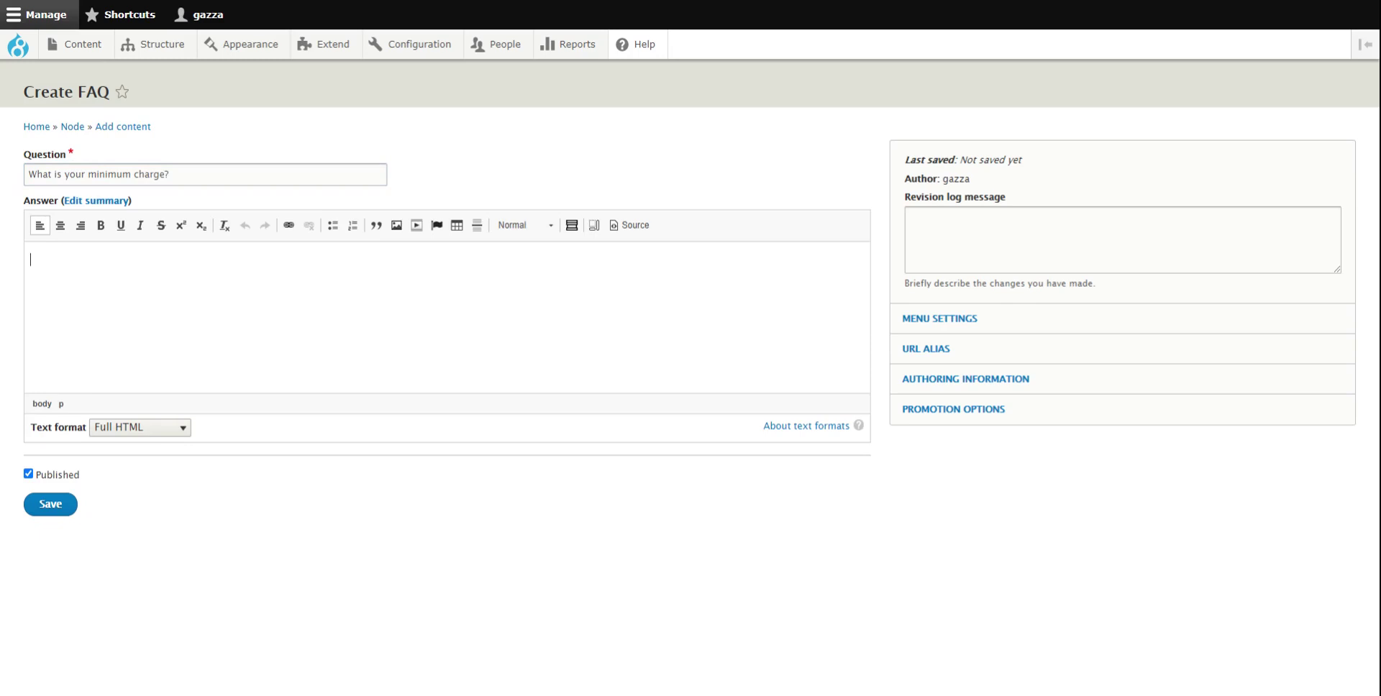
{"action": "type", "text": "My minimum call out fee is"}
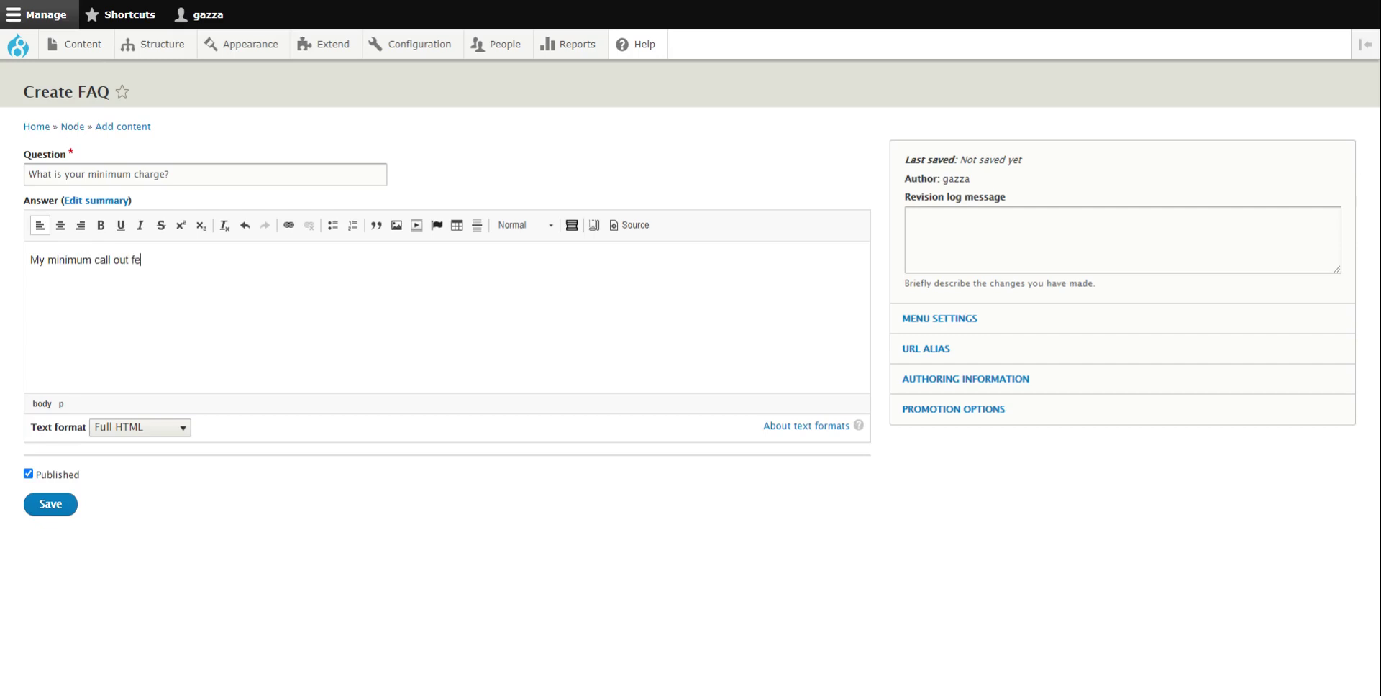
{"action": "type", "text": " £90 plus VAT"}
{"action": "left_click", "coordinate": [47, 506]}
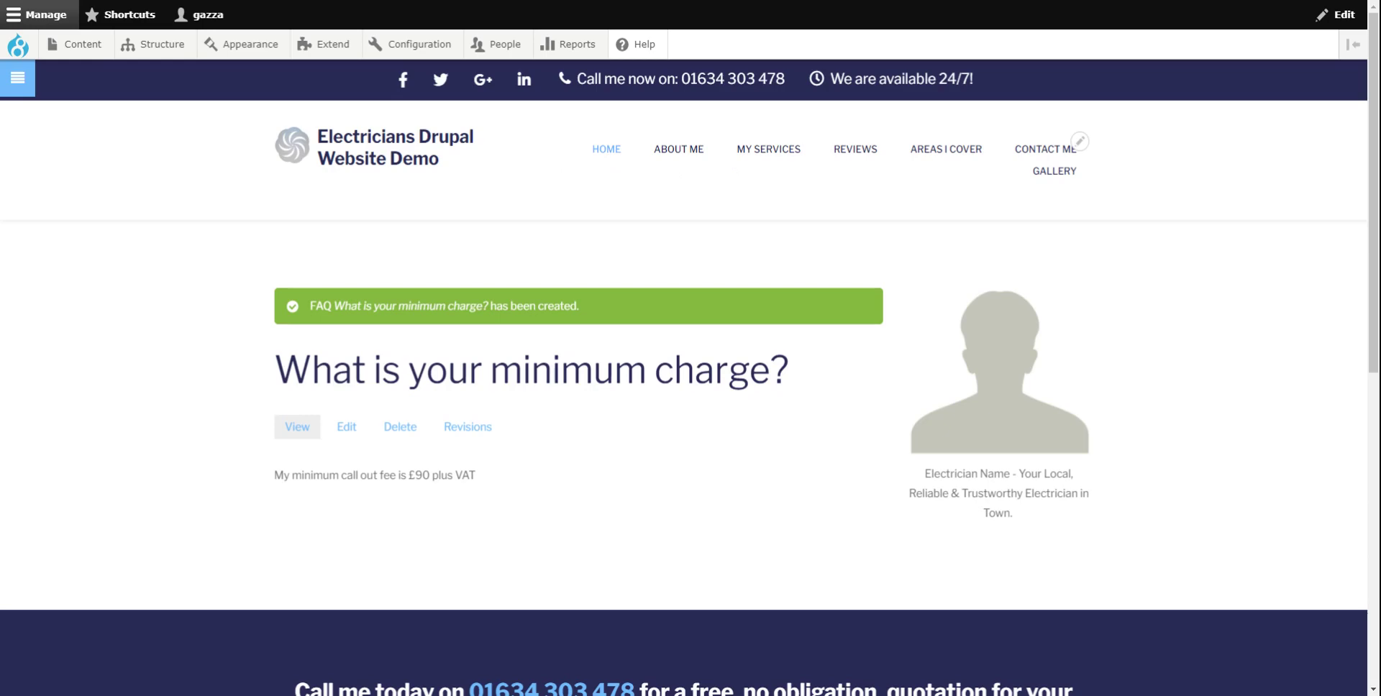
- Start a new view named FAQ that shows content of type FAQ
{"action": "mouse_move", "coordinate": [155, 47]}
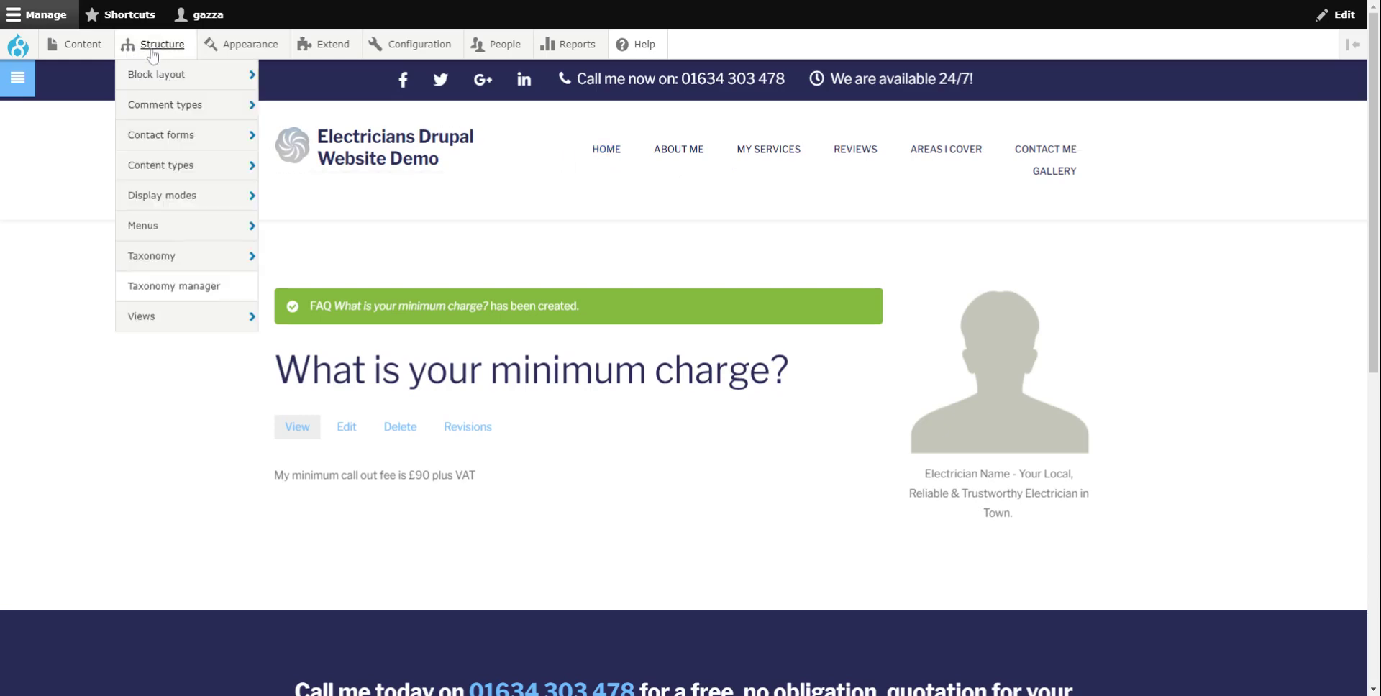
{"action": "mouse_move", "coordinate": [145, 326]}
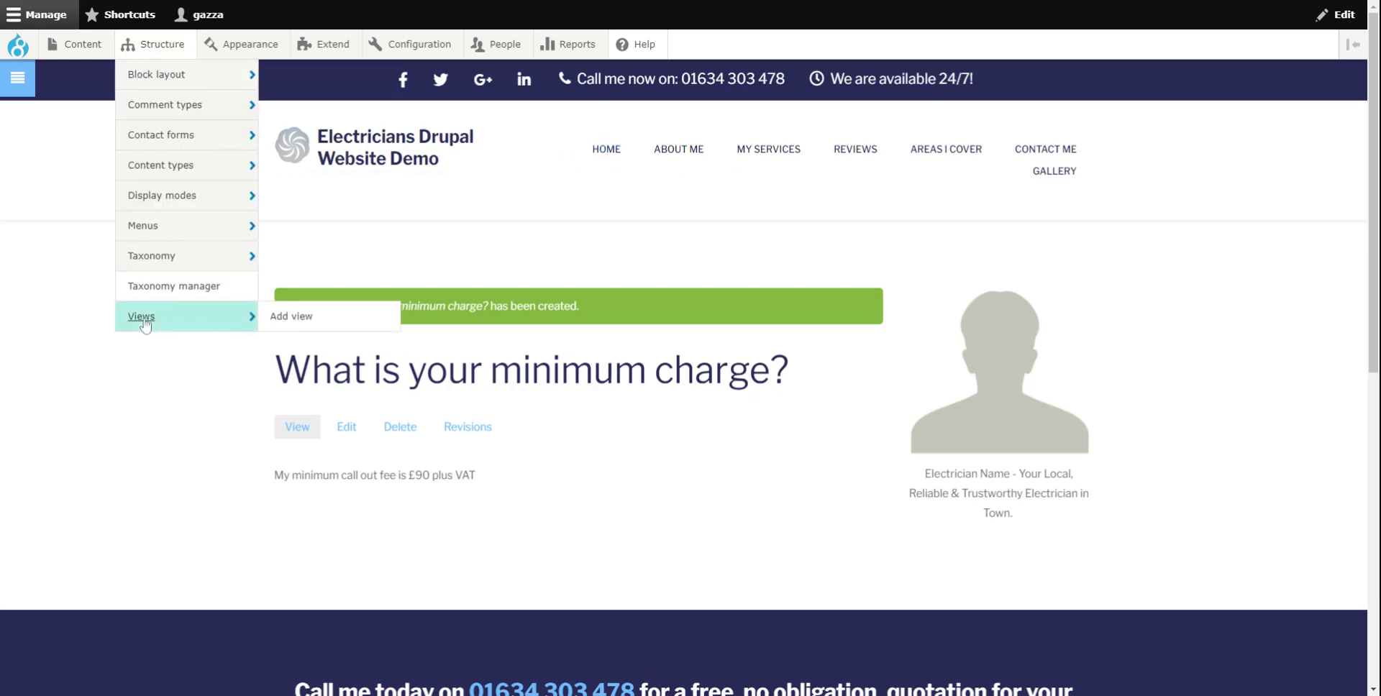
{"action": "left_click", "coordinate": [146, 326]}
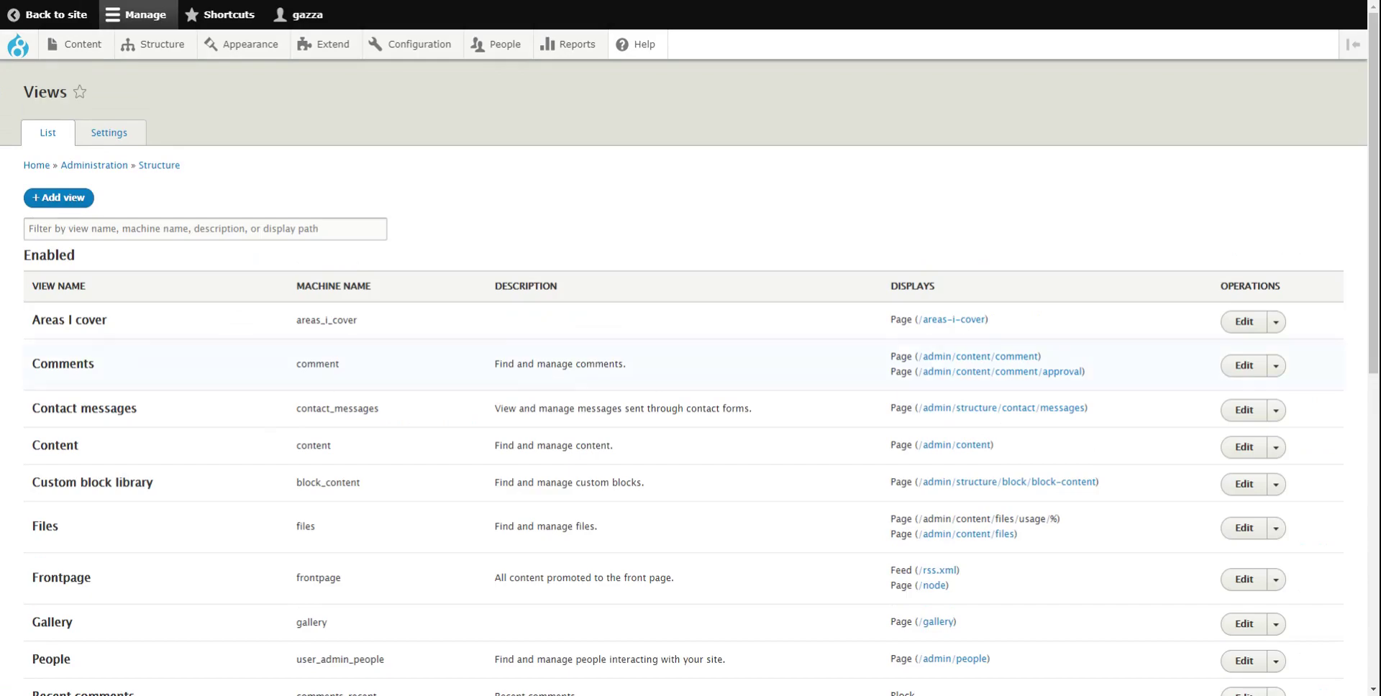
{"action": "scroll", "coordinate": [85, 367], "scroll_direction": "down", "scroll_amount": 7}
{"action": "scroll", "coordinate": [85, 375], "scroll_direction": "up", "scroll_amount": 7}
{"action": "left_click", "coordinate": [61, 205]}
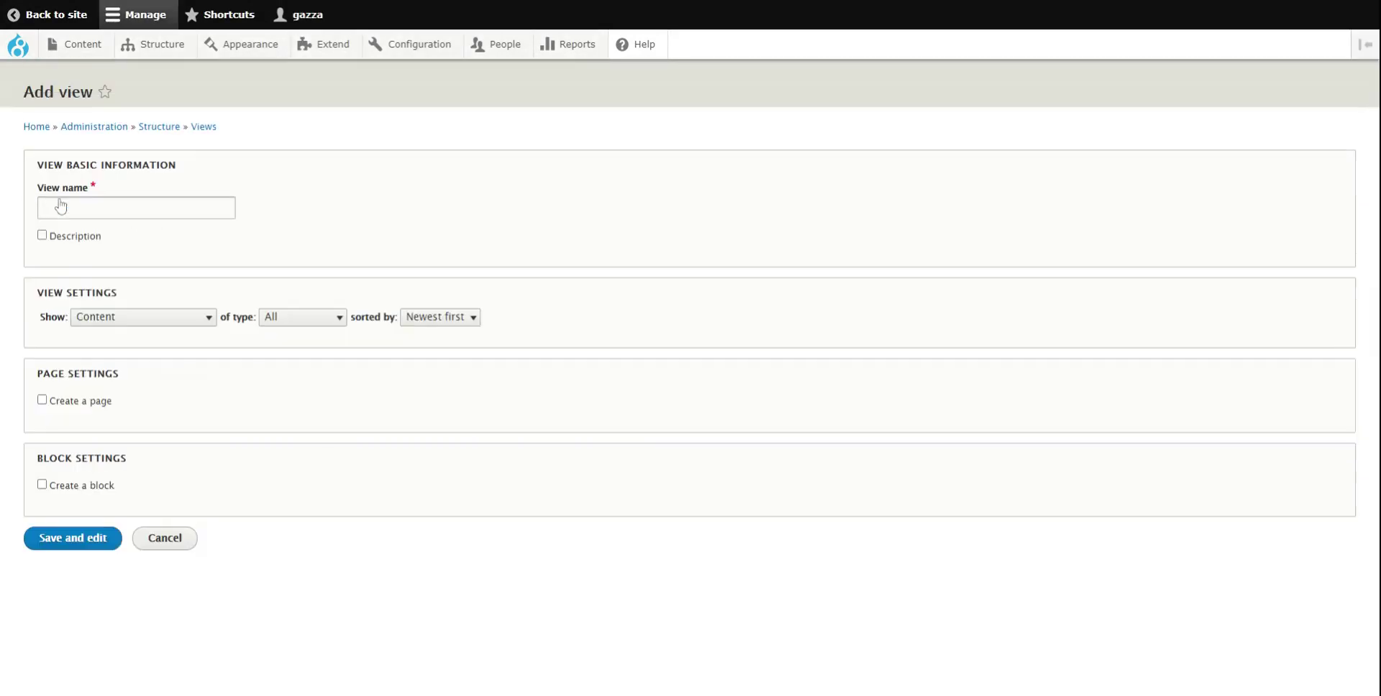
{"action": "left_click", "coordinate": [61, 207]}
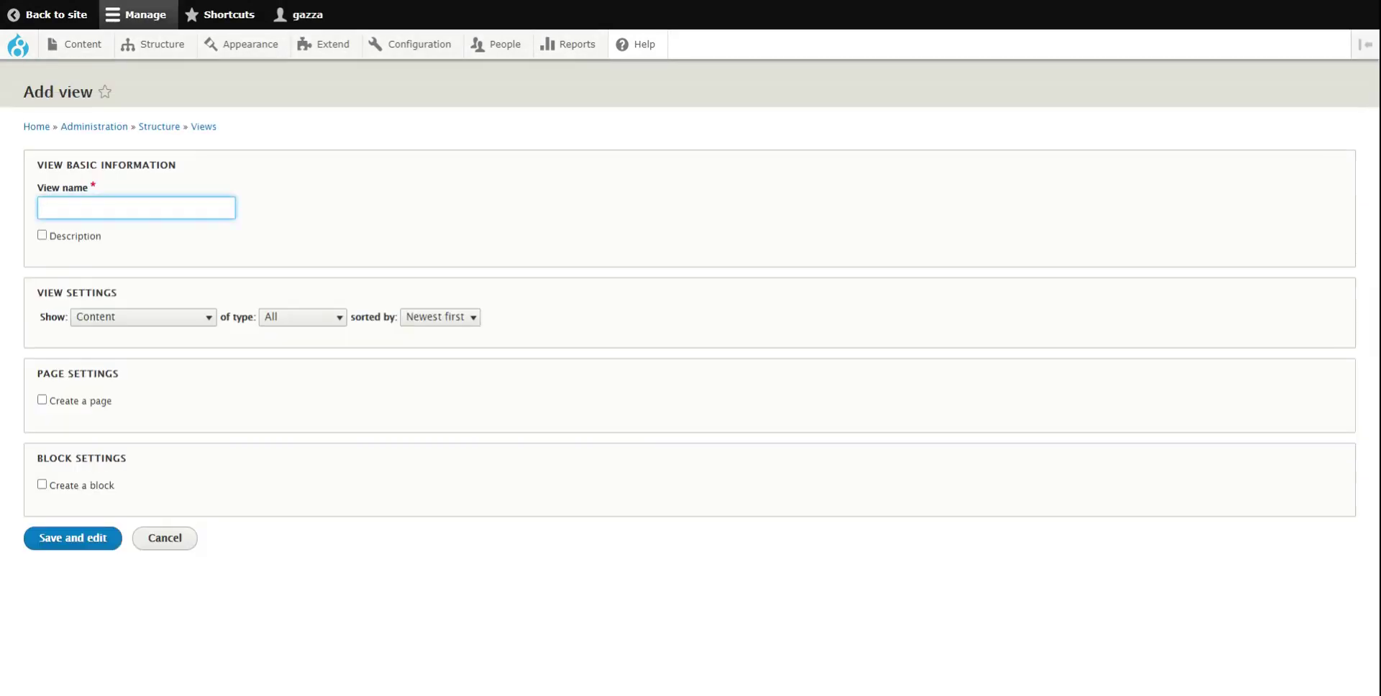
{"action": "type", "text": "FAQ"}
{"action": "left_click", "coordinate": [180, 322]}
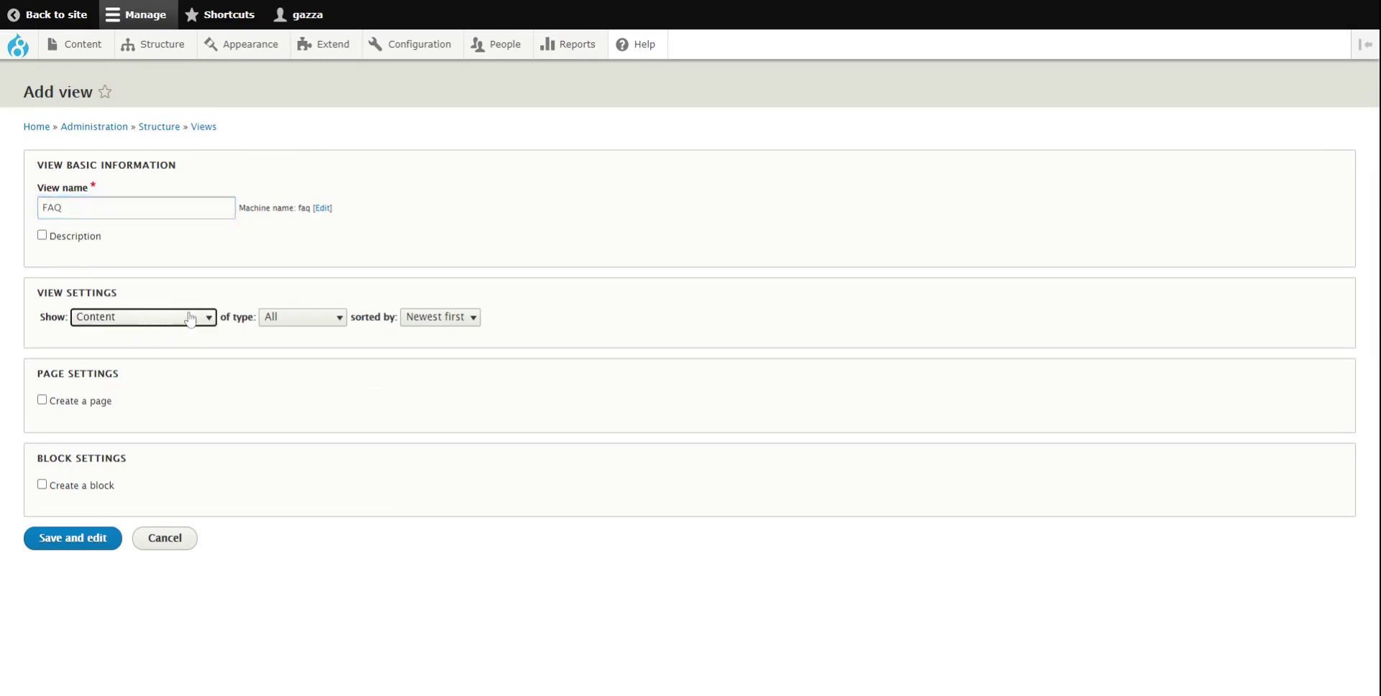
{"action": "left_click", "coordinate": [289, 321]}
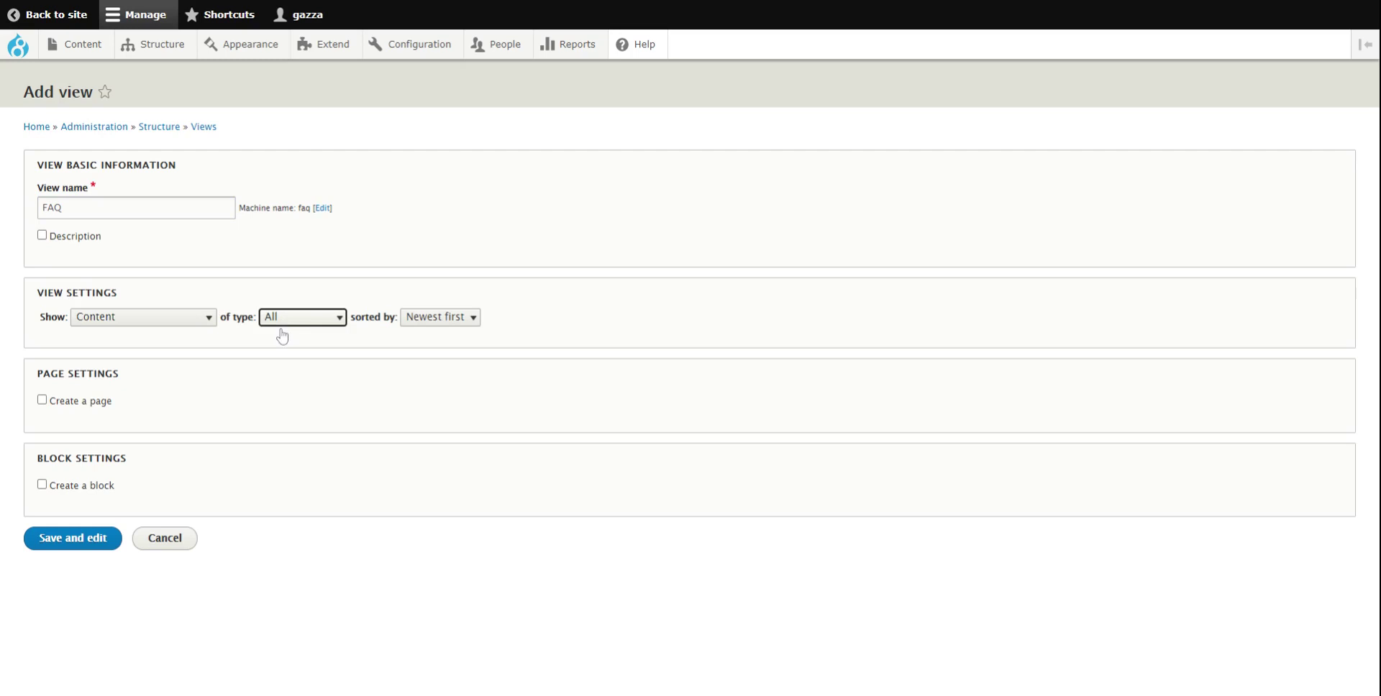
{"action": "key", "text": "f"}
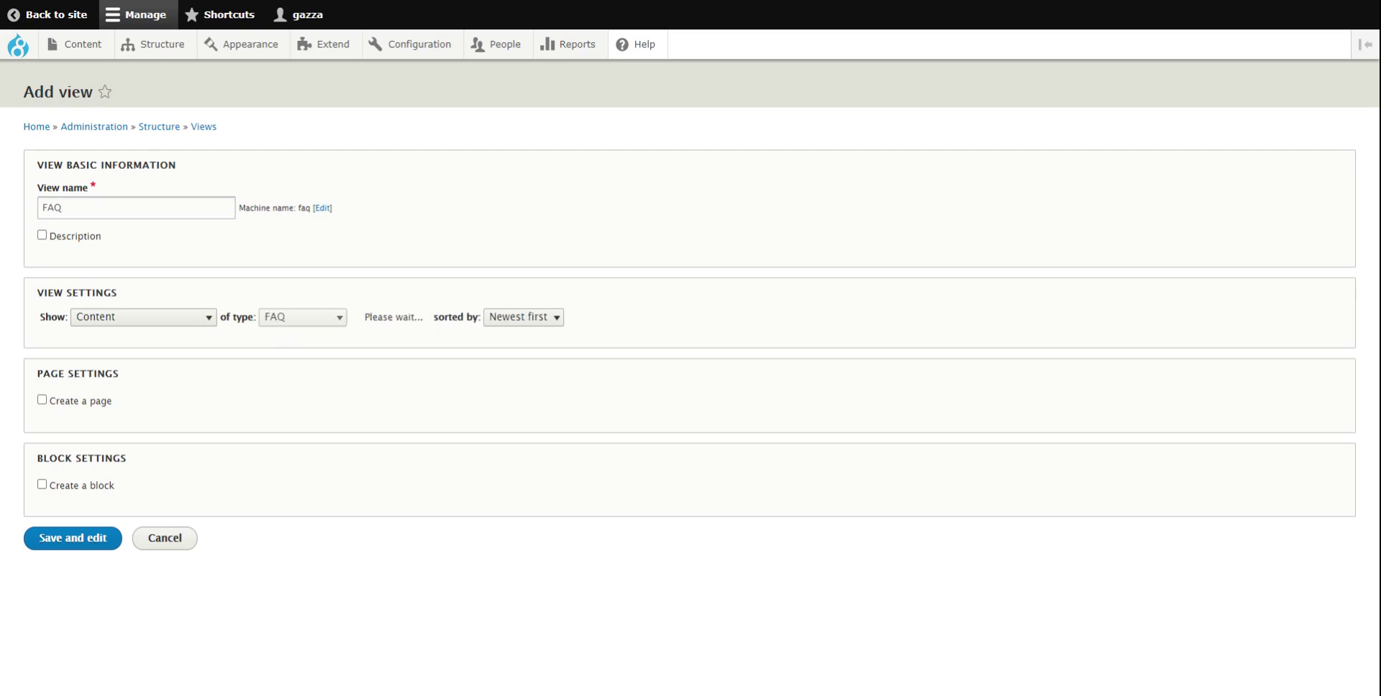
- Add a page titled FAQ's at path faq showing linked titles, 0 items, no pager
{"action": "left_click", "coordinate": [42, 401]}
{"action": "scroll", "coordinate": [34, 416], "scroll_direction": "down", "scroll_amount": 2}
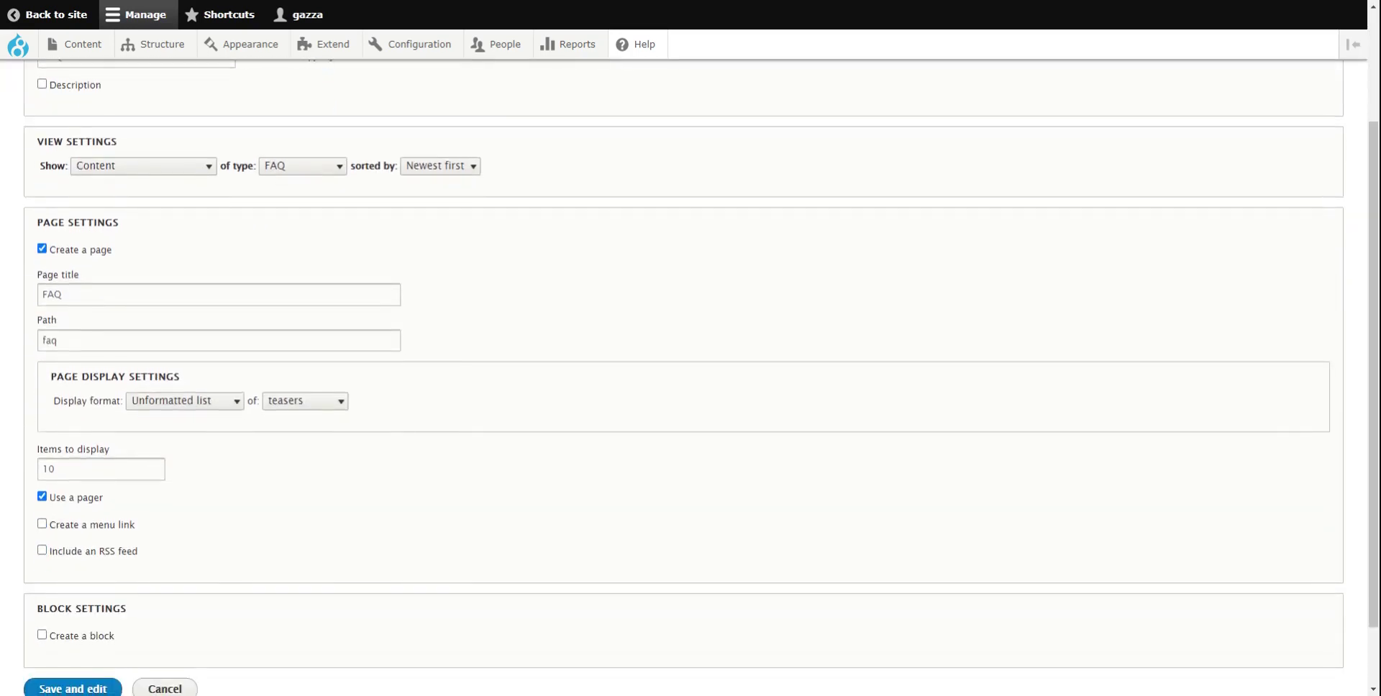
{"action": "left_click", "coordinate": [79, 297]}
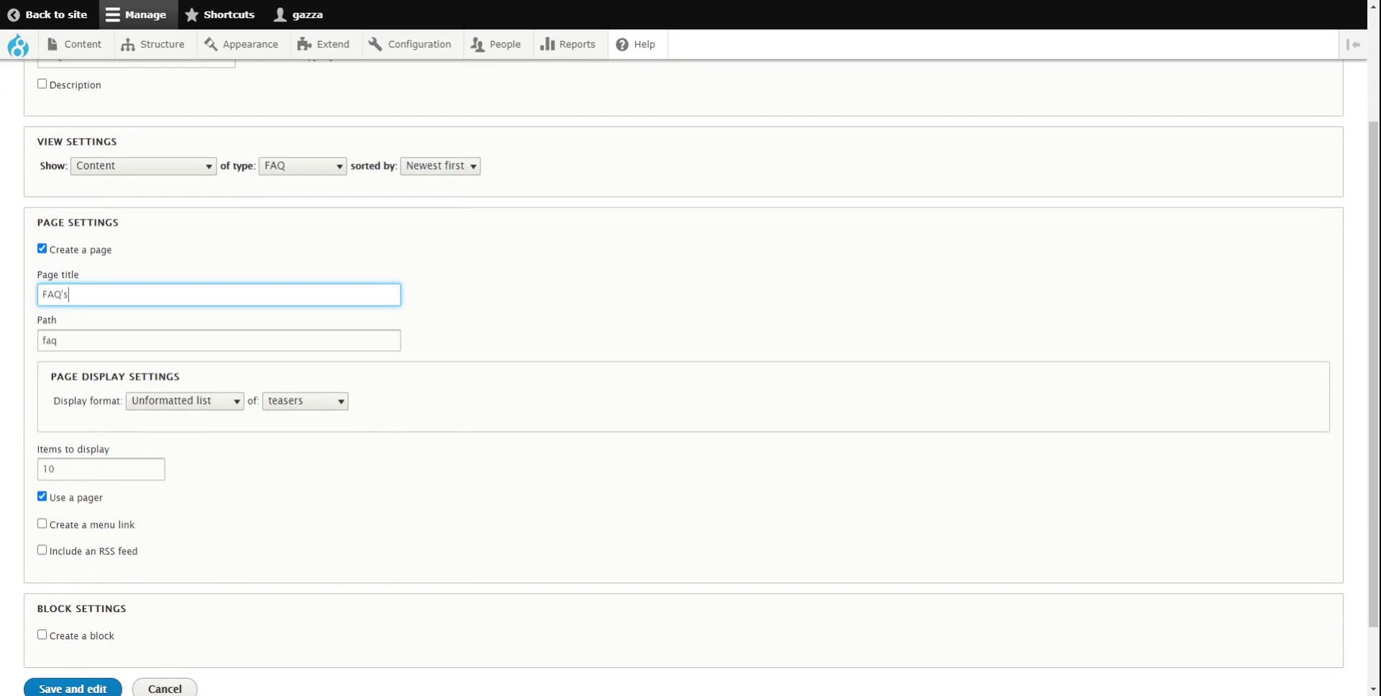
{"action": "left_click", "coordinate": [56, 341]}
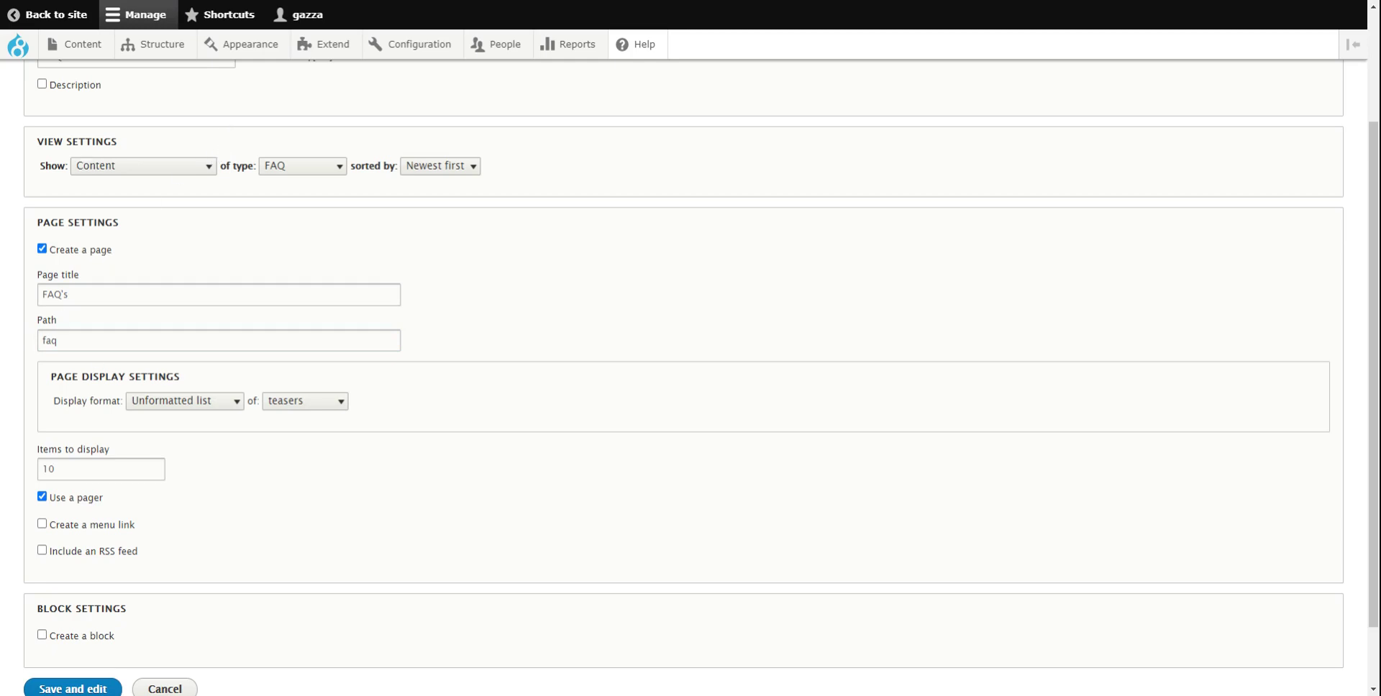
{"action": "left_click", "coordinate": [296, 405]}
{"action": "left_click", "coordinate": [292, 422]}
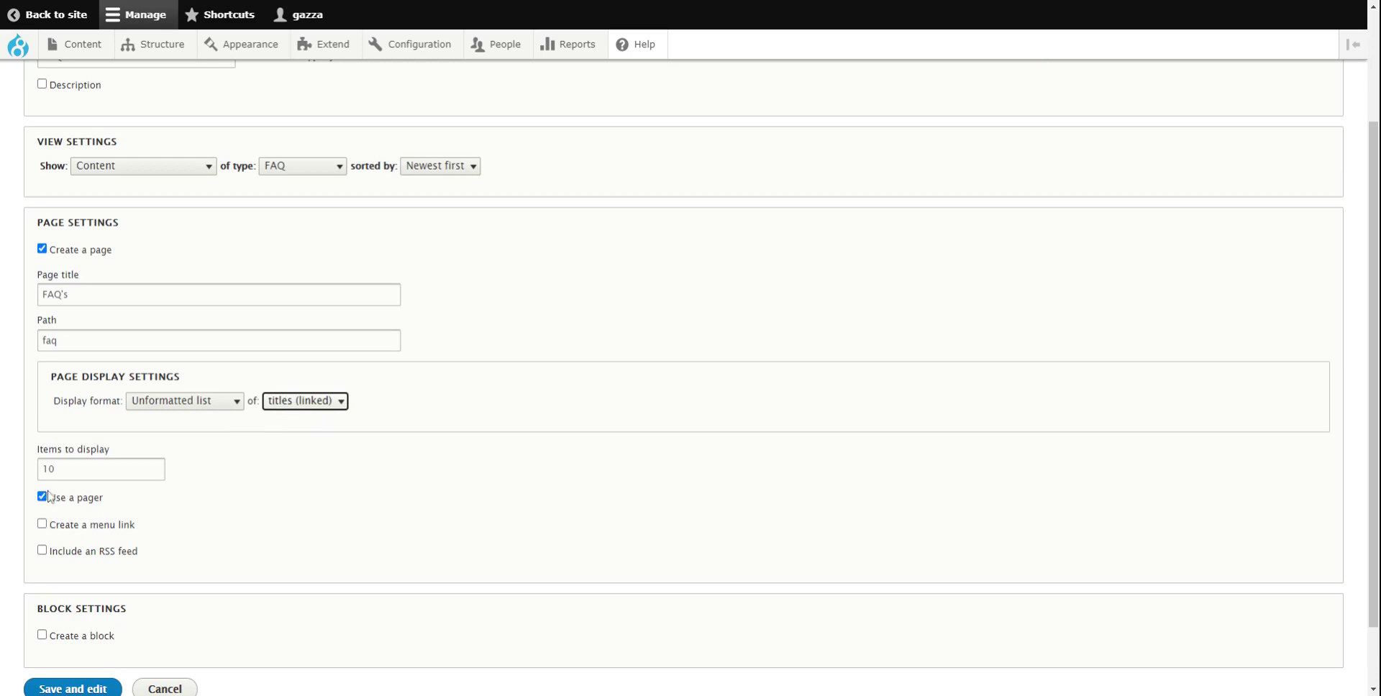
{"action": "key", "text": "Tab"}
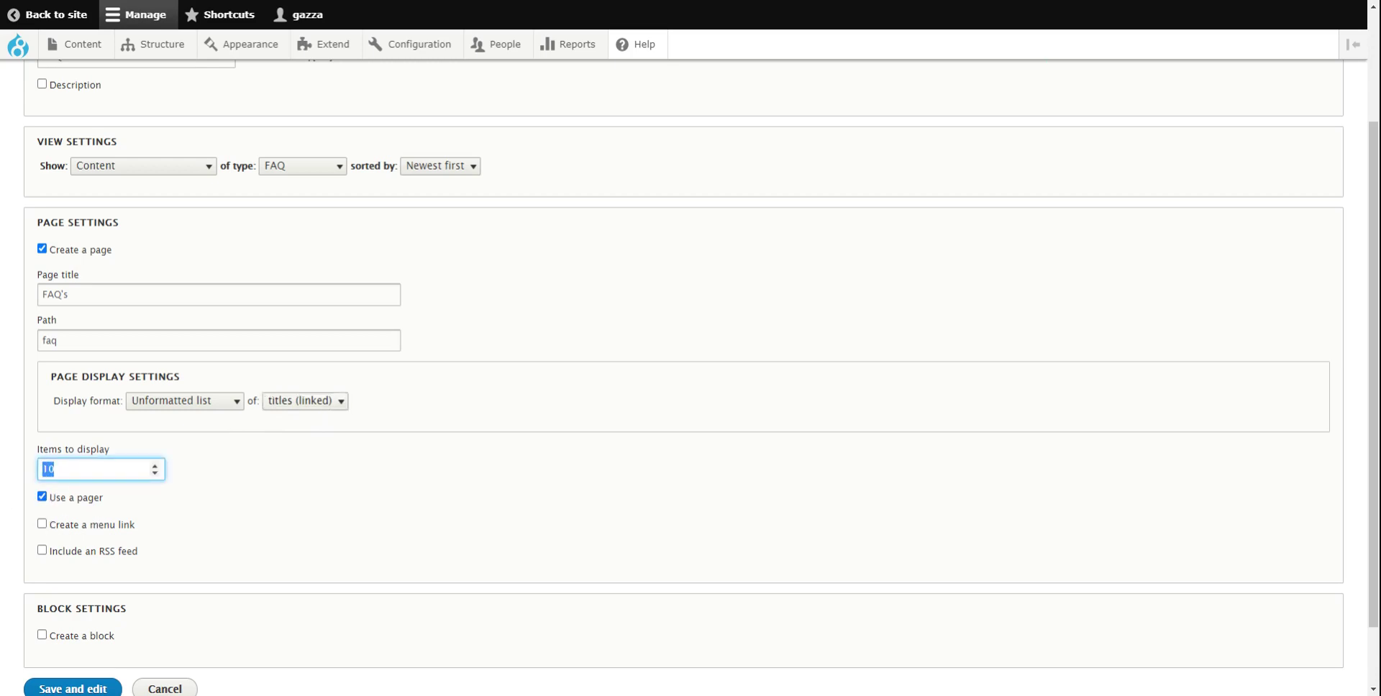
{"action": "type", "text": "0"}
{"action": "left_click", "coordinate": [42, 497]}
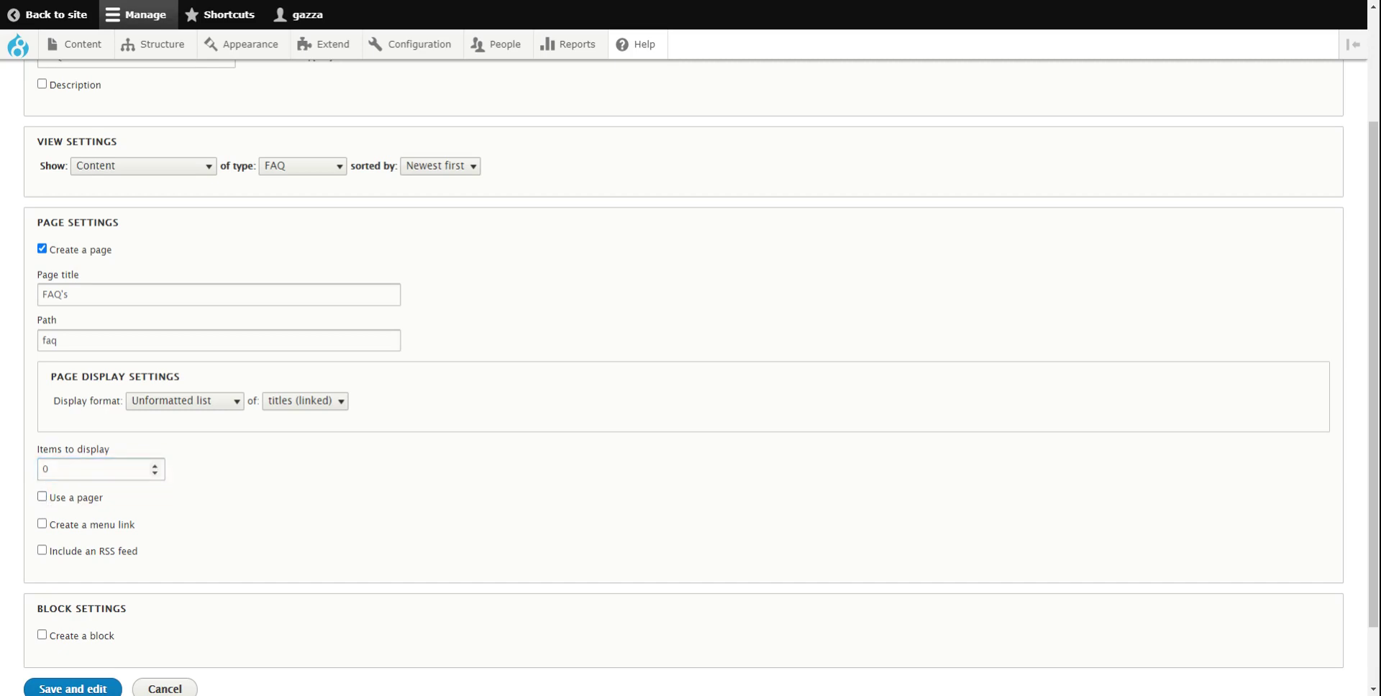
{"action": "key", "text": "shift+Tab"}
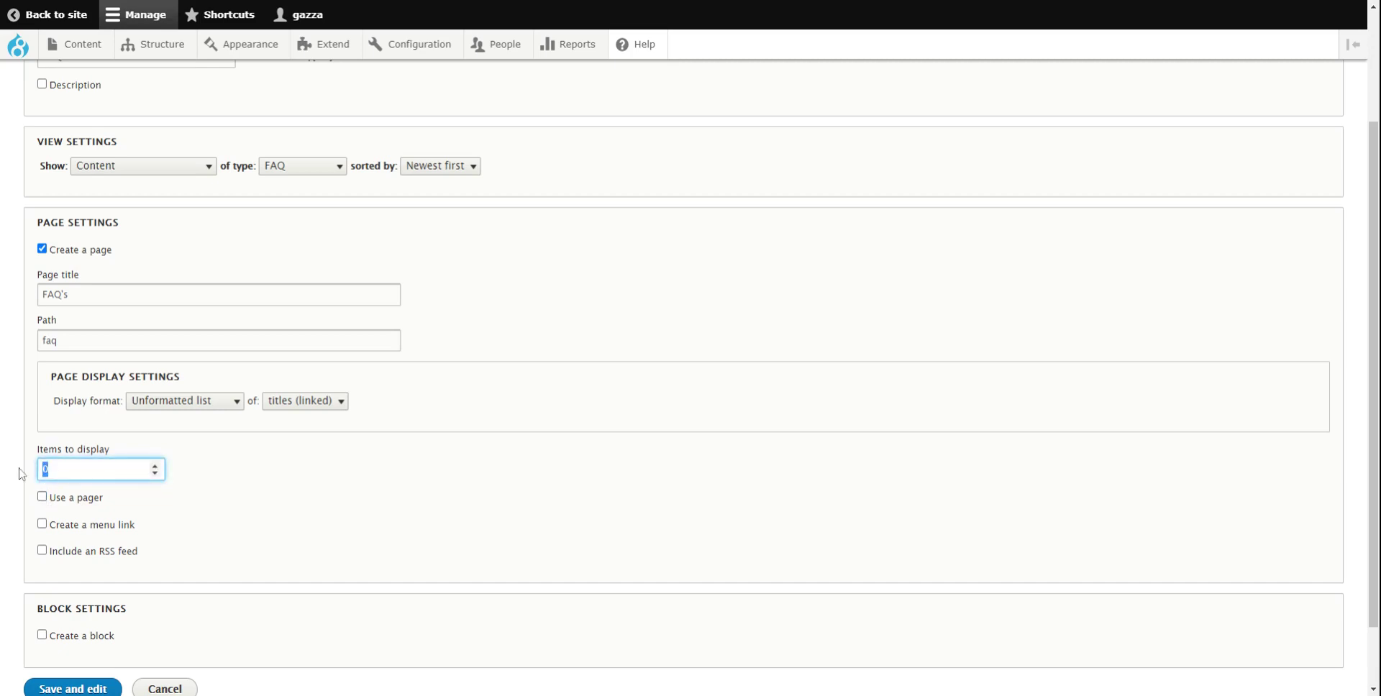
{"action": "scroll", "coordinate": [250, 500], "scroll_direction": "down", "scroll_amount": 1}
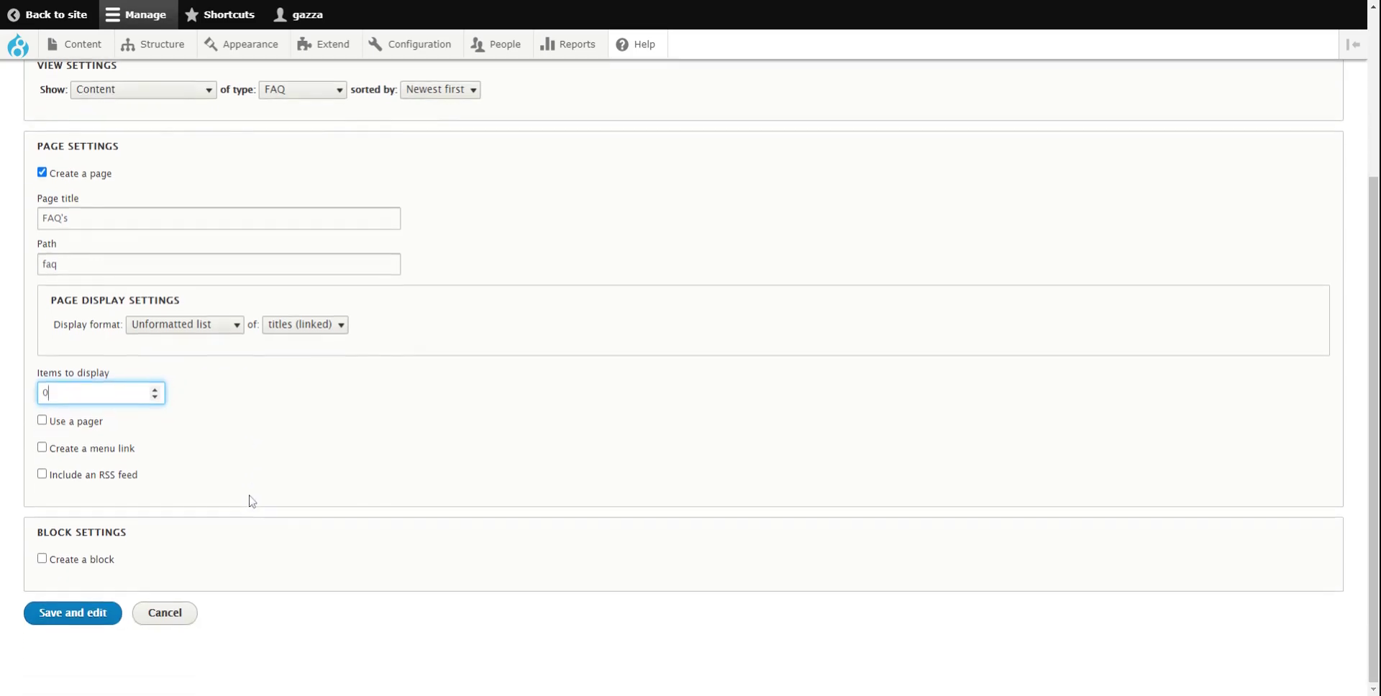
- Save the view setup and open the FAQ view in the view editor
{"action": "left_click", "coordinate": [67, 622]}
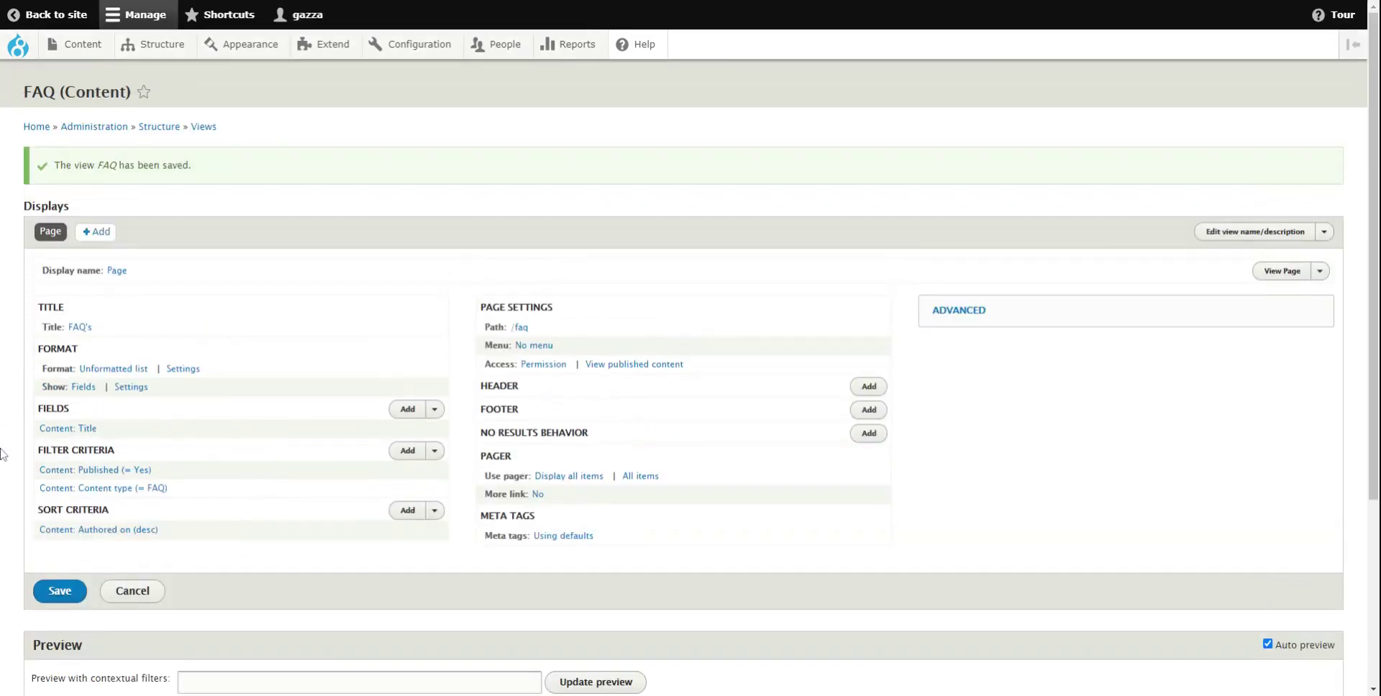
{"action": "scroll", "coordinate": [279, 450], "scroll_direction": "down", "scroll_amount": 3}
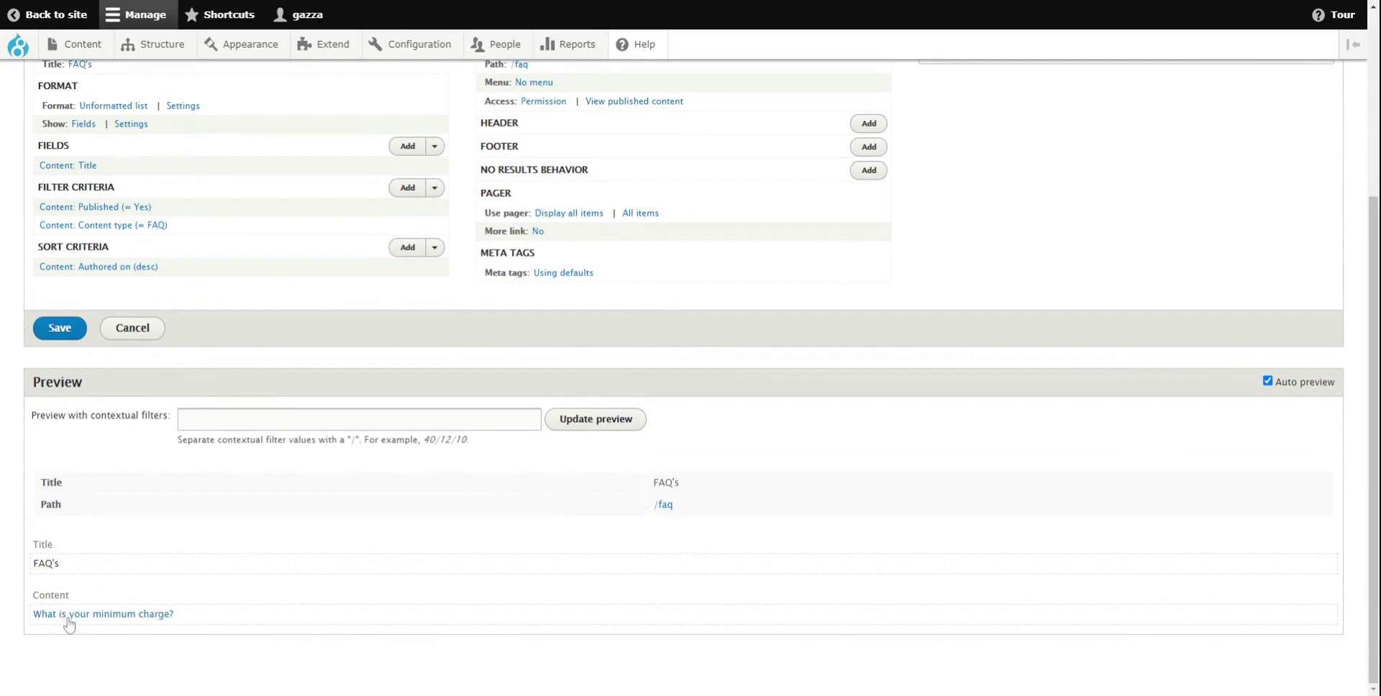
{"action": "scroll", "coordinate": [212, 522], "scroll_direction": "up", "scroll_amount": 2}
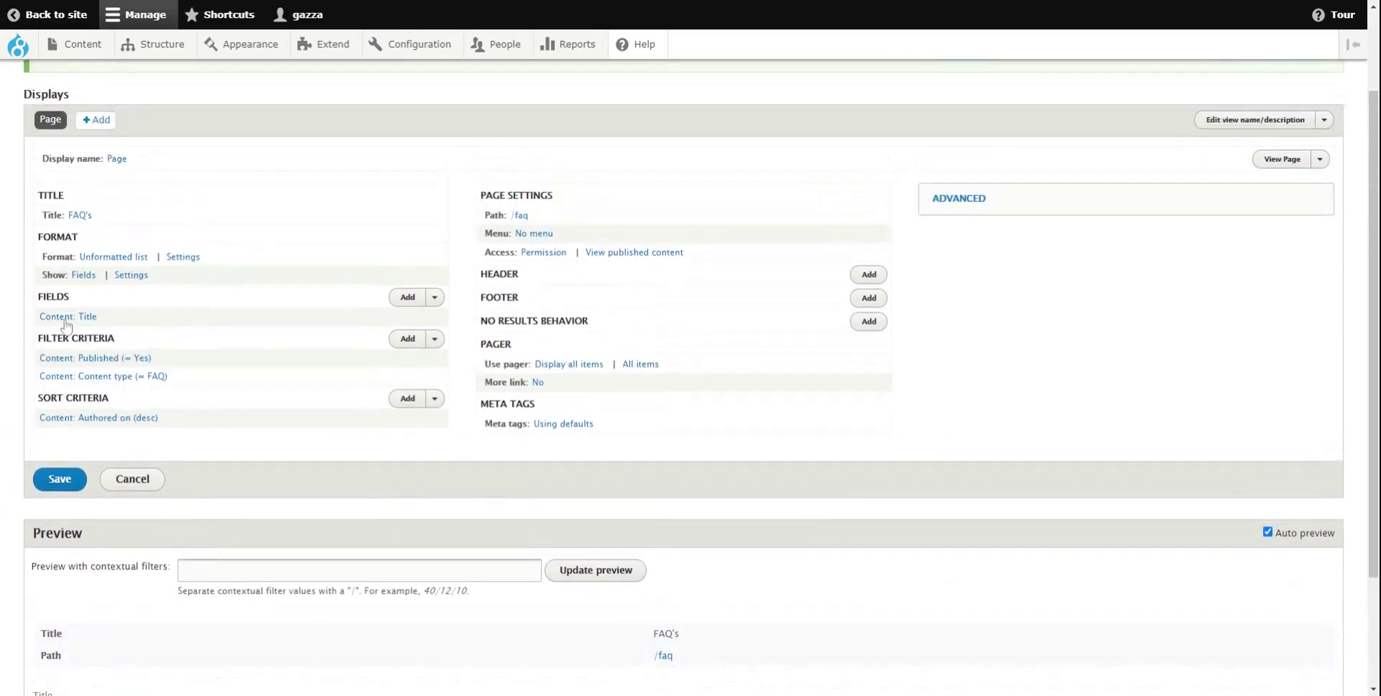
{"action": "left_click", "coordinate": [400, 298]}
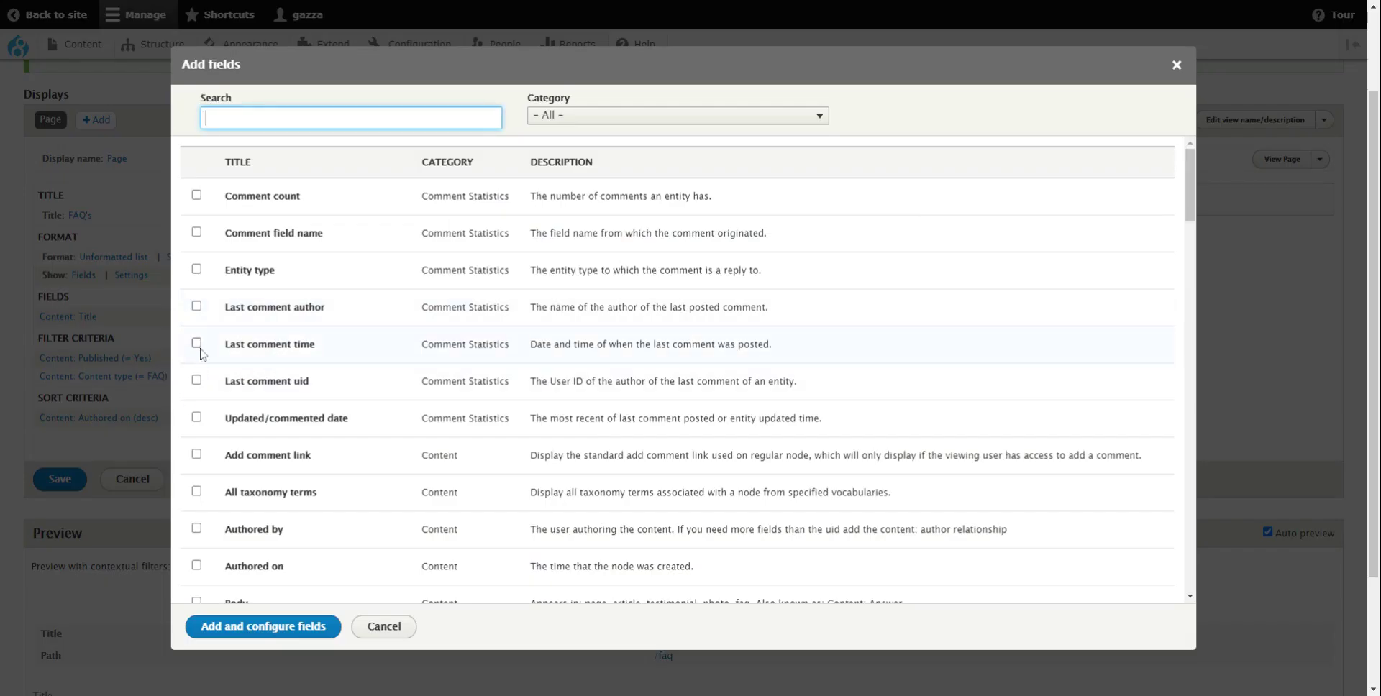
{"action": "left_click", "coordinate": [384, 626]}
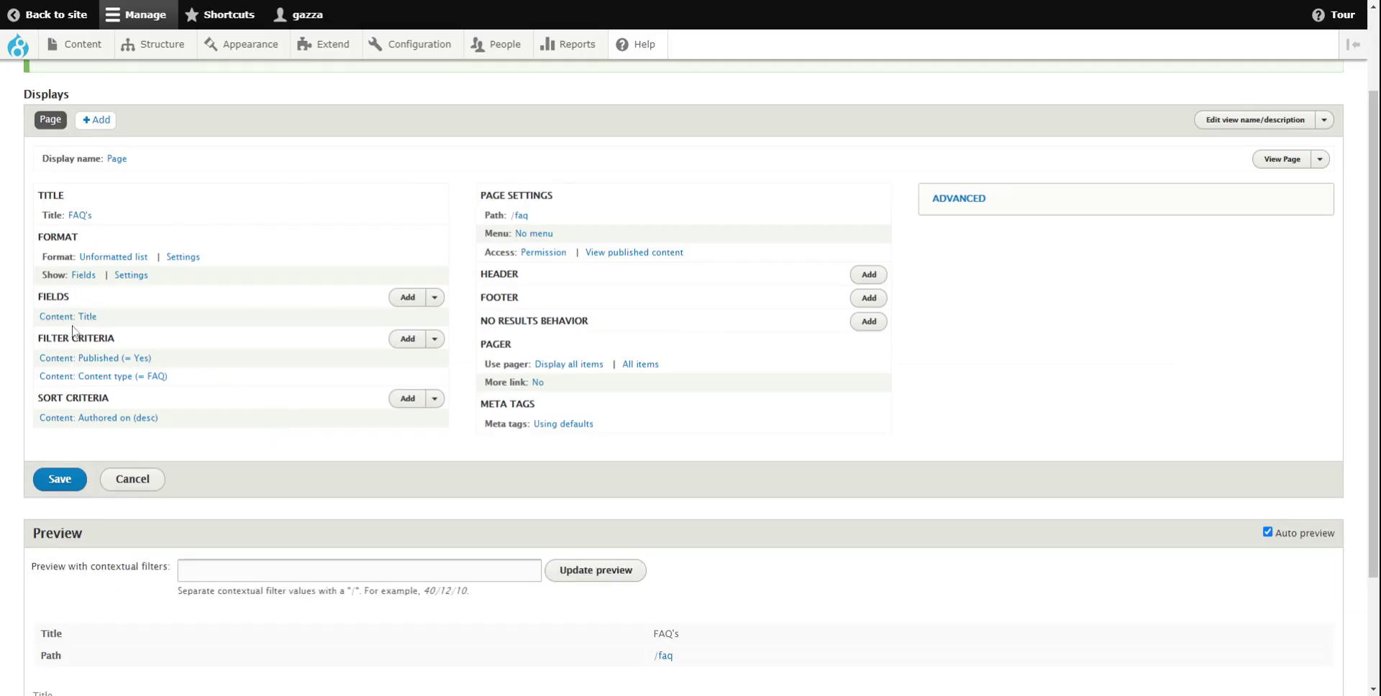
{"action": "scroll", "coordinate": [22, 453], "scroll_direction": "down", "scroll_amount": 2}
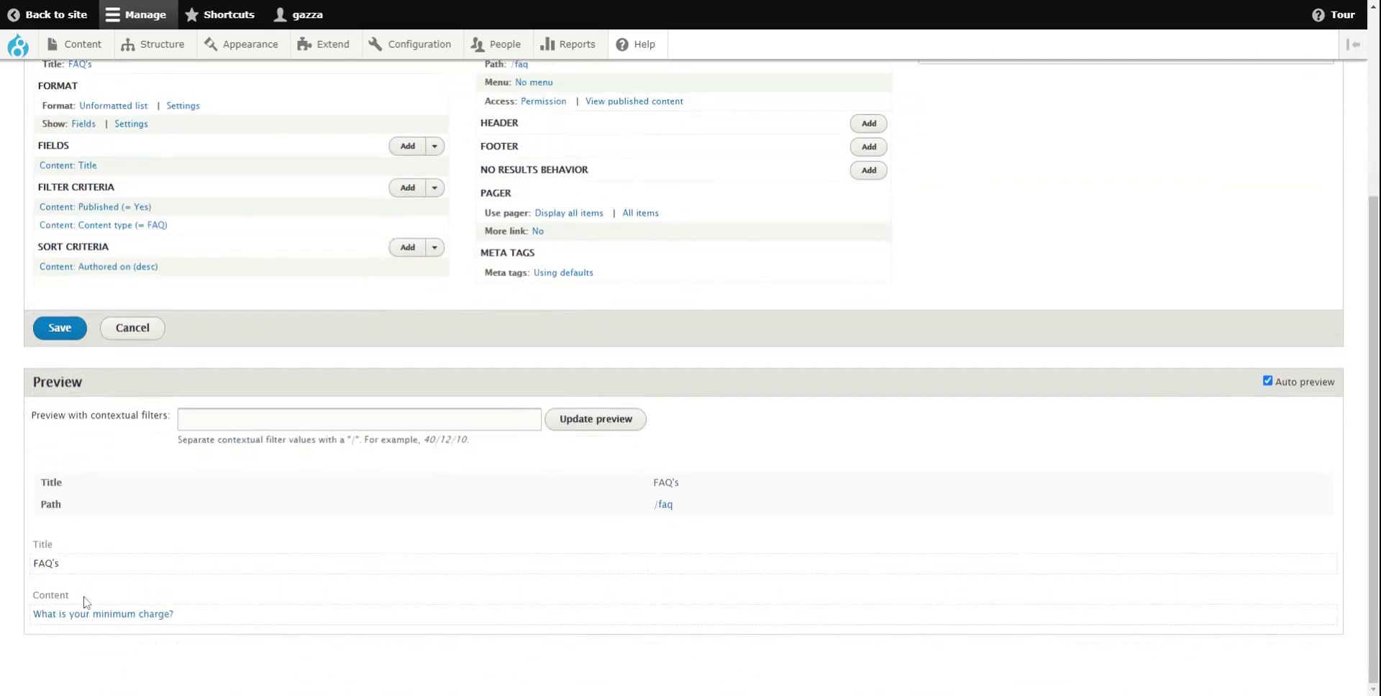
{"action": "scroll", "coordinate": [113, 207], "scroll_direction": "up", "scroll_amount": 1}
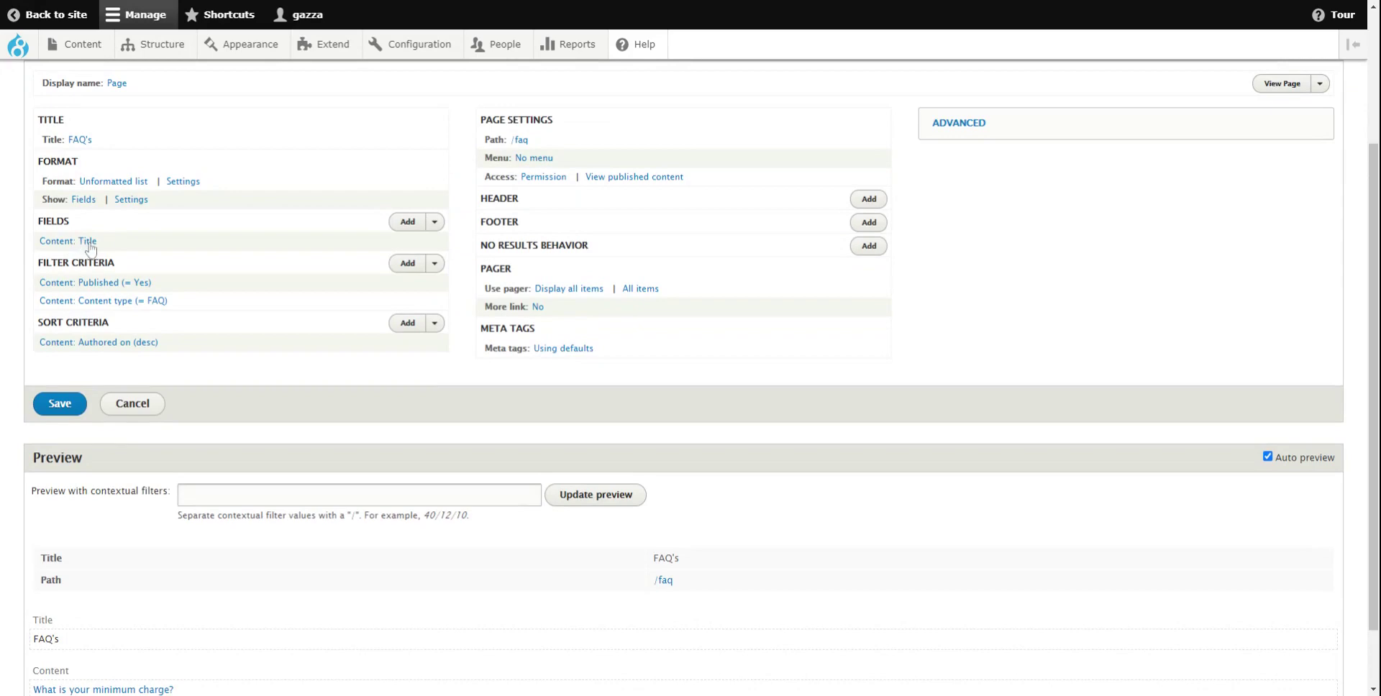
- Add the Body (Answer) field to the view's fields with default settings
{"action": "left_click", "coordinate": [404, 225]}
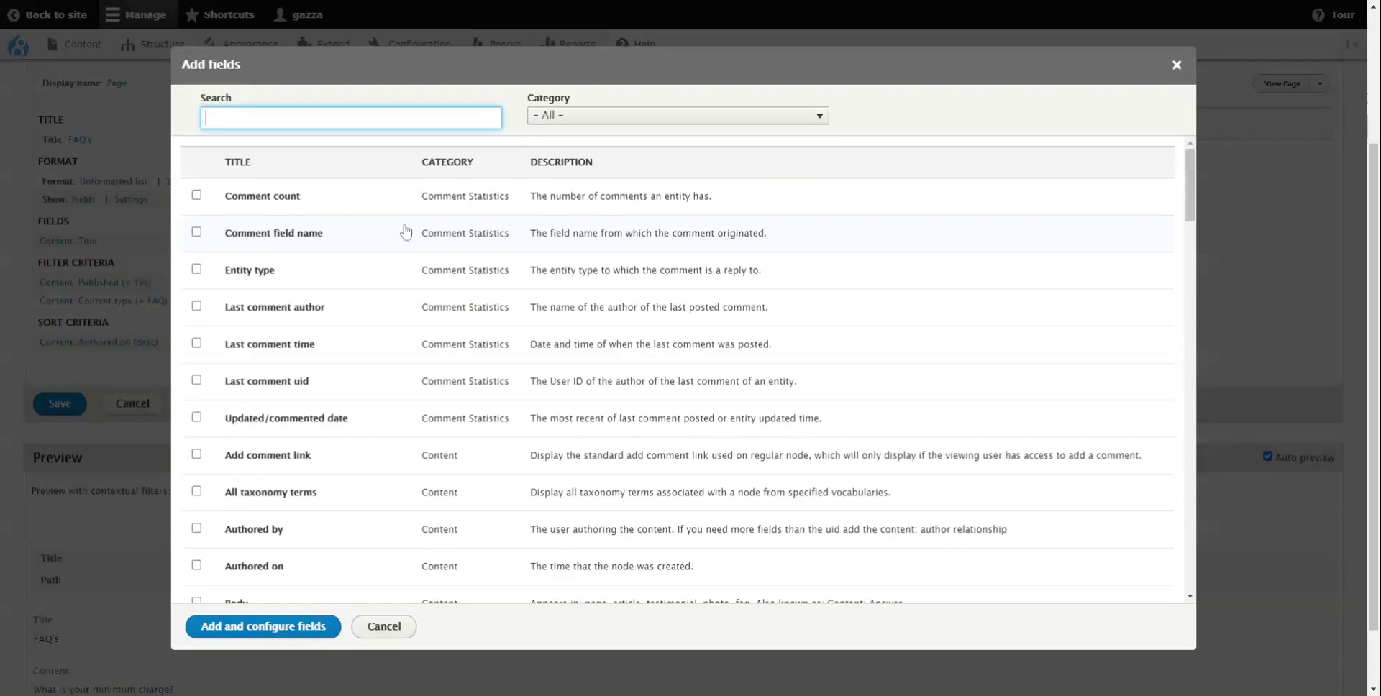
{"action": "scroll", "coordinate": [262, 311], "scroll_direction": "down", "scroll_amount": 4}
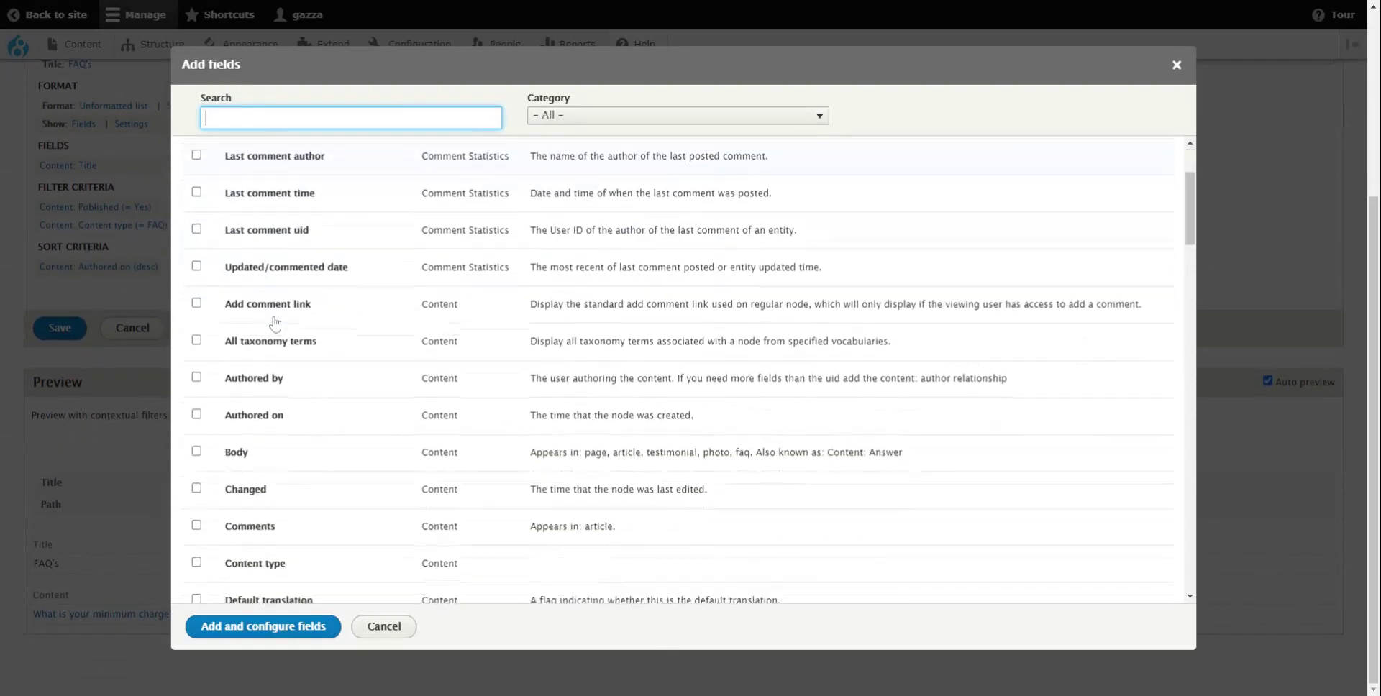
{"action": "left_click", "coordinate": [196, 301]}
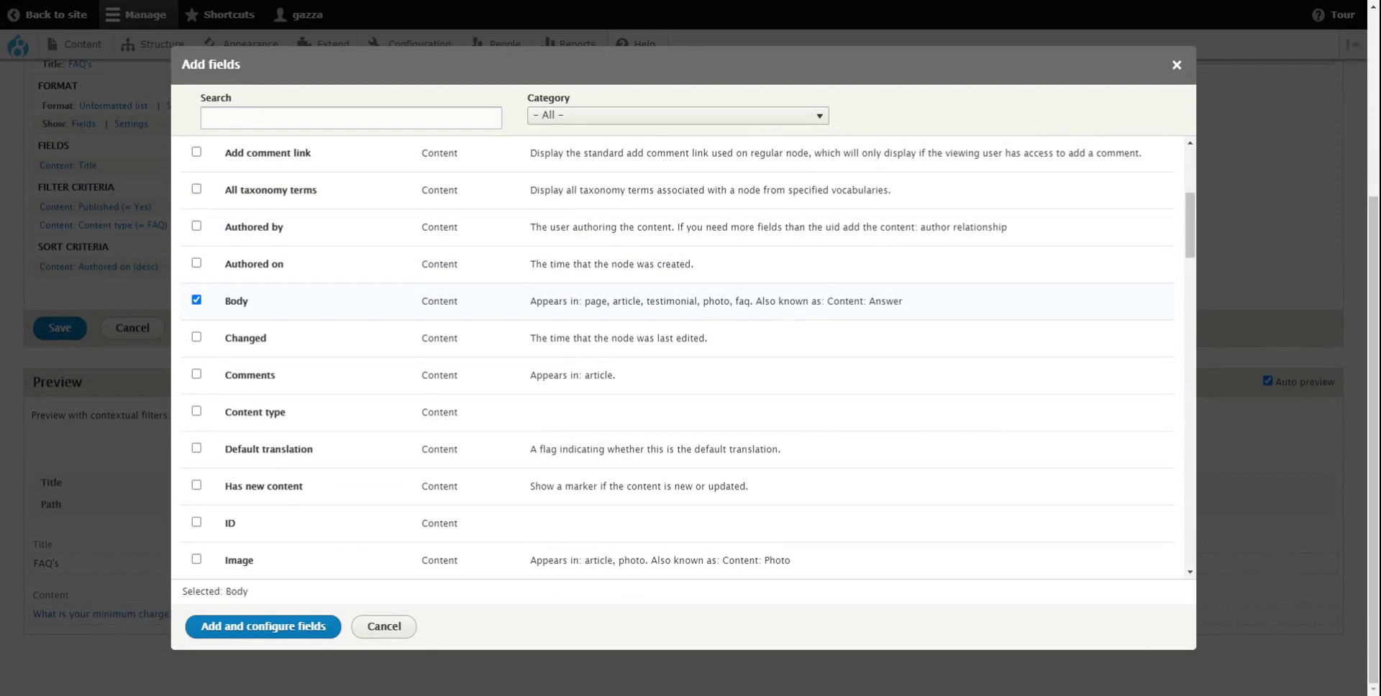
{"action": "left_click_drag", "start_coordinate": [827, 302], "coordinate": [903, 302]}
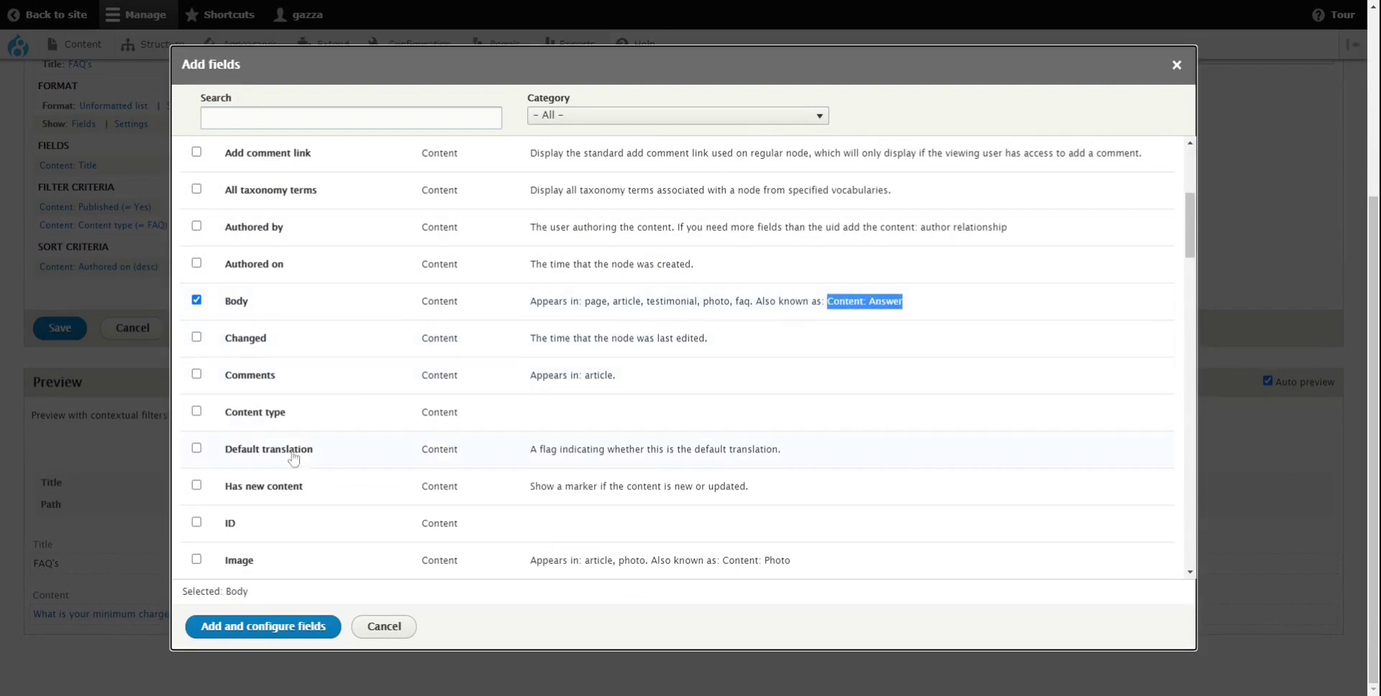
{"action": "left_click", "coordinate": [252, 625]}
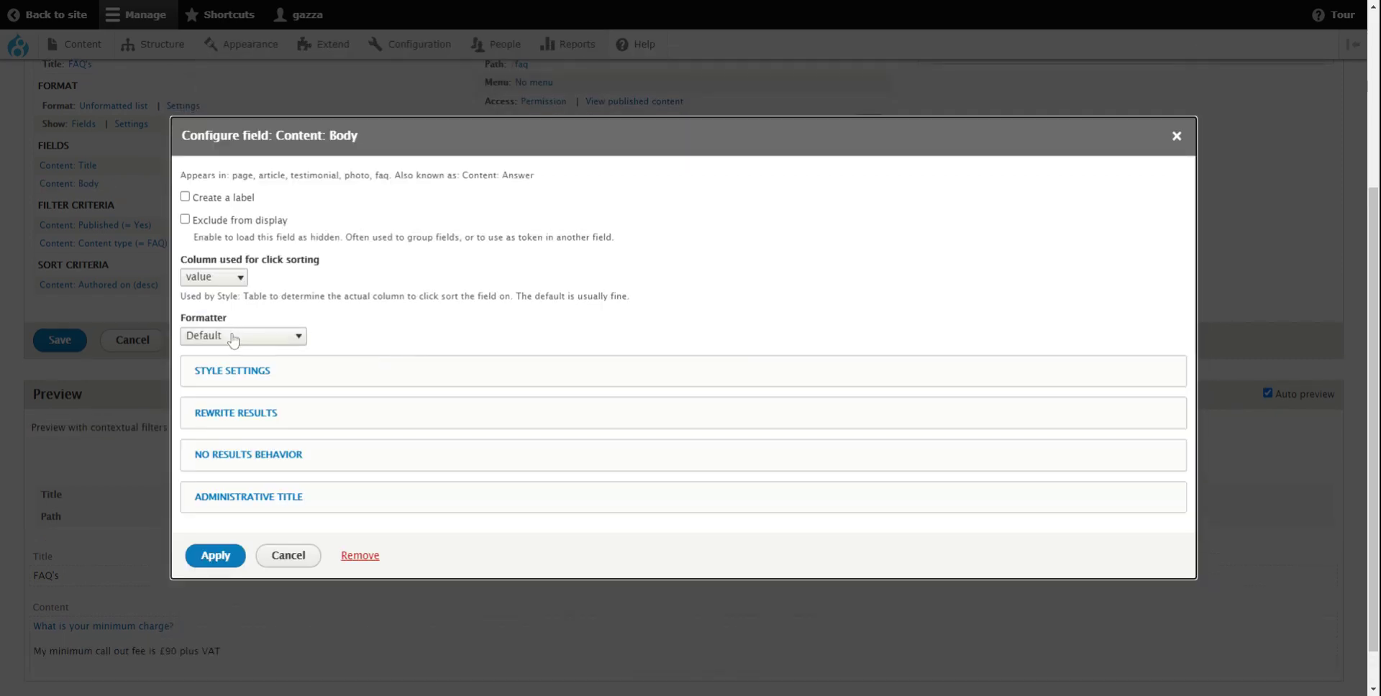
{"action": "left_click", "coordinate": [215, 557]}
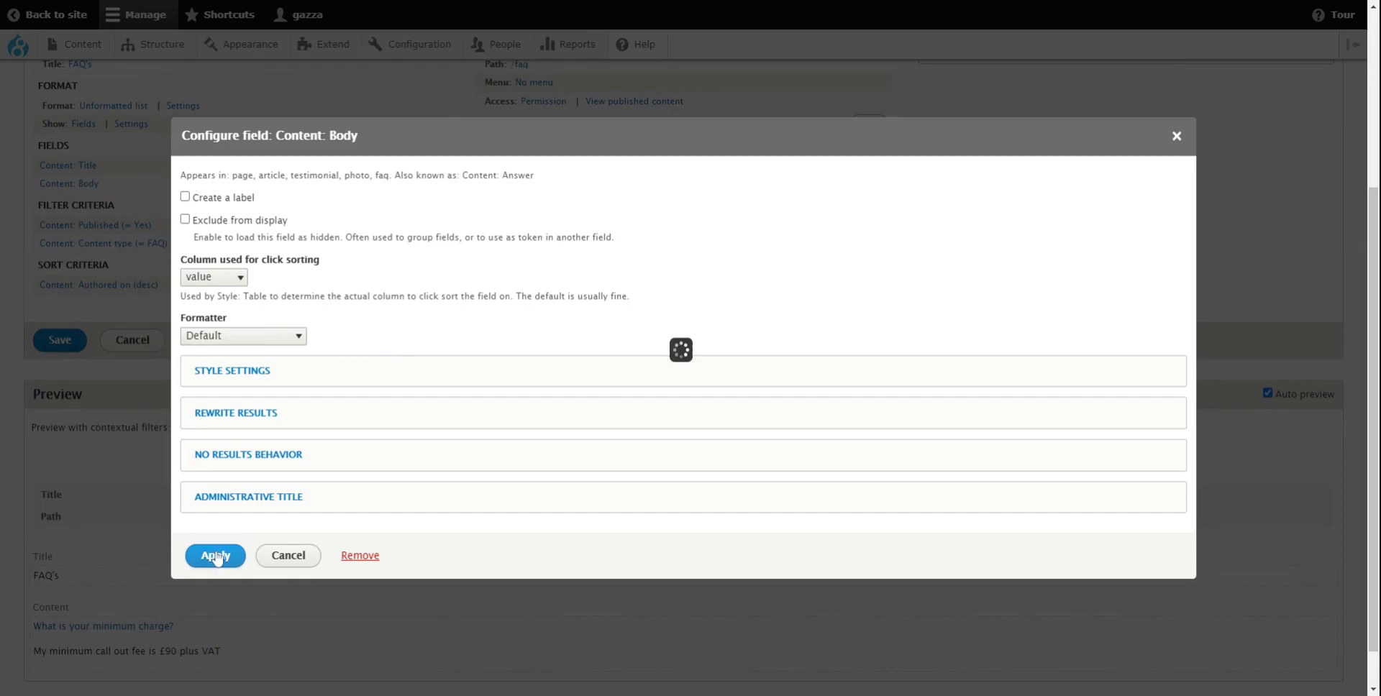
{"action": "scroll", "coordinate": [18, 439], "scroll_direction": "down", "scroll_amount": 1}
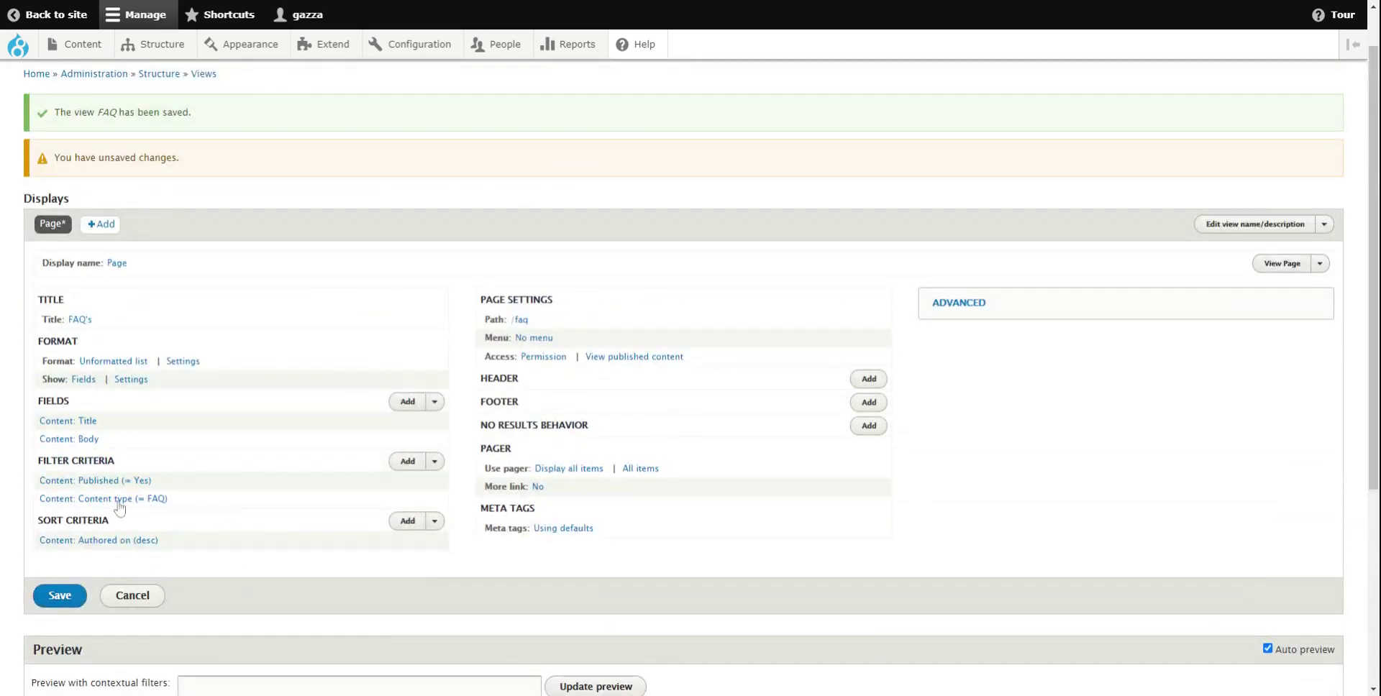
- Apply the Content type = FAQ filter unchanged
{"action": "left_click", "coordinate": [123, 504]}
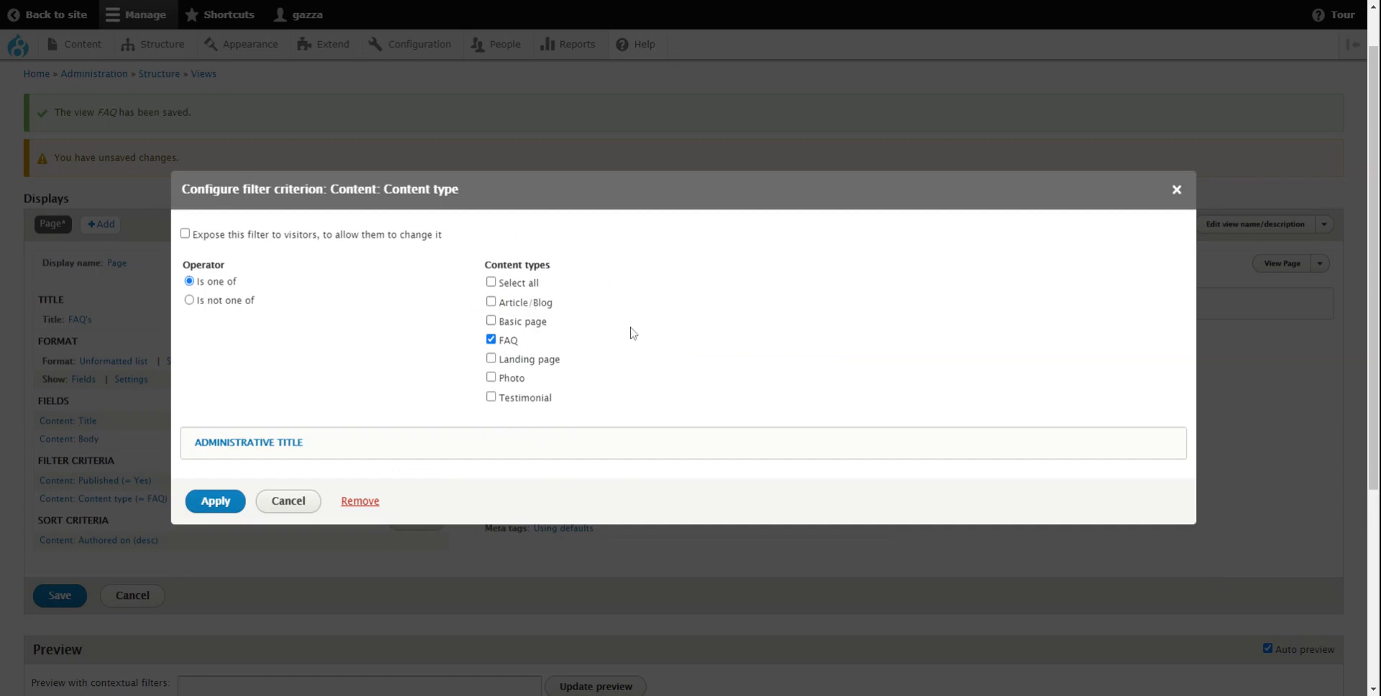
{"action": "left_click", "coordinate": [202, 509]}
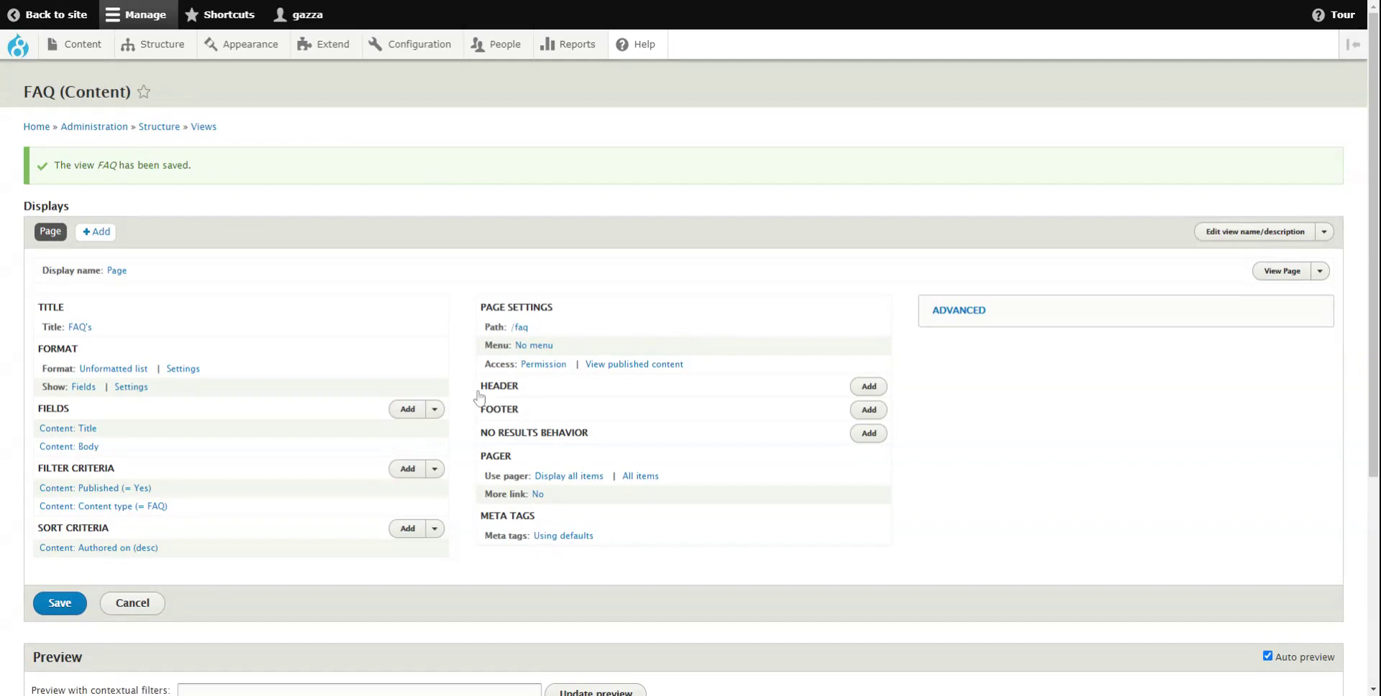
- Give the FAQ page a normal menu entry titled FAQ's and save the view
{"action": "left_click", "coordinate": [530, 352]}
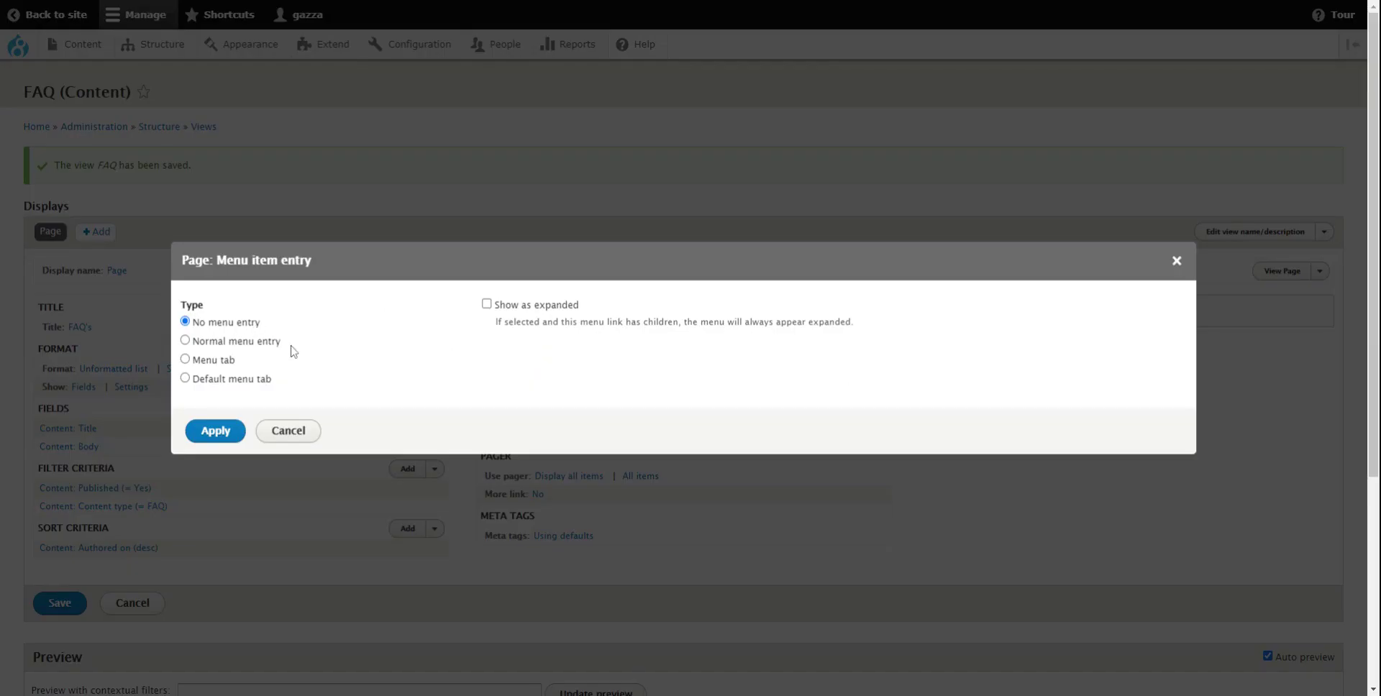
{"action": "left_click", "coordinate": [186, 341]}
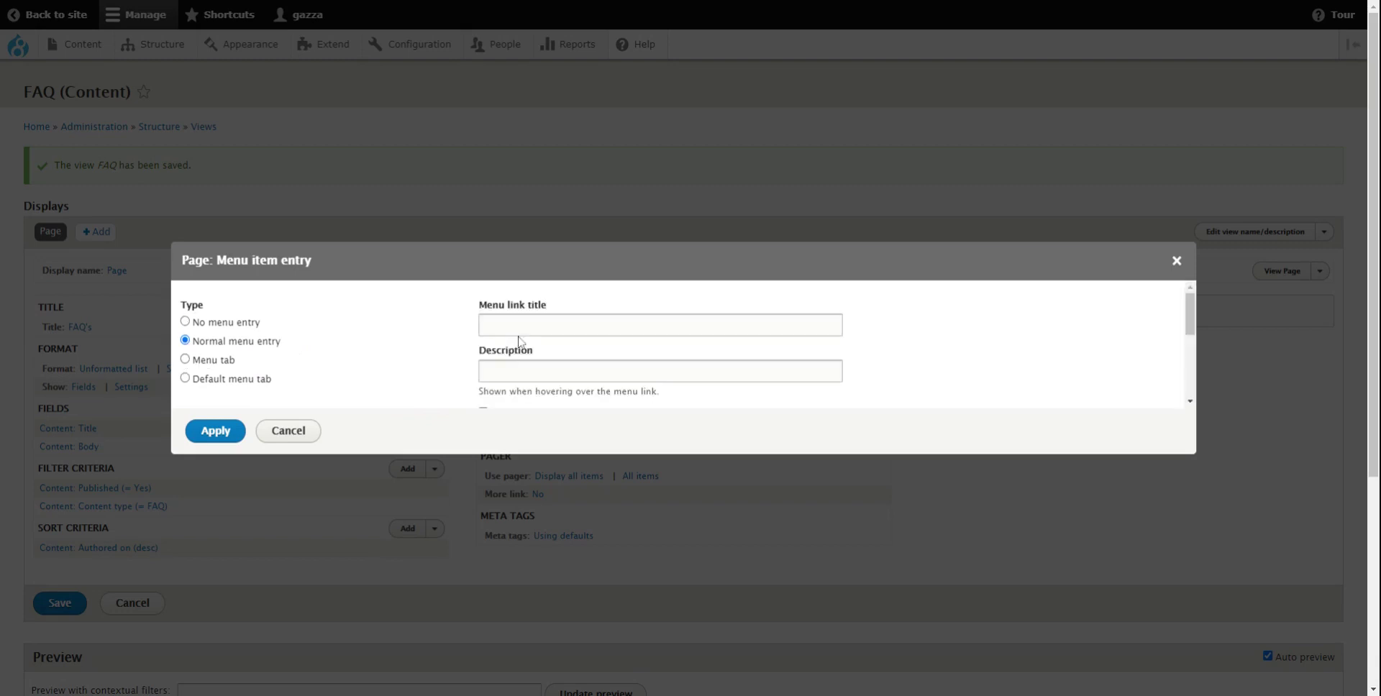
{"action": "left_click", "coordinate": [660, 325]}
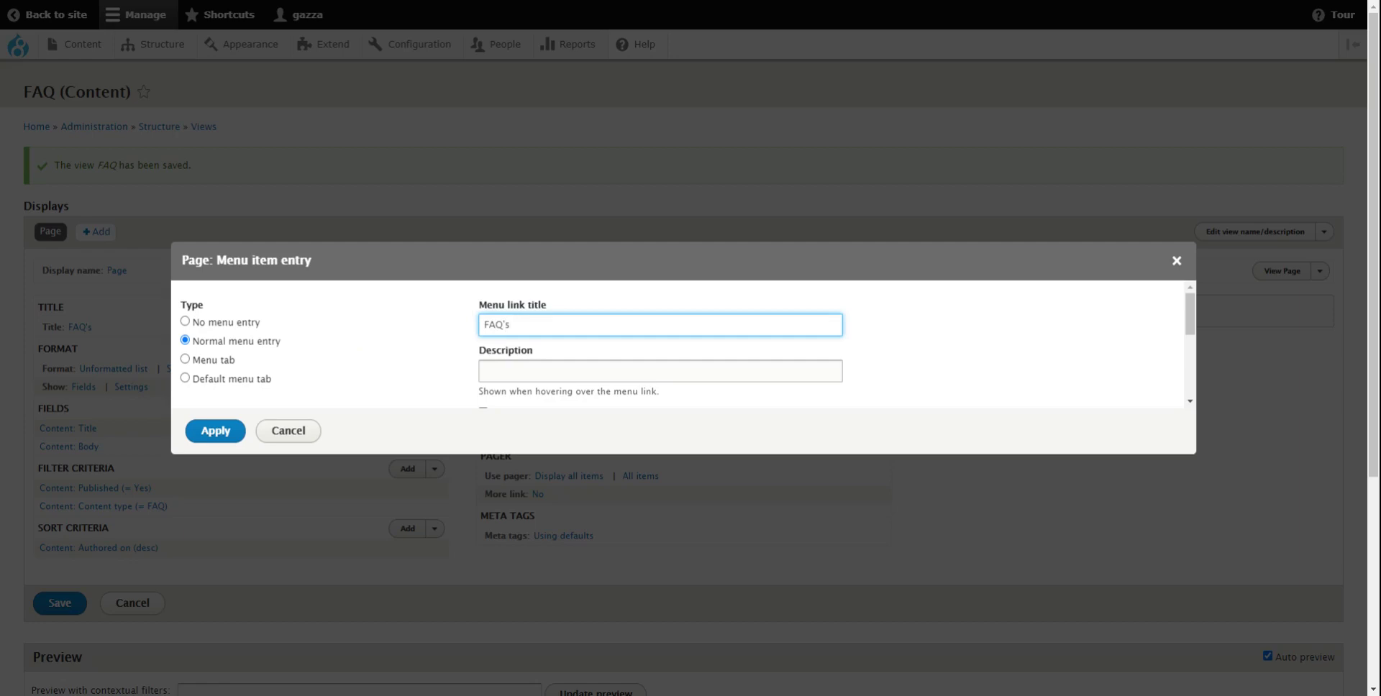
{"action": "left_click", "coordinate": [216, 431]}
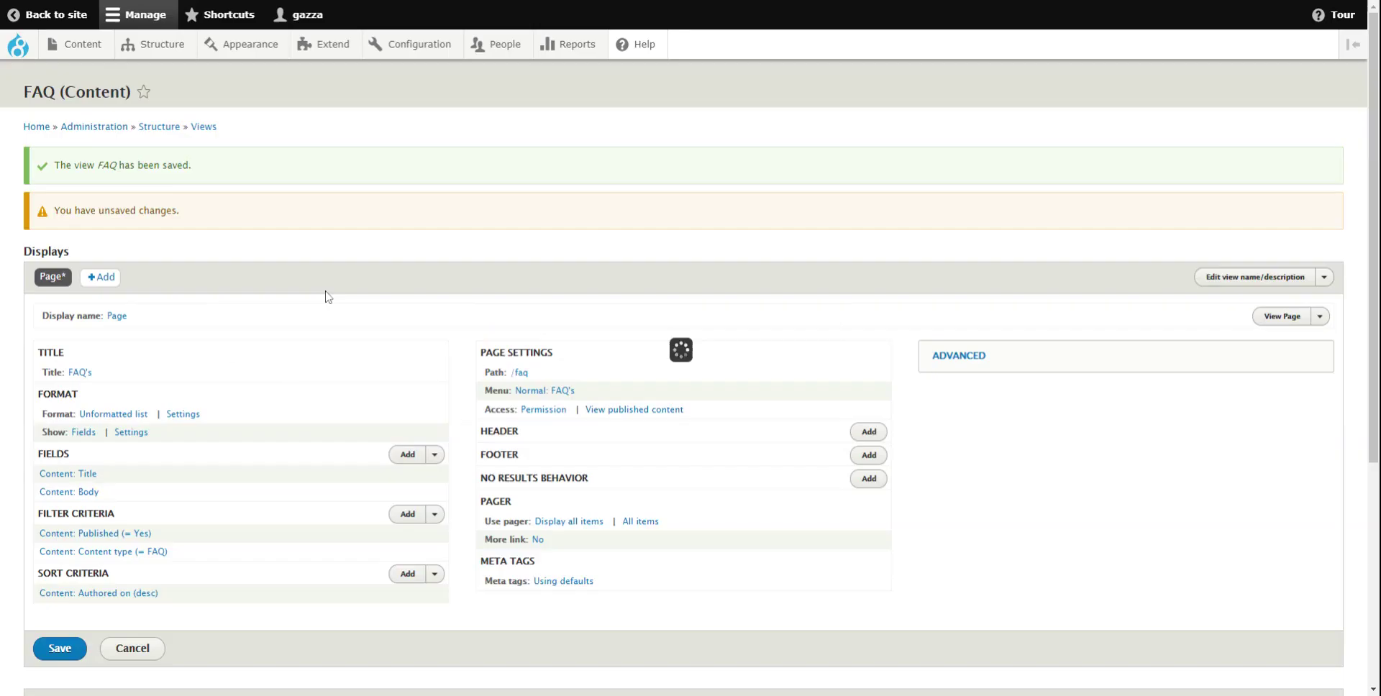
{"action": "left_click", "coordinate": [60, 649]}
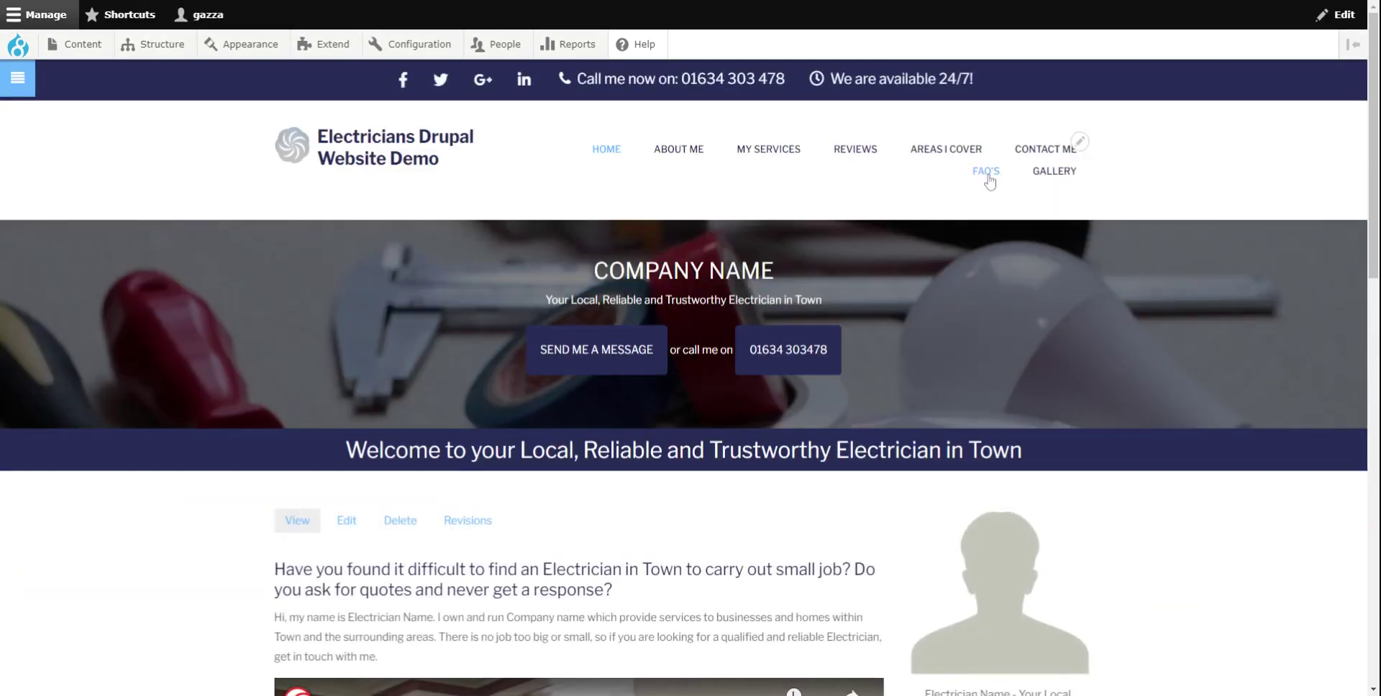
- Open the FAQ's page from the main menu and bring up the FAQ block's edit options
{"action": "left_click", "coordinate": [988, 176]}
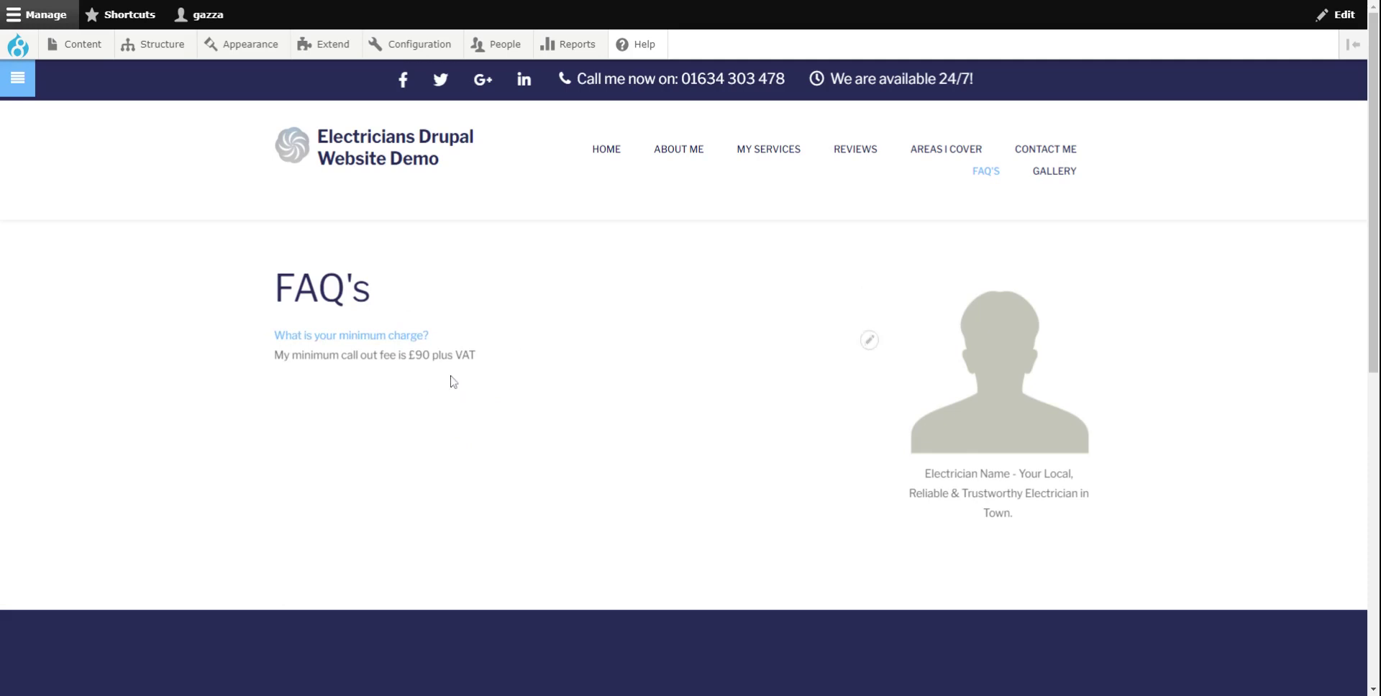
{"action": "left_click", "coordinate": [869, 341]}
{"action": "left_click", "coordinate": [869, 342]}
- Open the FAQ view for editing and bring up its Format choices, currently Unformatted list
{"action": "left_click", "coordinate": [858, 365]}
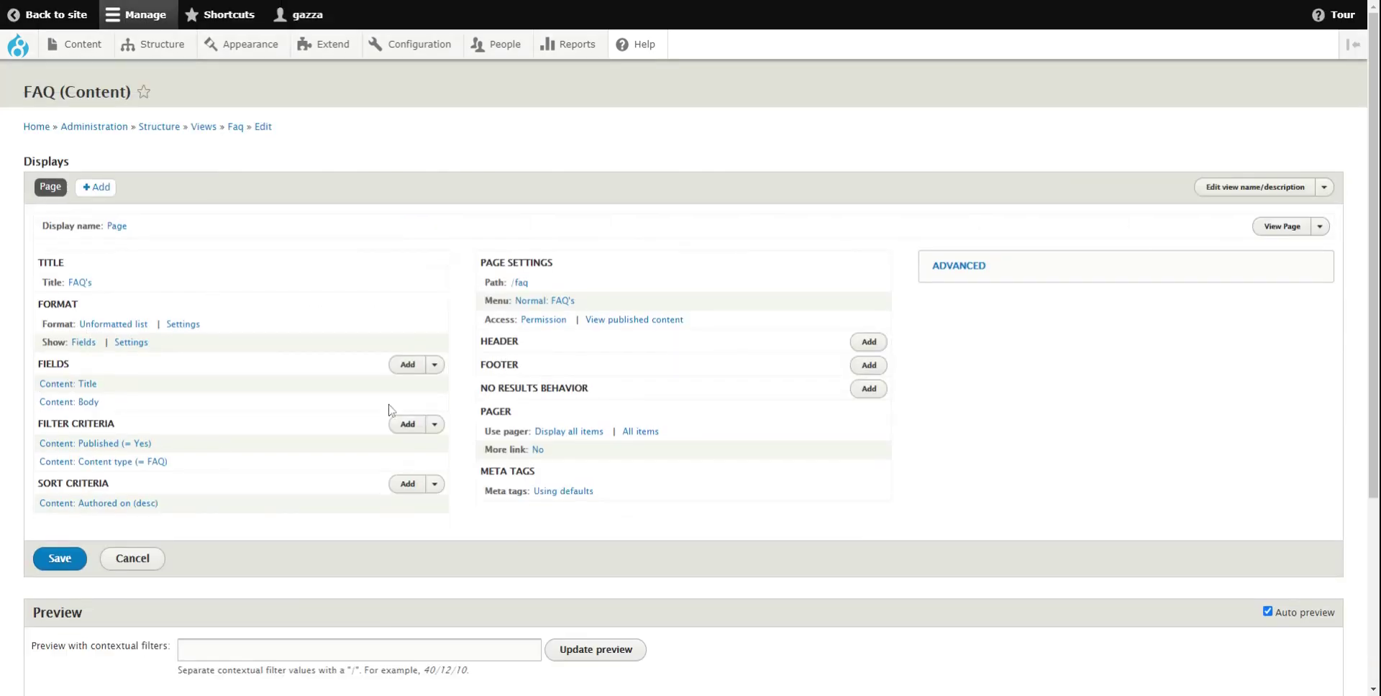
{"action": "left_click", "coordinate": [113, 340]}
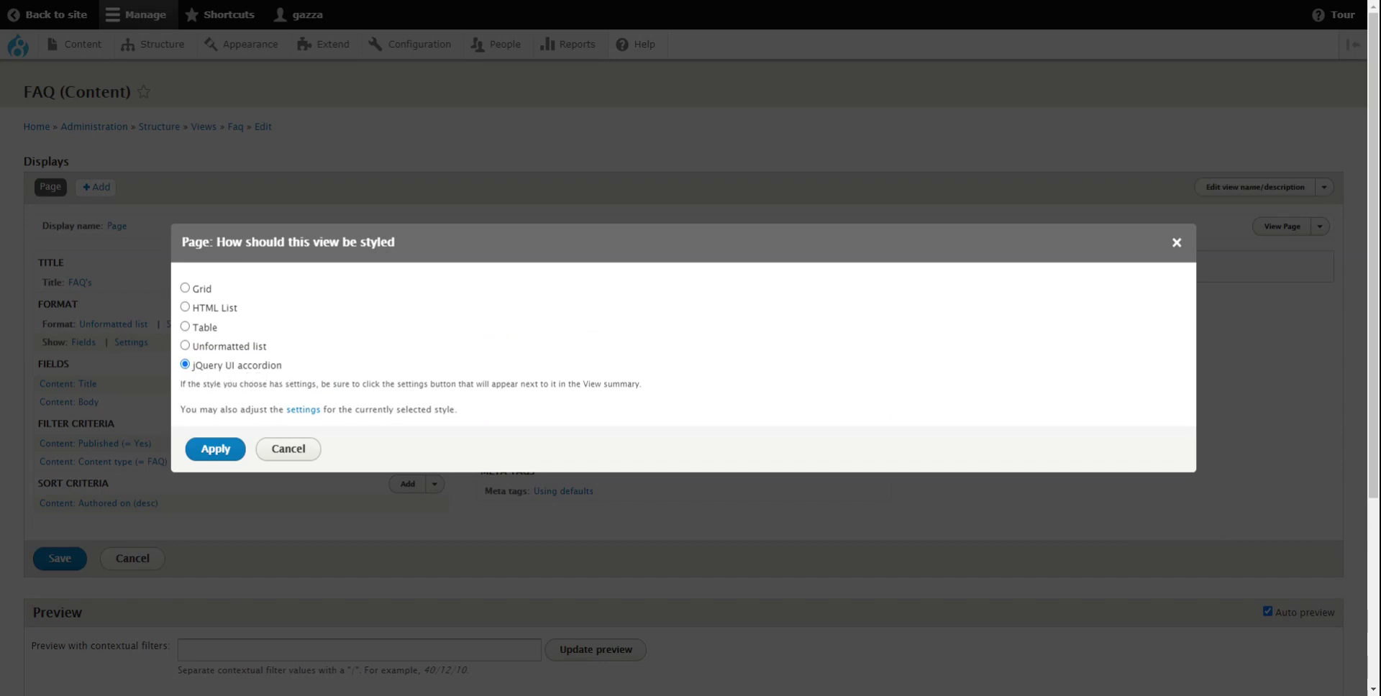
- Switch the FAQ view's format to jQuery UI accordion and confirm its style options
{"action": "left_click", "coordinate": [219, 449]}
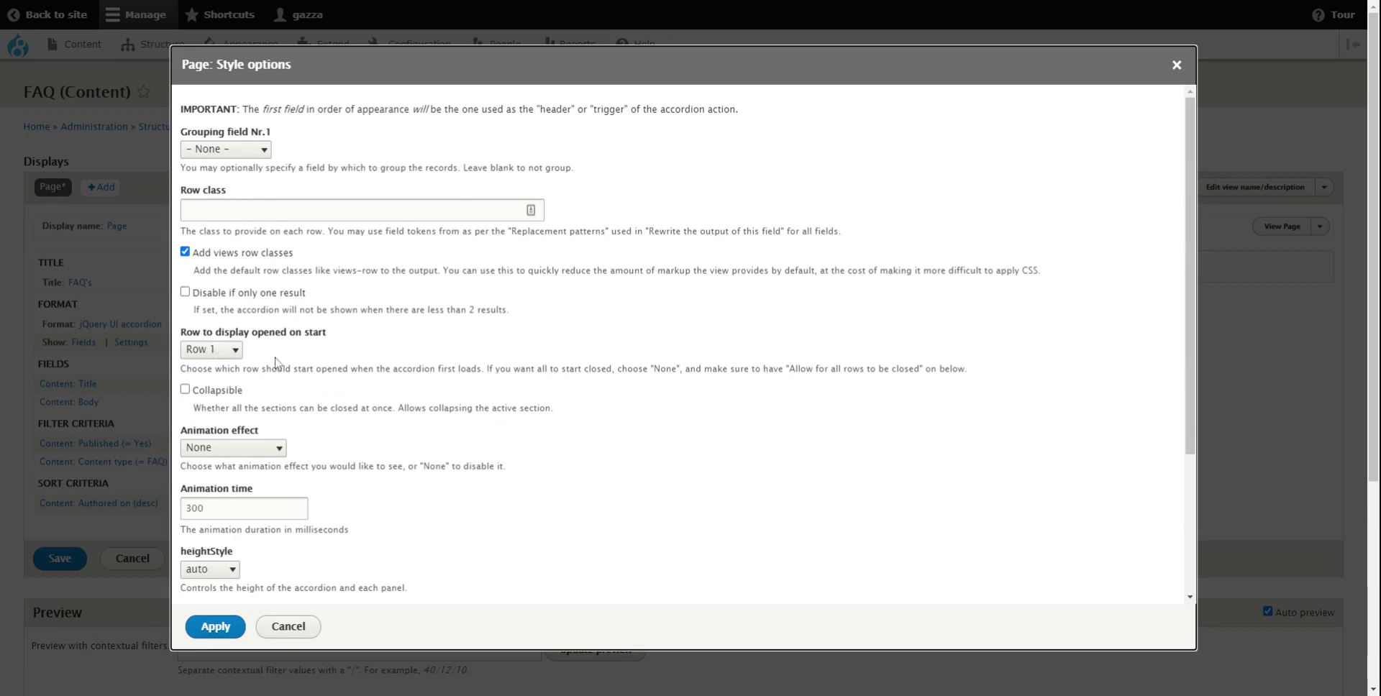
{"action": "scroll", "coordinate": [333, 390], "scroll_direction": "down", "scroll_amount": 1}
{"action": "scroll", "coordinate": [333, 391], "scroll_direction": "down", "scroll_amount": 5}
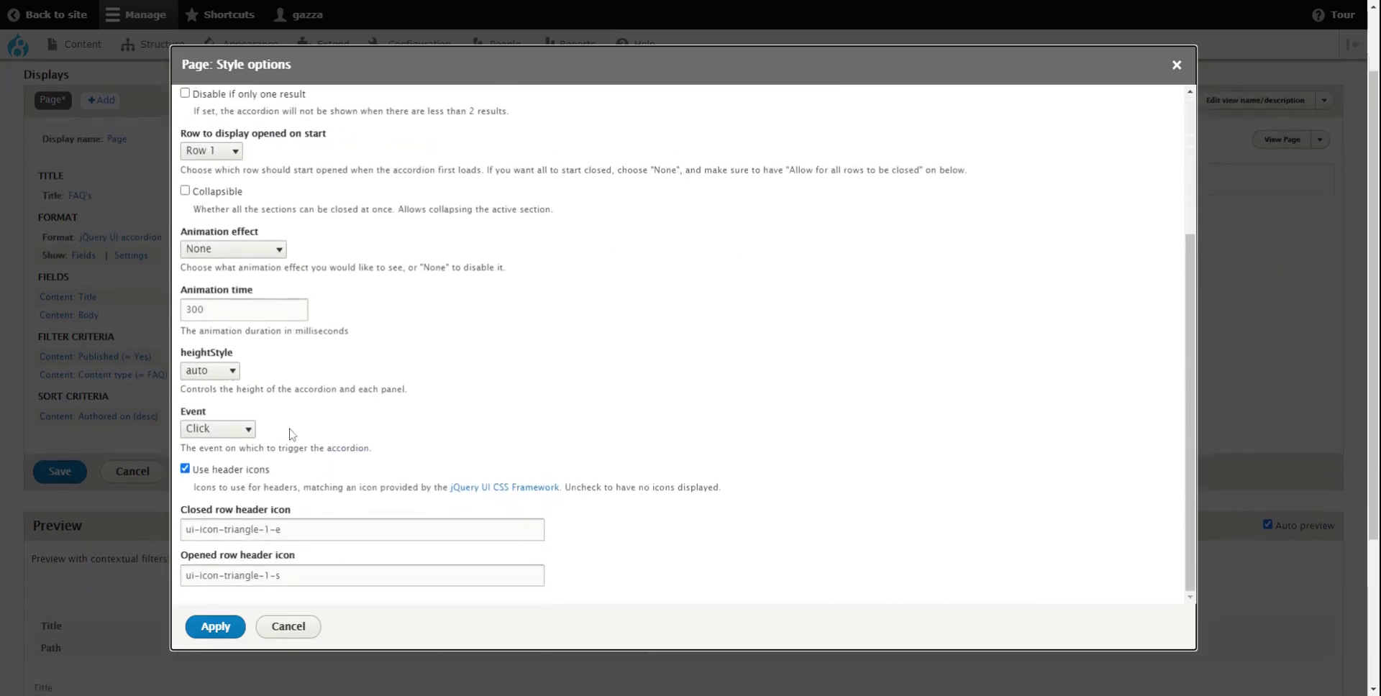
{"action": "scroll", "coordinate": [286, 353], "scroll_direction": "up", "scroll_amount": 3}
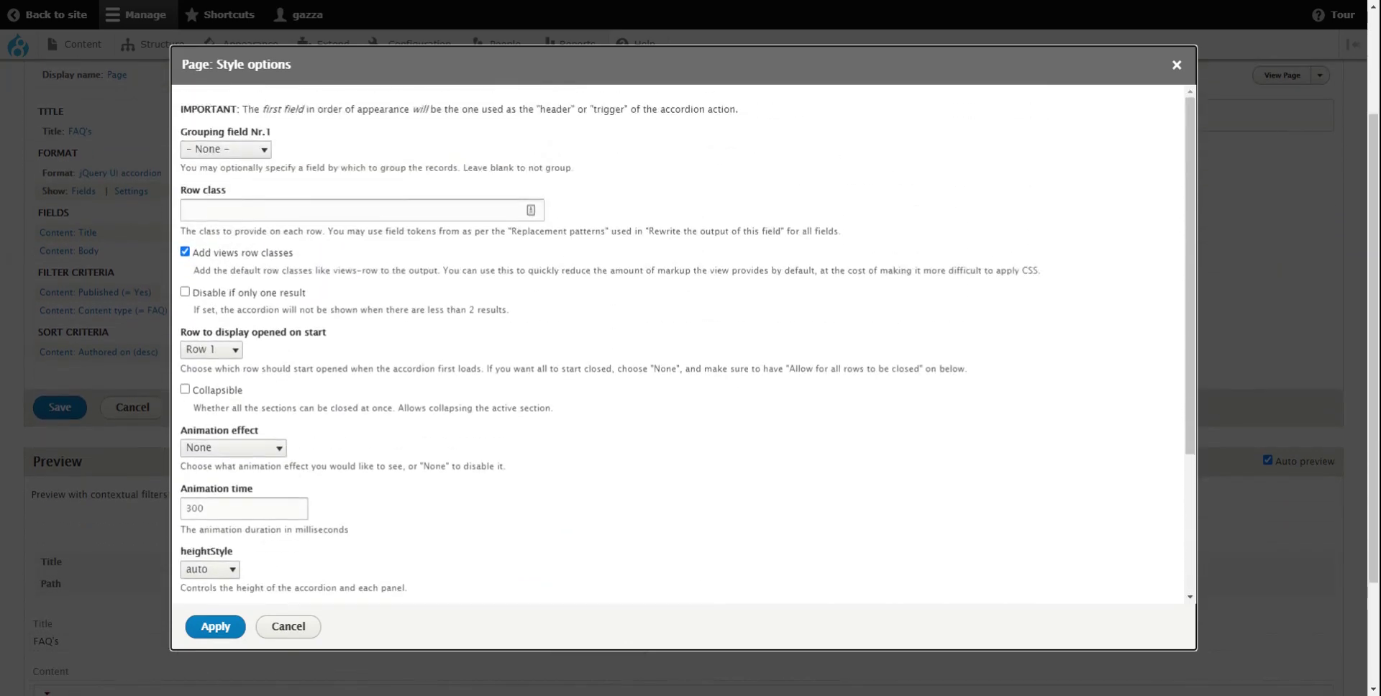
{"action": "scroll", "coordinate": [236, 533], "scroll_direction": "down", "scroll_amount": 3}
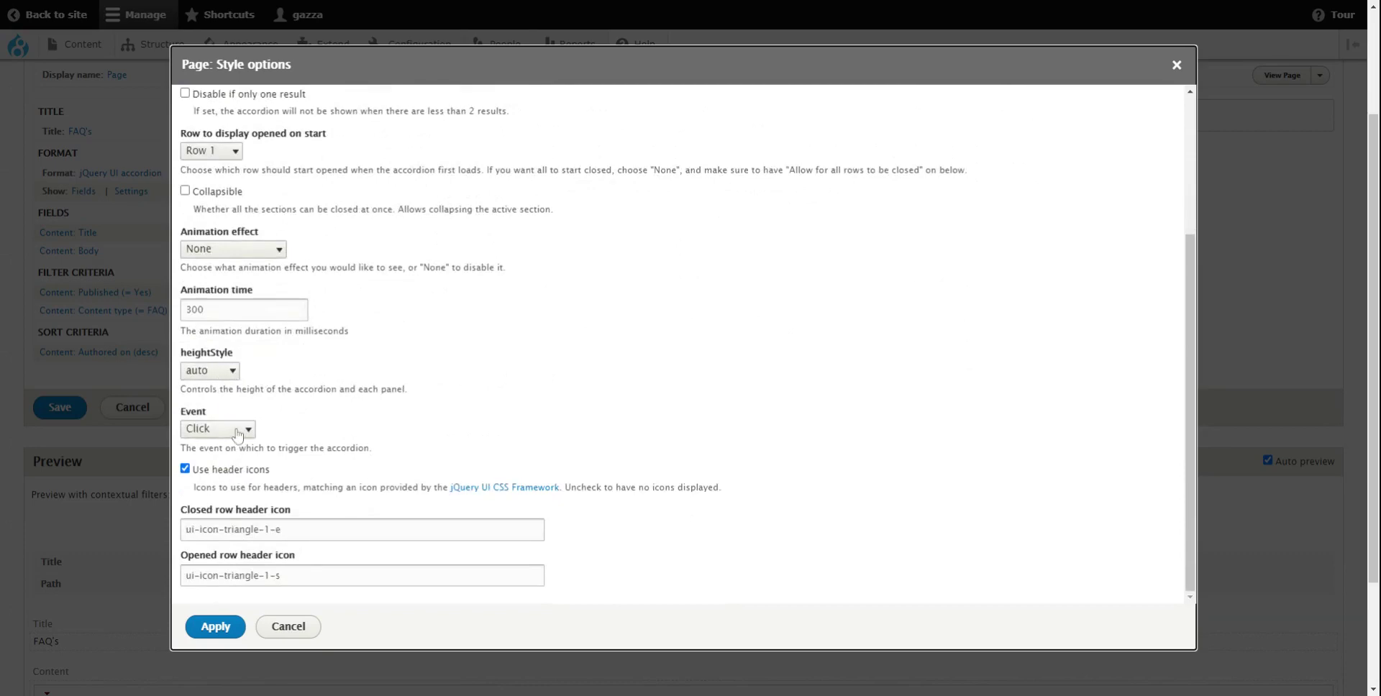
{"action": "left_click", "coordinate": [255, 250]}
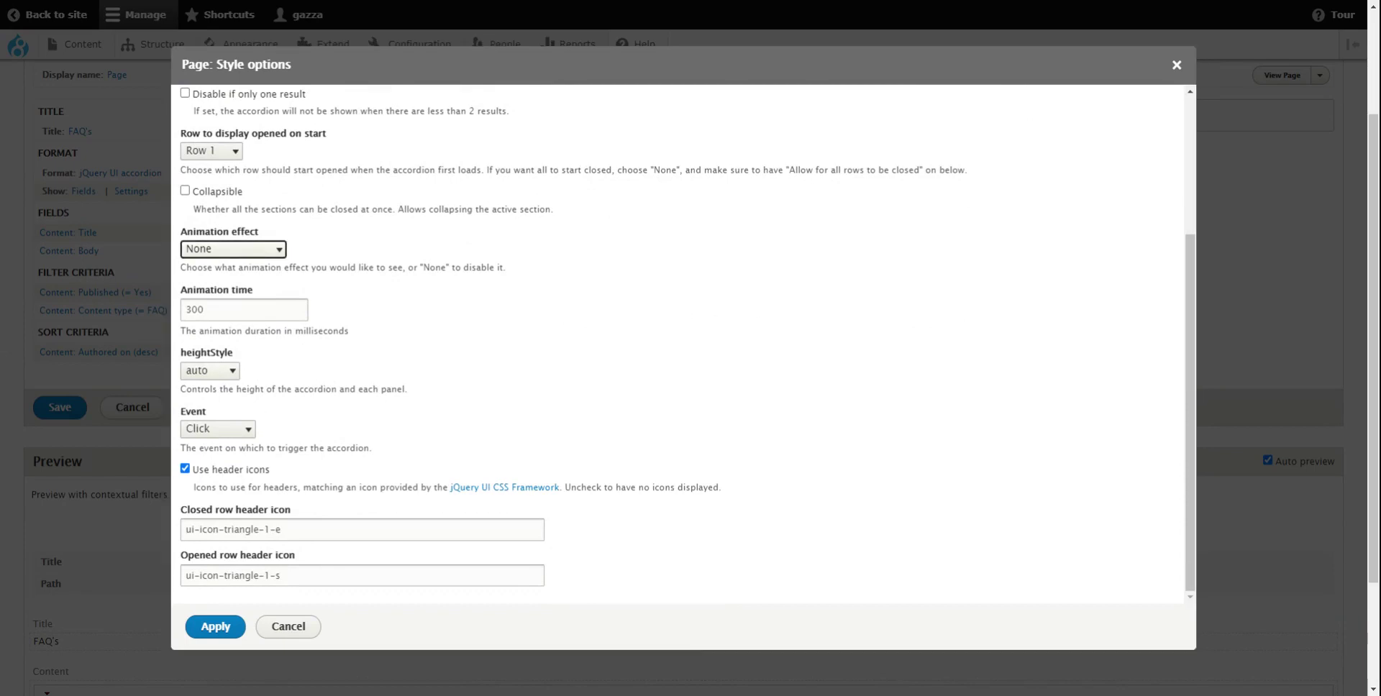
{"action": "left_click", "coordinate": [215, 627]}
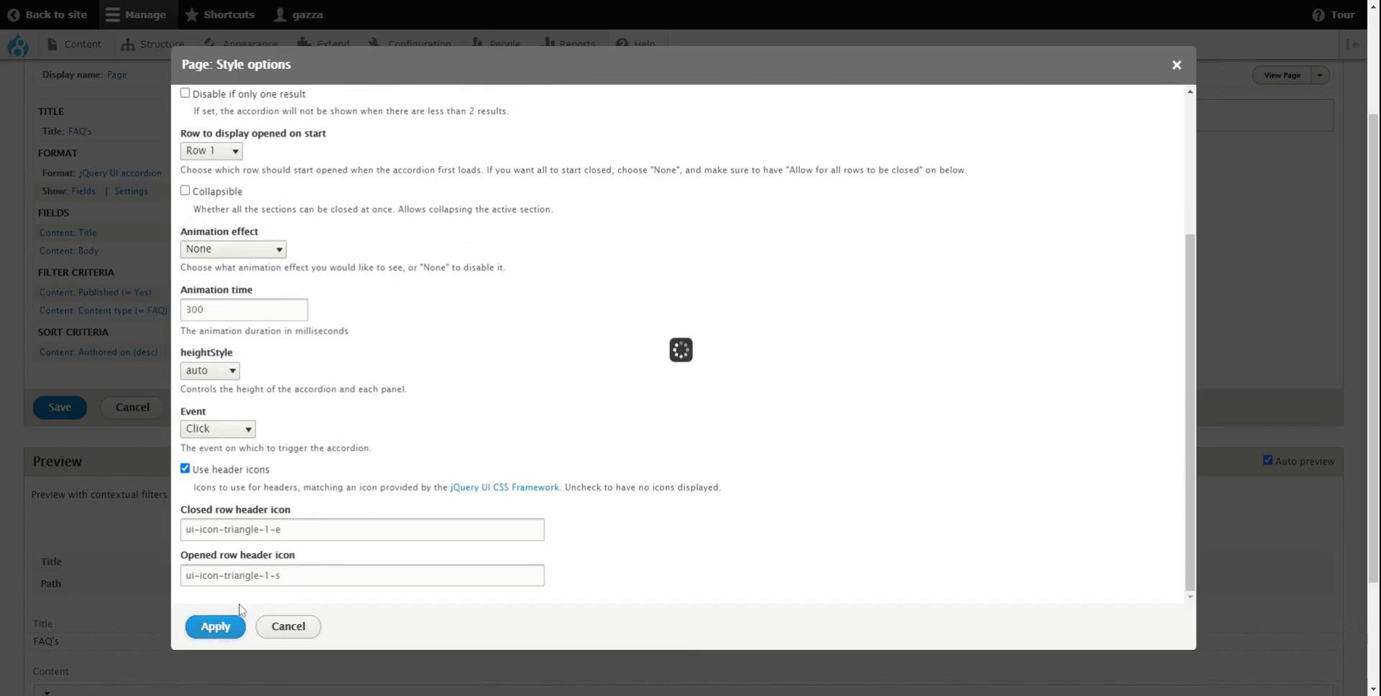
{"action": "scroll", "coordinate": [2, 308], "scroll_direction": "down", "scroll_amount": 3}
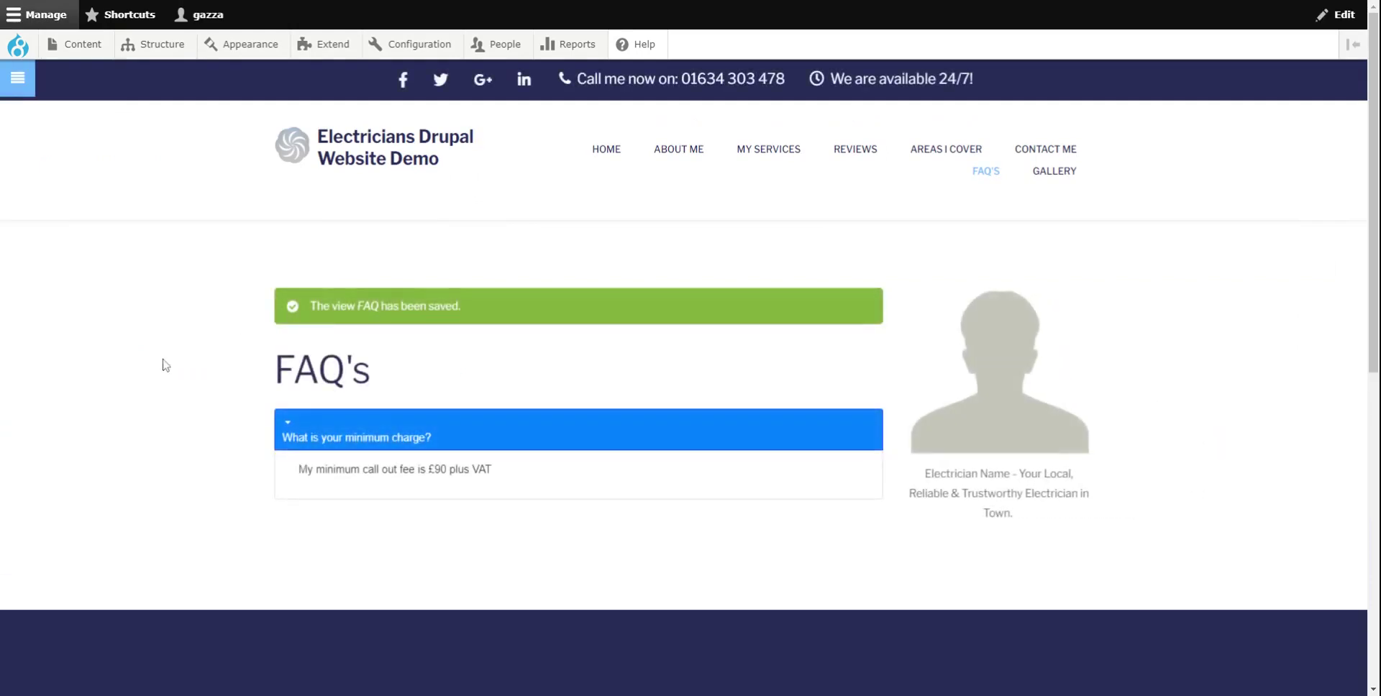
- Test collapsing the minimum charge answer on /faq, then reveal the FAQ block's edit options
{"action": "left_click", "coordinate": [291, 432]}
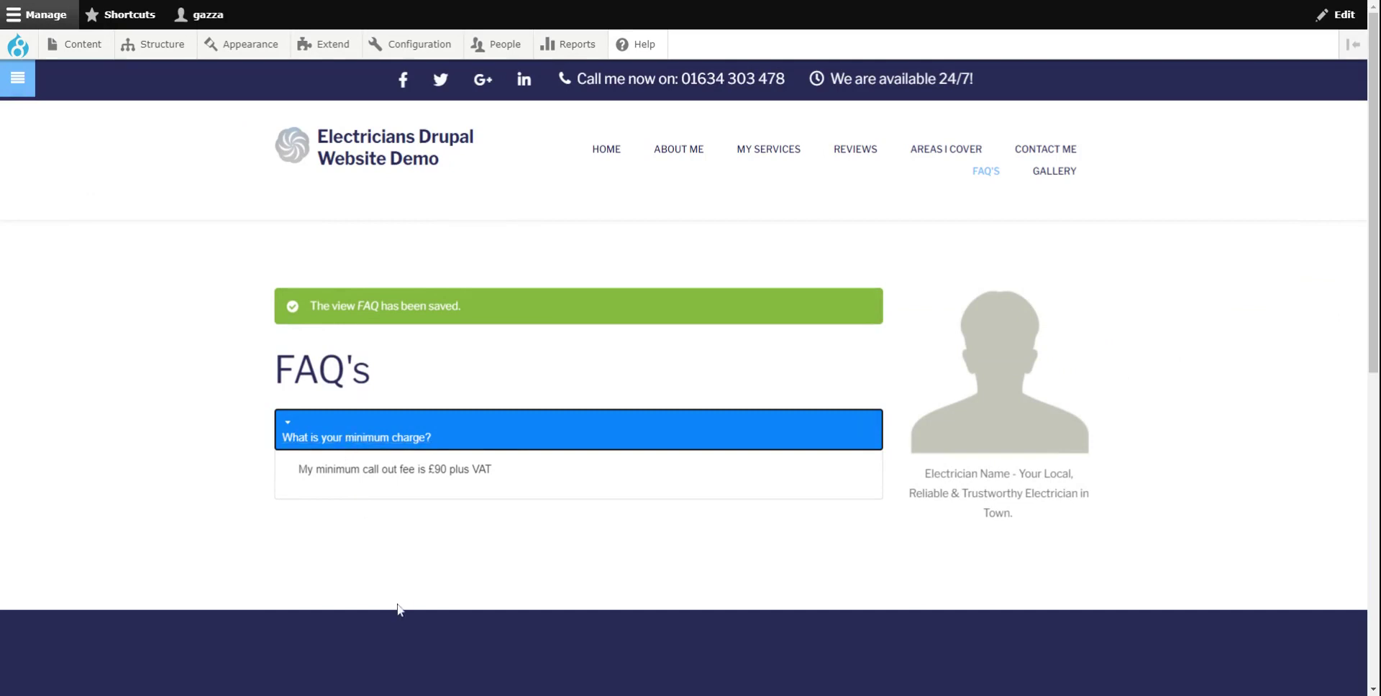
{"action": "mouse_move", "coordinate": [369, 441]}
{"action": "left_click", "coordinate": [870, 428]}
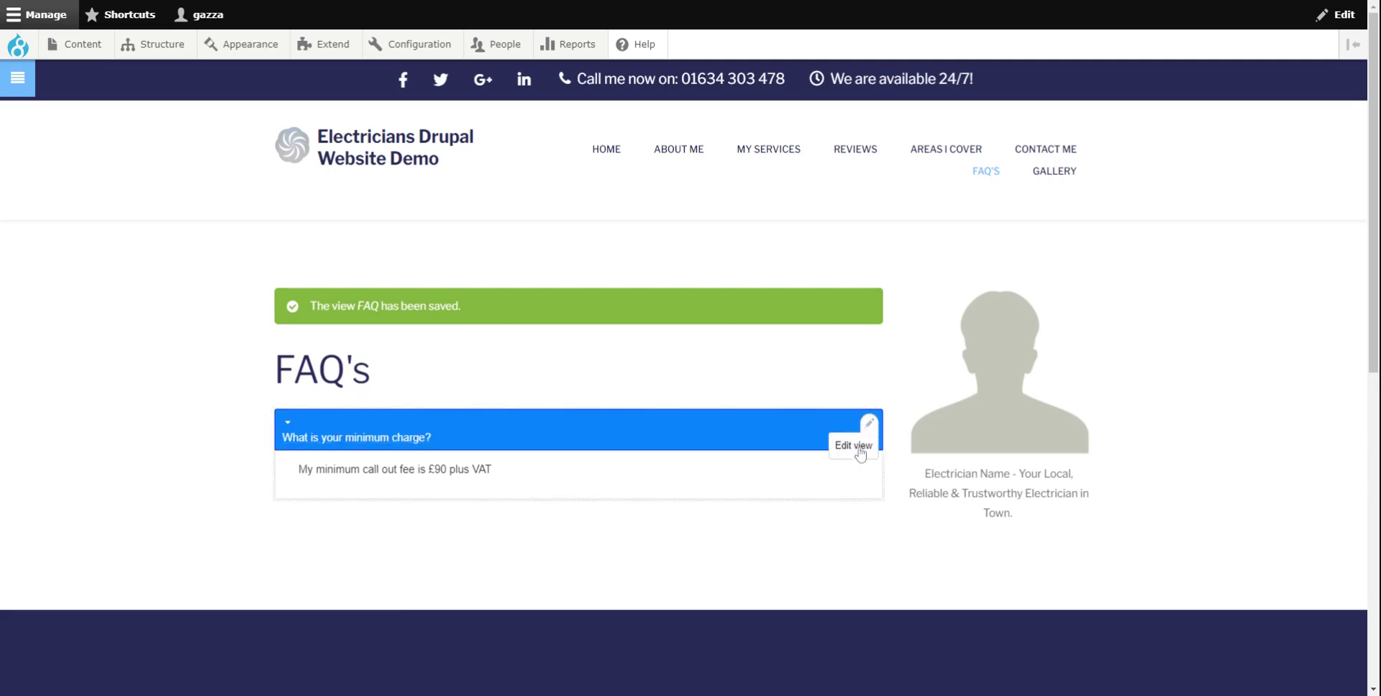
- Set the accordion's 'Row to display opened on start' to None and apply, which Drupal rejects
{"action": "left_click", "coordinate": [857, 446]}
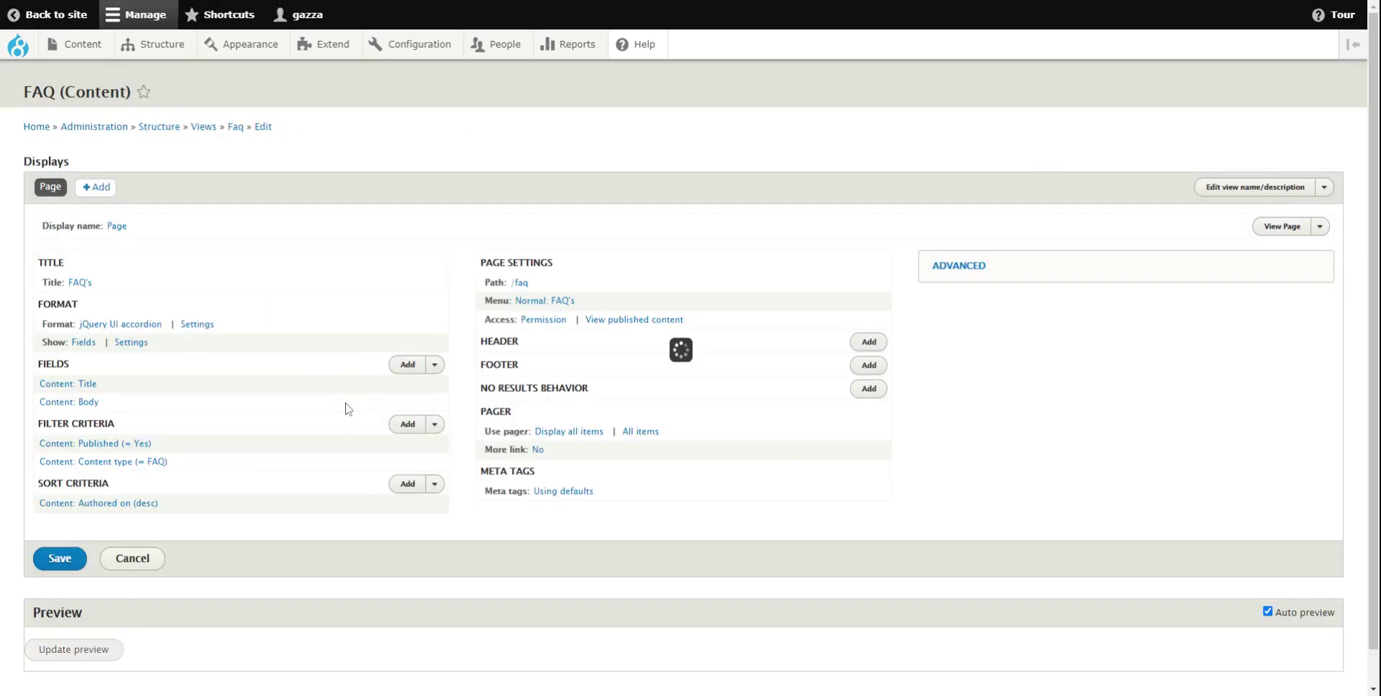
{"action": "left_click", "coordinate": [197, 324]}
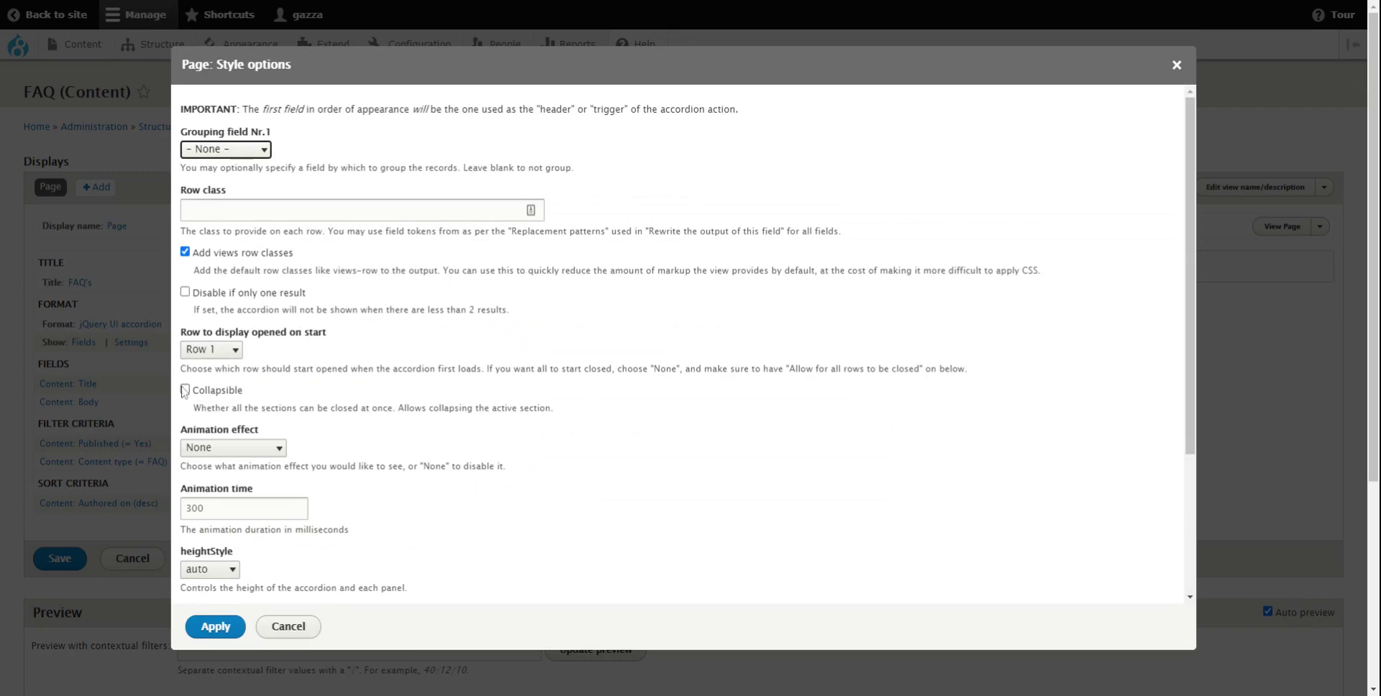
{"action": "left_click", "coordinate": [216, 351]}
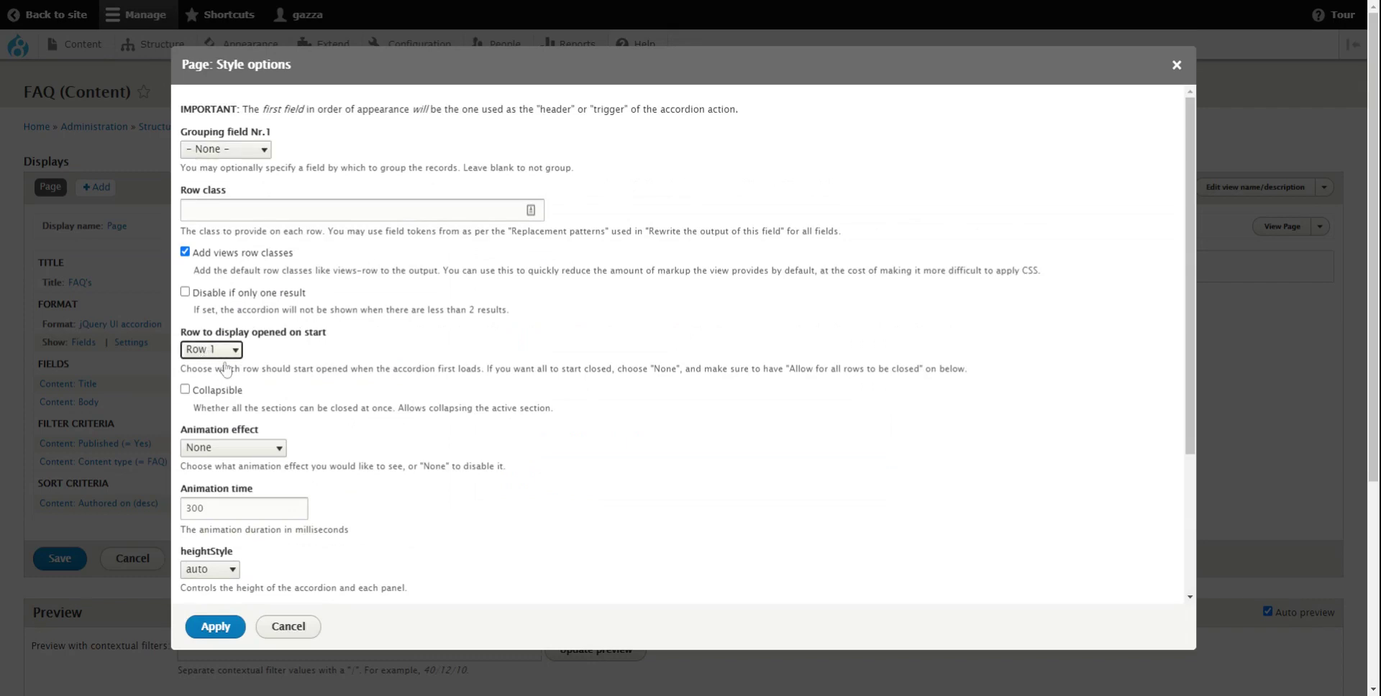
{"action": "key", "text": "Up"}
{"action": "left_click", "coordinate": [210, 626]}
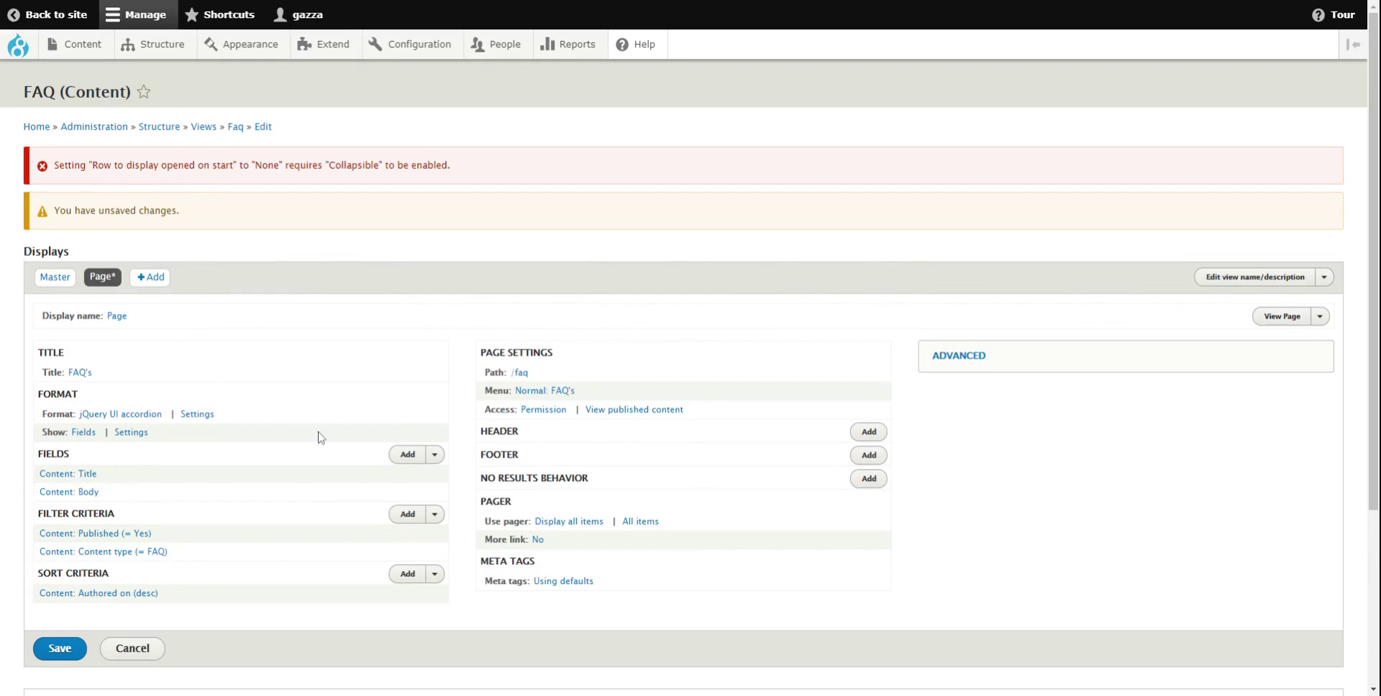
- Enable Collapsible in the accordion format settings, apply it, and save the FAQ view
{"action": "left_click", "coordinate": [201, 415]}
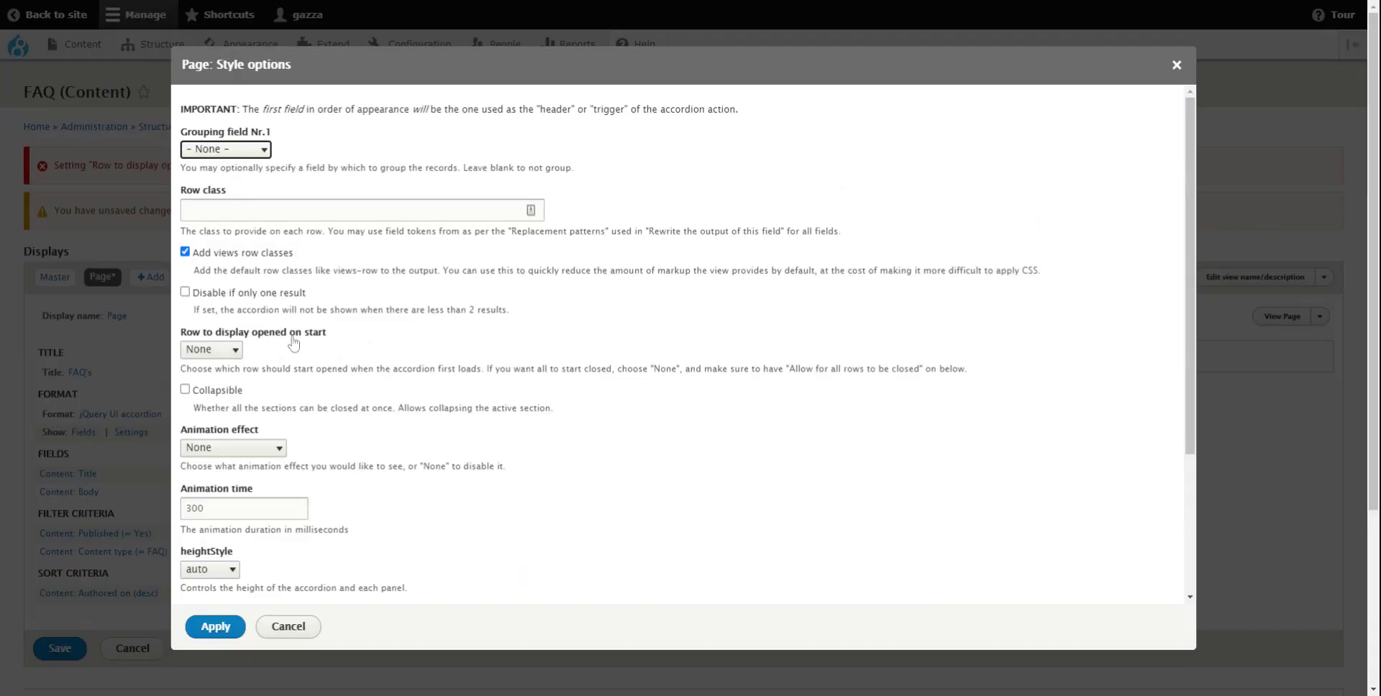
{"action": "left_click", "coordinate": [231, 351]}
{"action": "left_click", "coordinate": [389, 354]}
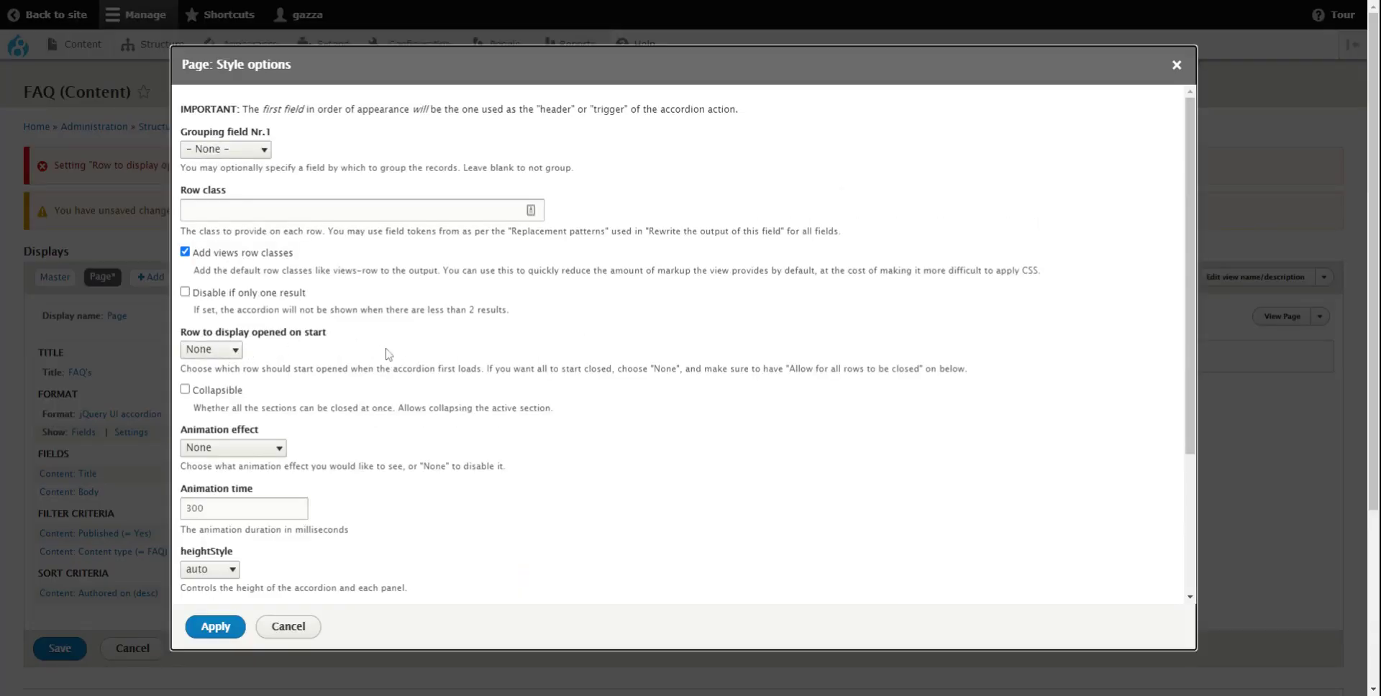
{"action": "left_click", "coordinate": [190, 390]}
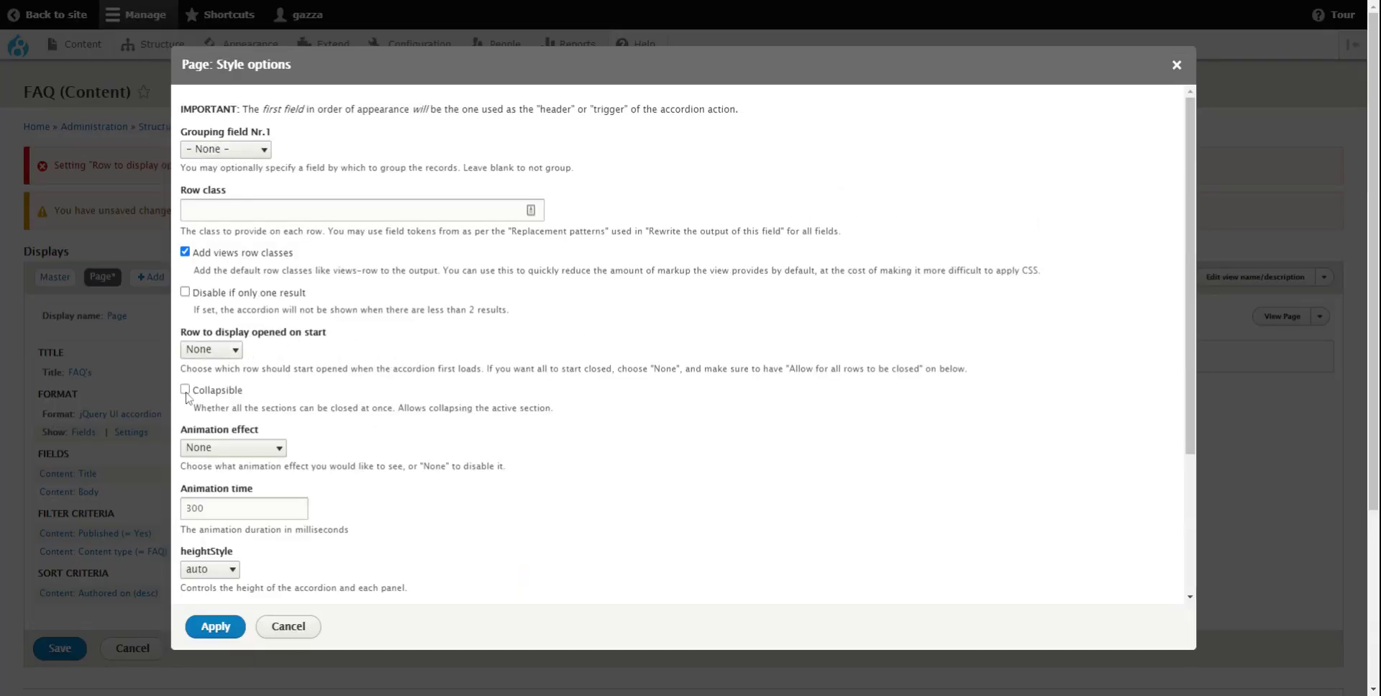
{"action": "left_click", "coordinate": [213, 624]}
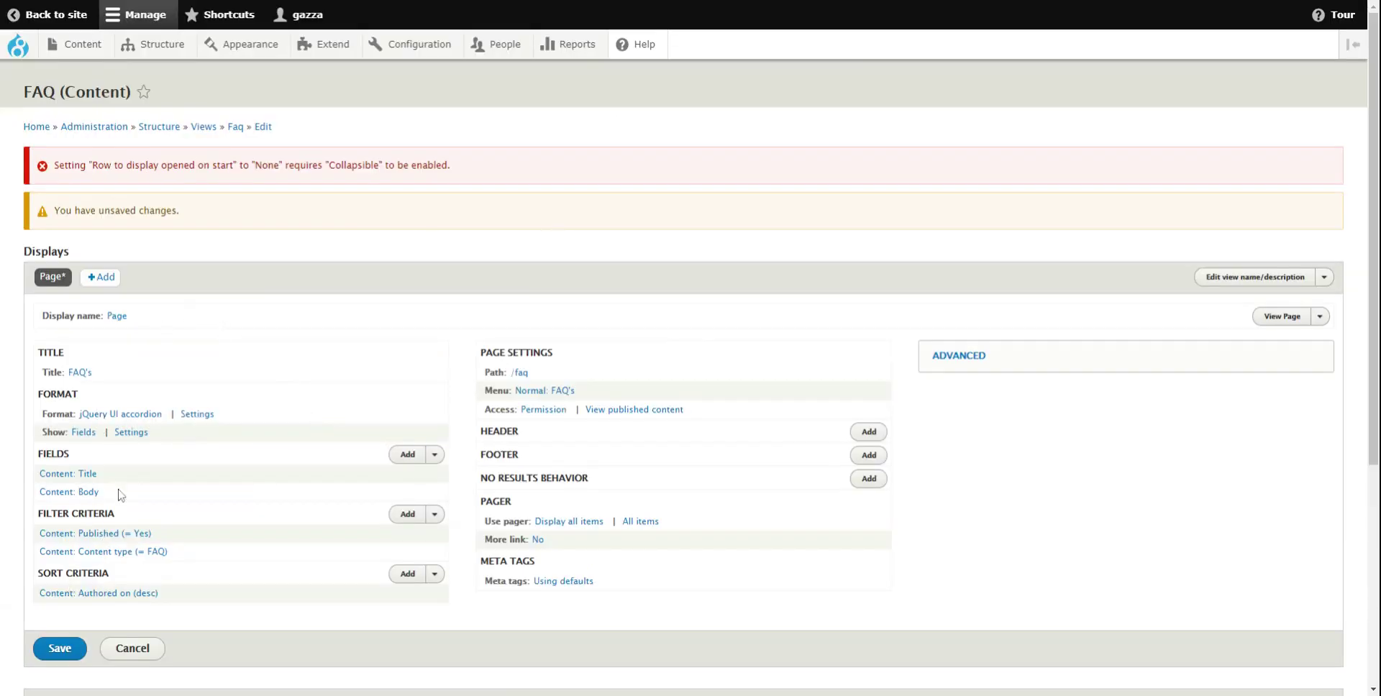
{"action": "left_click", "coordinate": [60, 648]}
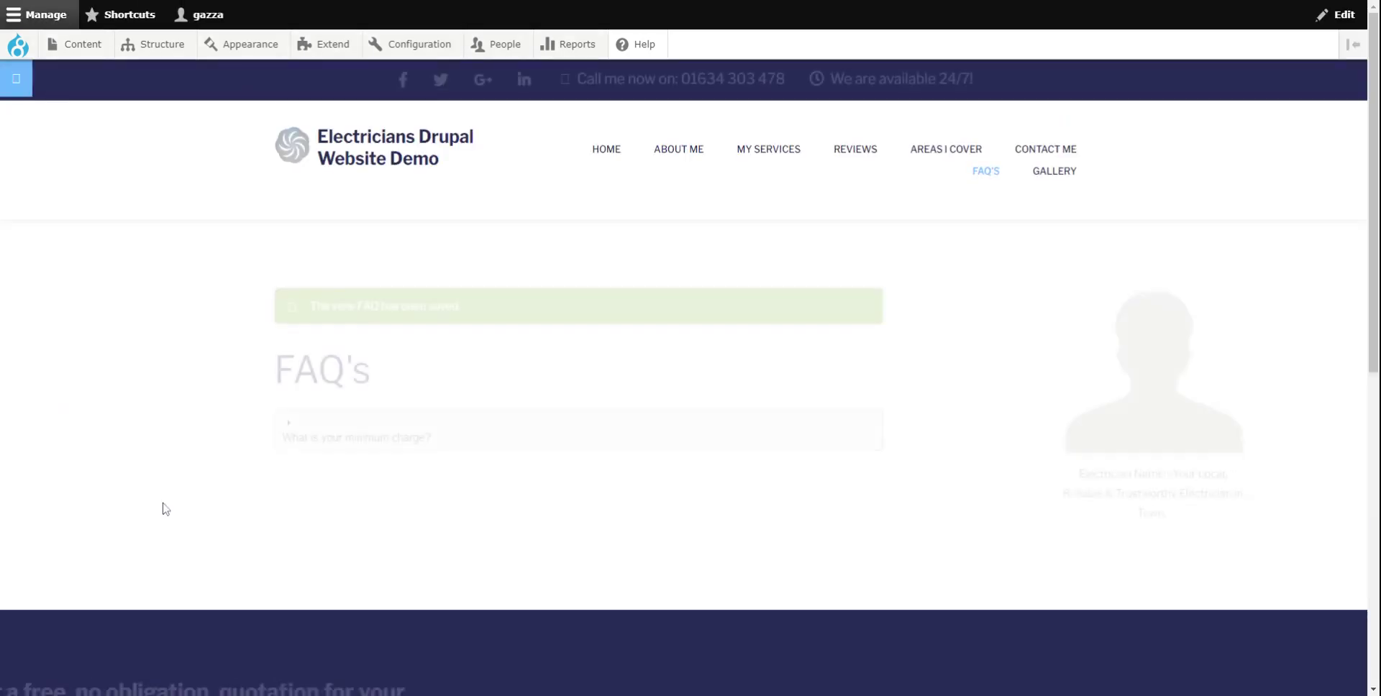
- Toggle the minimum charge question open and shut twice, then bring up Content > Add content
{"action": "left_click", "coordinate": [359, 448]}
{"action": "left_click", "coordinate": [360, 441]}
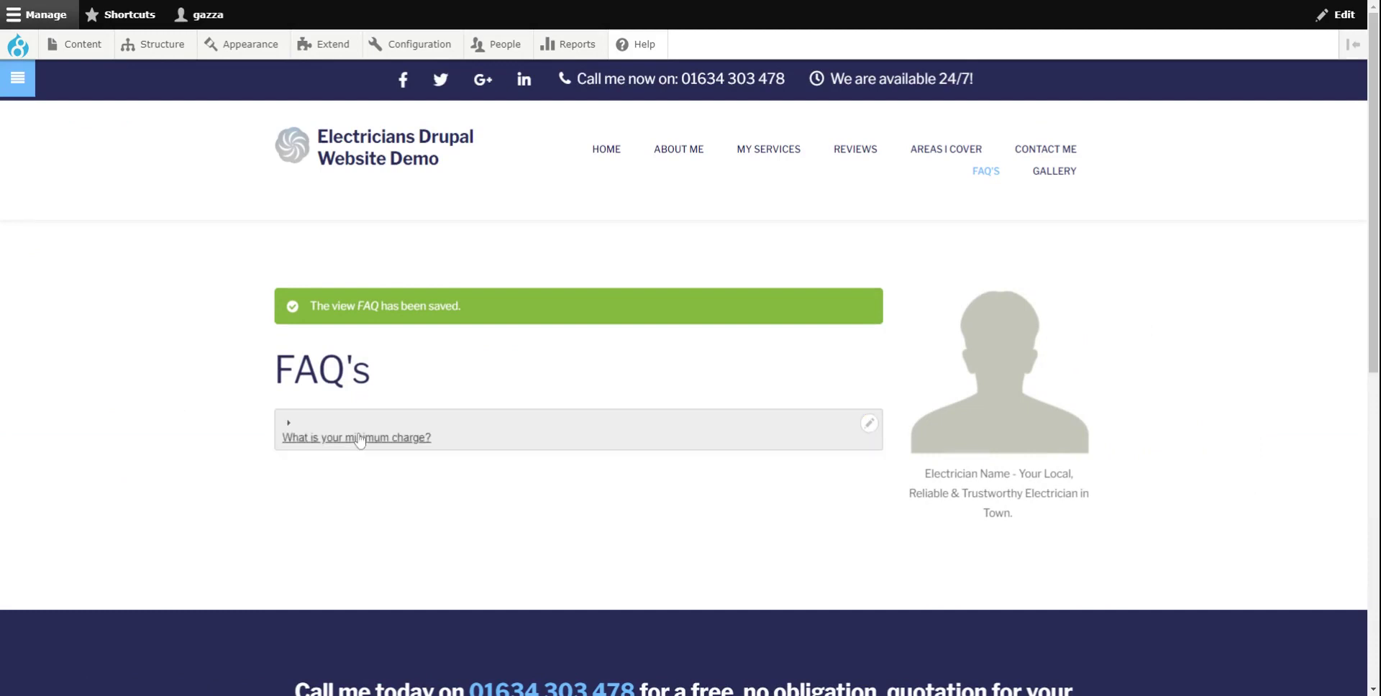
{"action": "left_click", "coordinate": [358, 440]}
{"action": "left_click", "coordinate": [358, 440]}
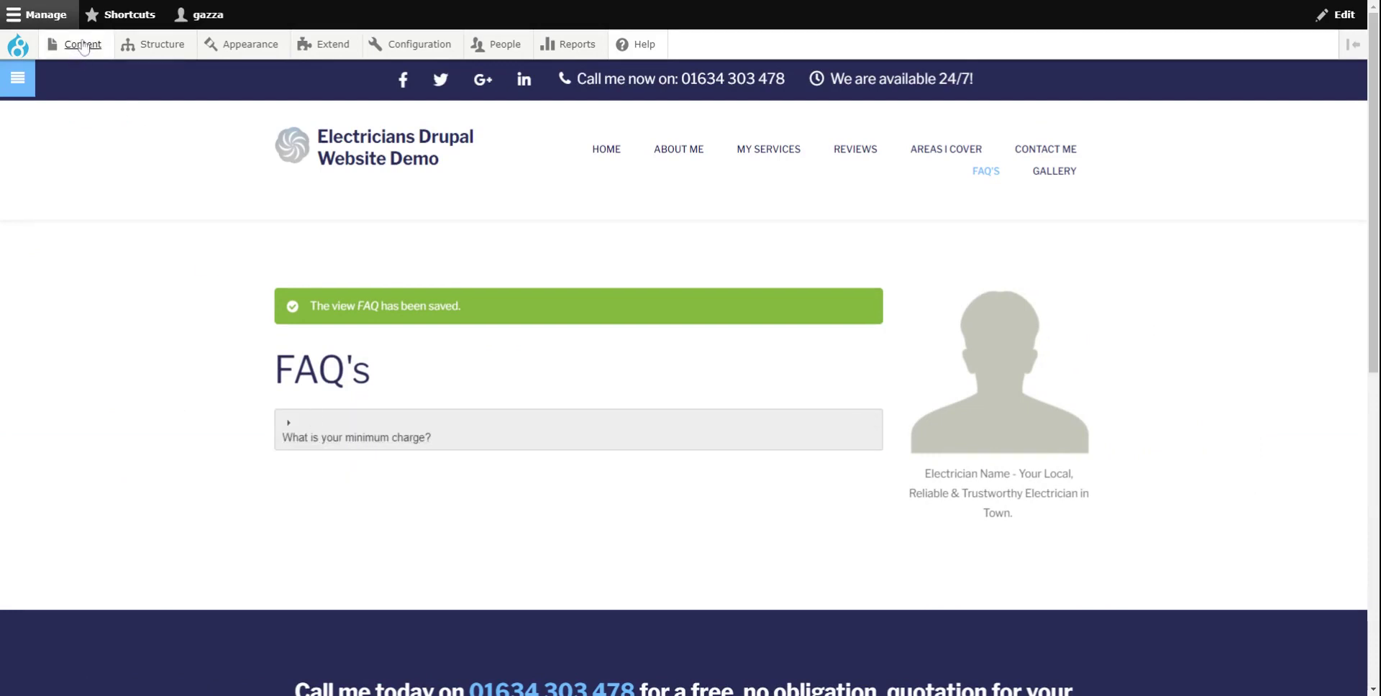
{"action": "mouse_move", "coordinate": [80, 46]}
{"action": "mouse_move", "coordinate": [83, 78]}
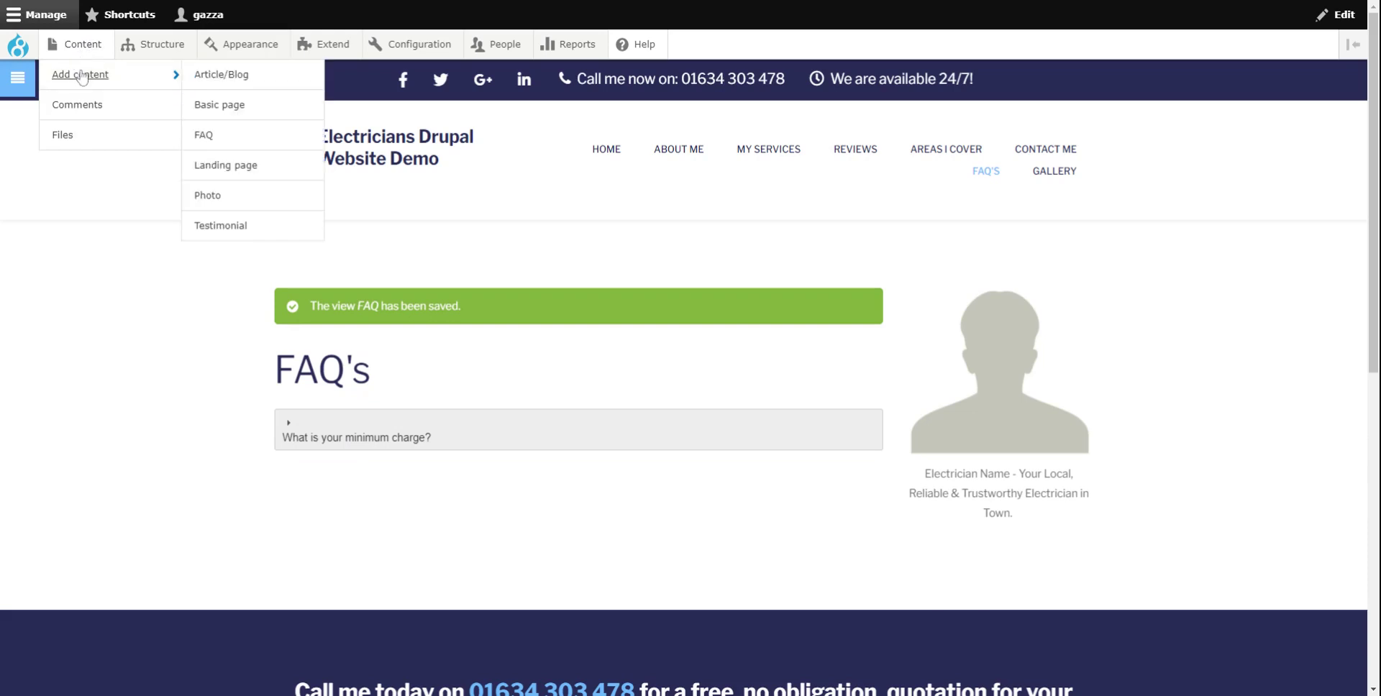
- Create an FAQ item 'Question number 2' with answer 'Answer to question number 2' and save
{"action": "left_click", "coordinate": [203, 135]}
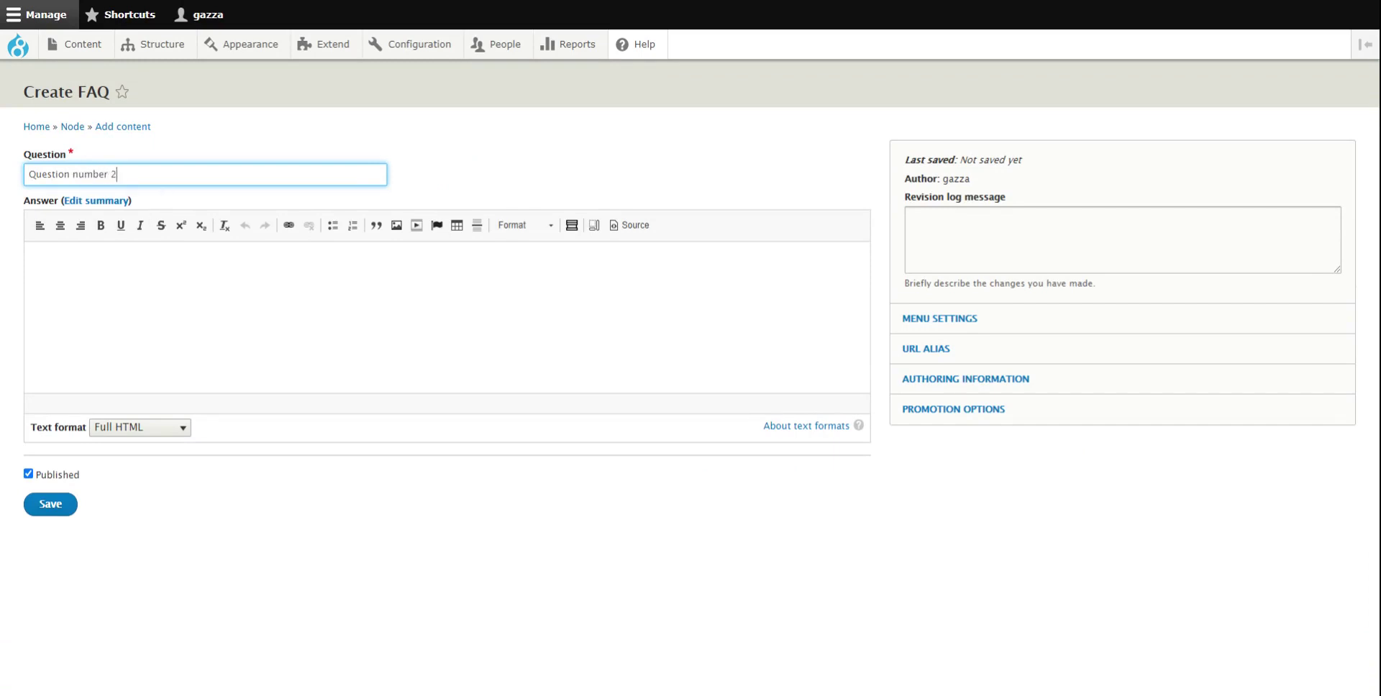
{"action": "left_click", "coordinate": [30, 259]}
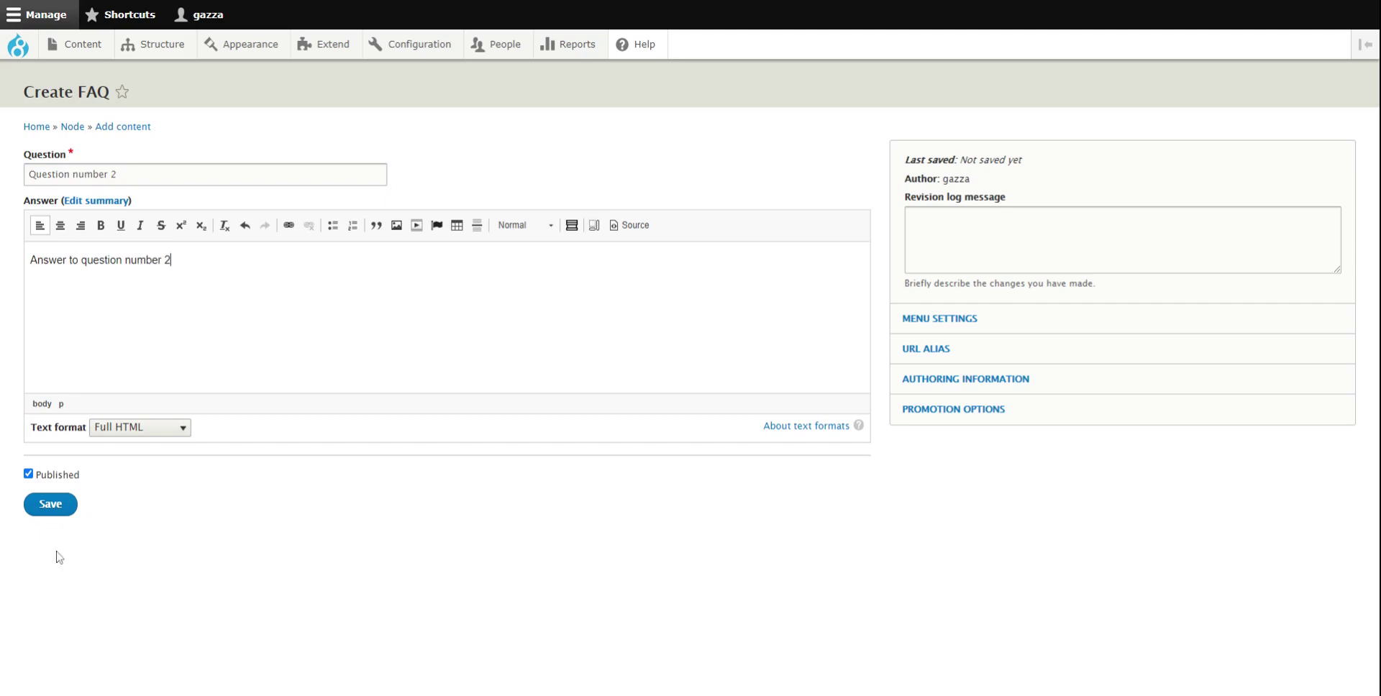
{"action": "left_click", "coordinate": [57, 508]}
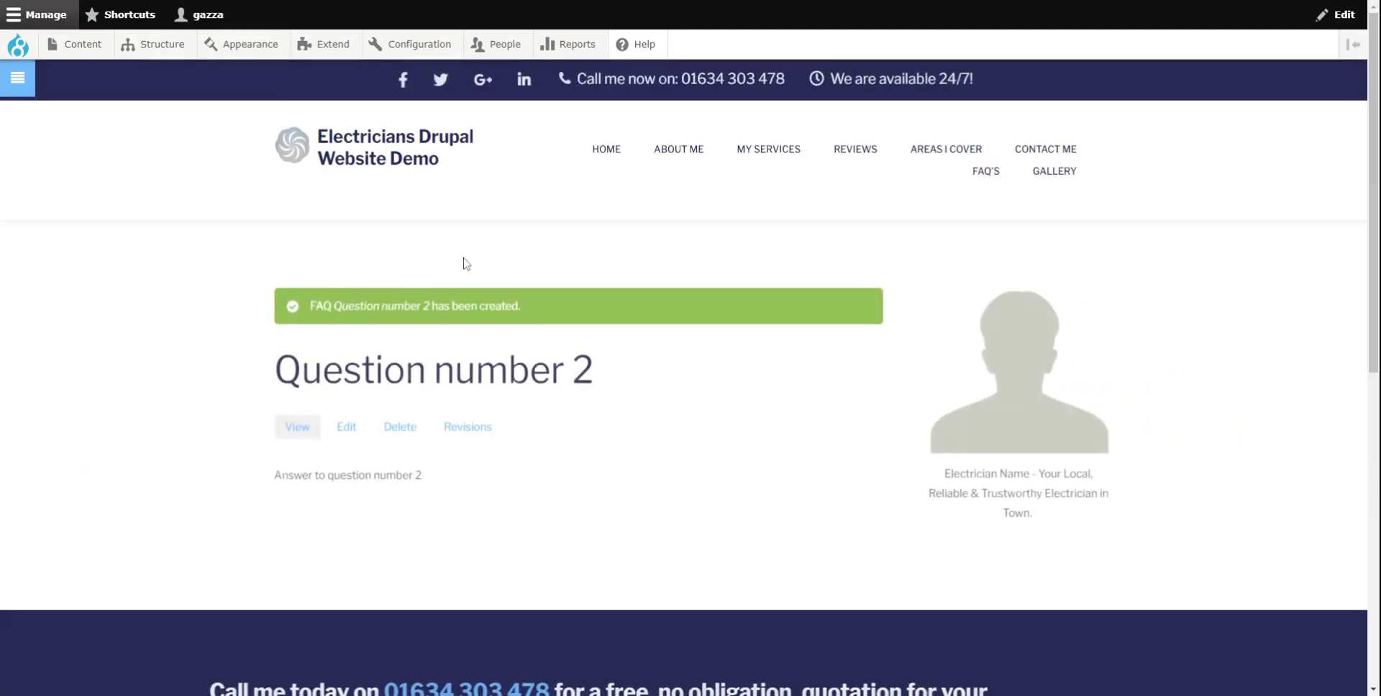
- Go to the FAQ's page, toggle both accordion questions several times, then reload it
{"action": "left_click", "coordinate": [985, 174]}
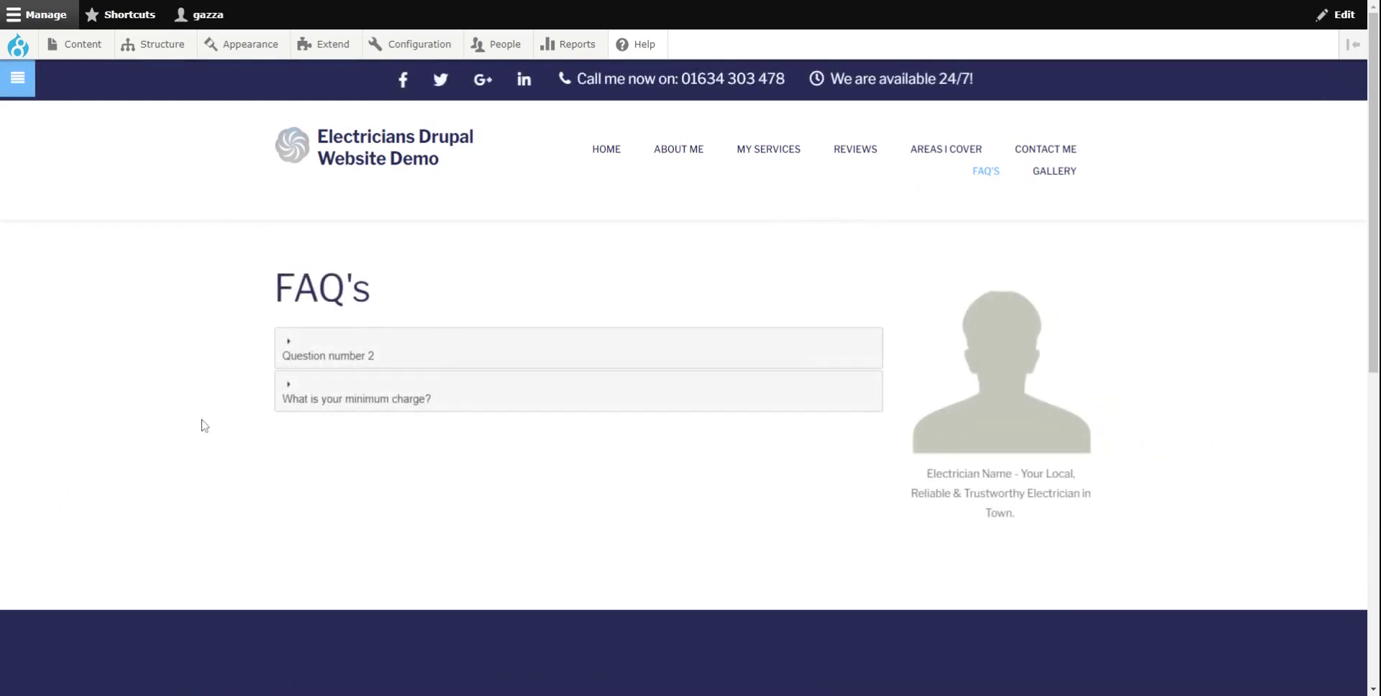
{"action": "left_click", "coordinate": [420, 358]}
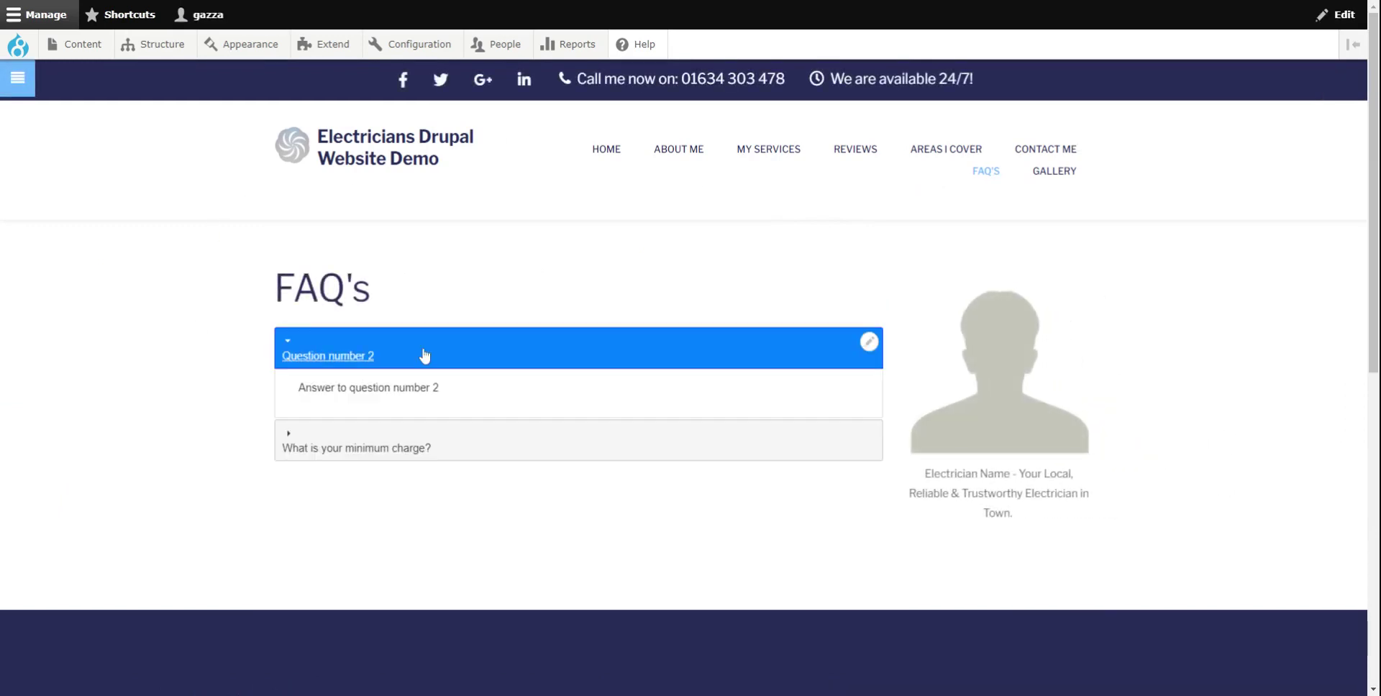
{"action": "left_click", "coordinate": [465, 452]}
{"action": "left_click", "coordinate": [459, 348]}
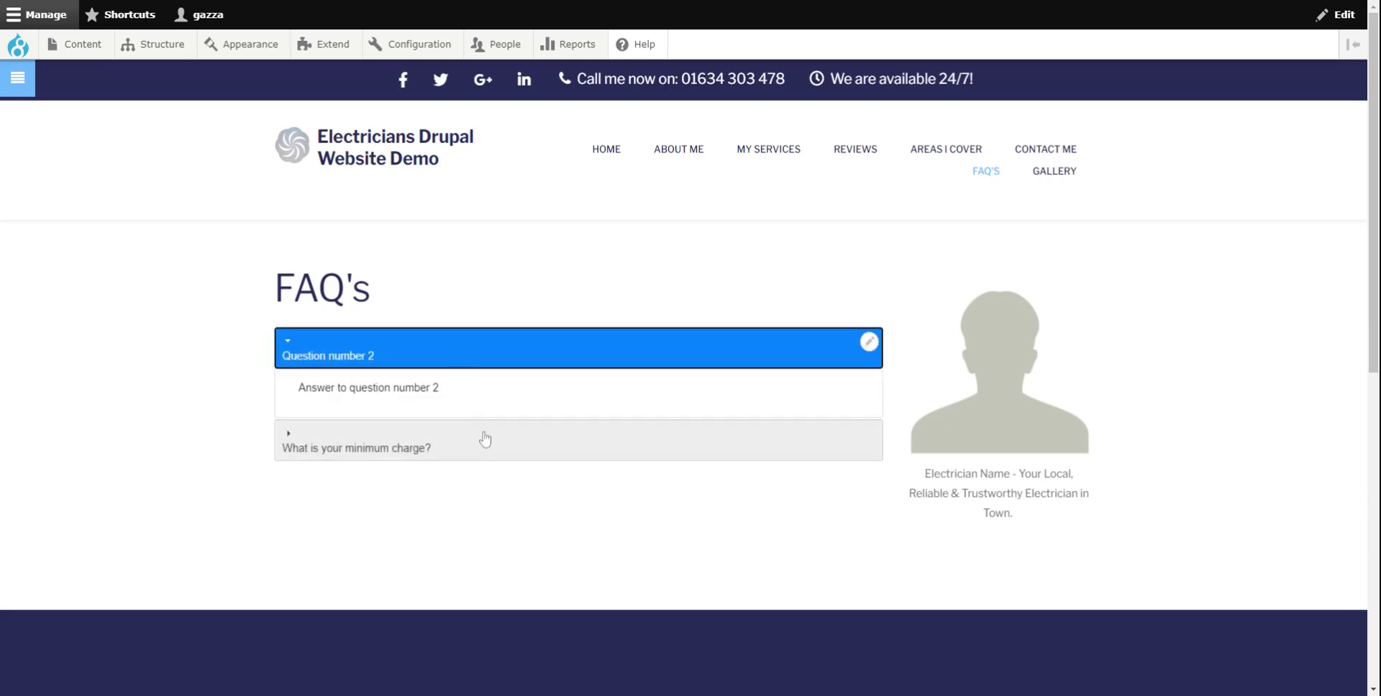
{"action": "left_click", "coordinate": [483, 442]}
{"action": "left_click", "coordinate": [436, 358]}
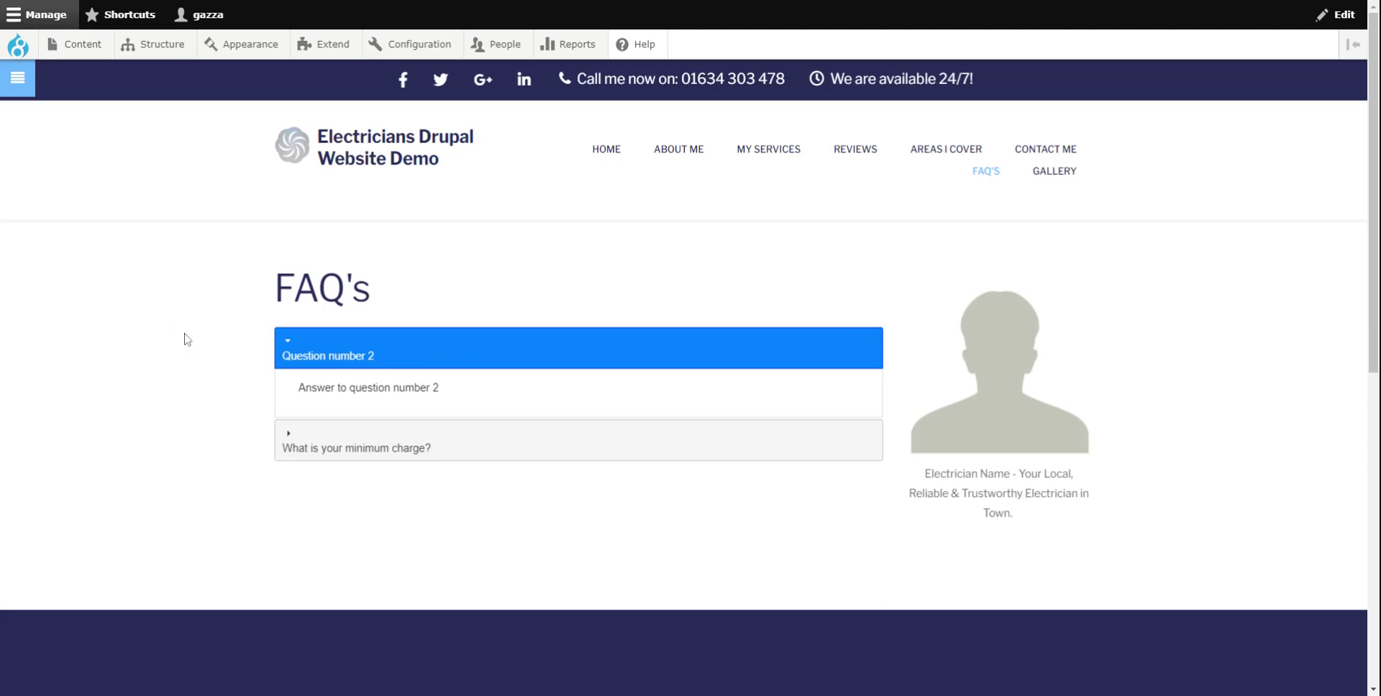
{"action": "key", "text": "F5"}
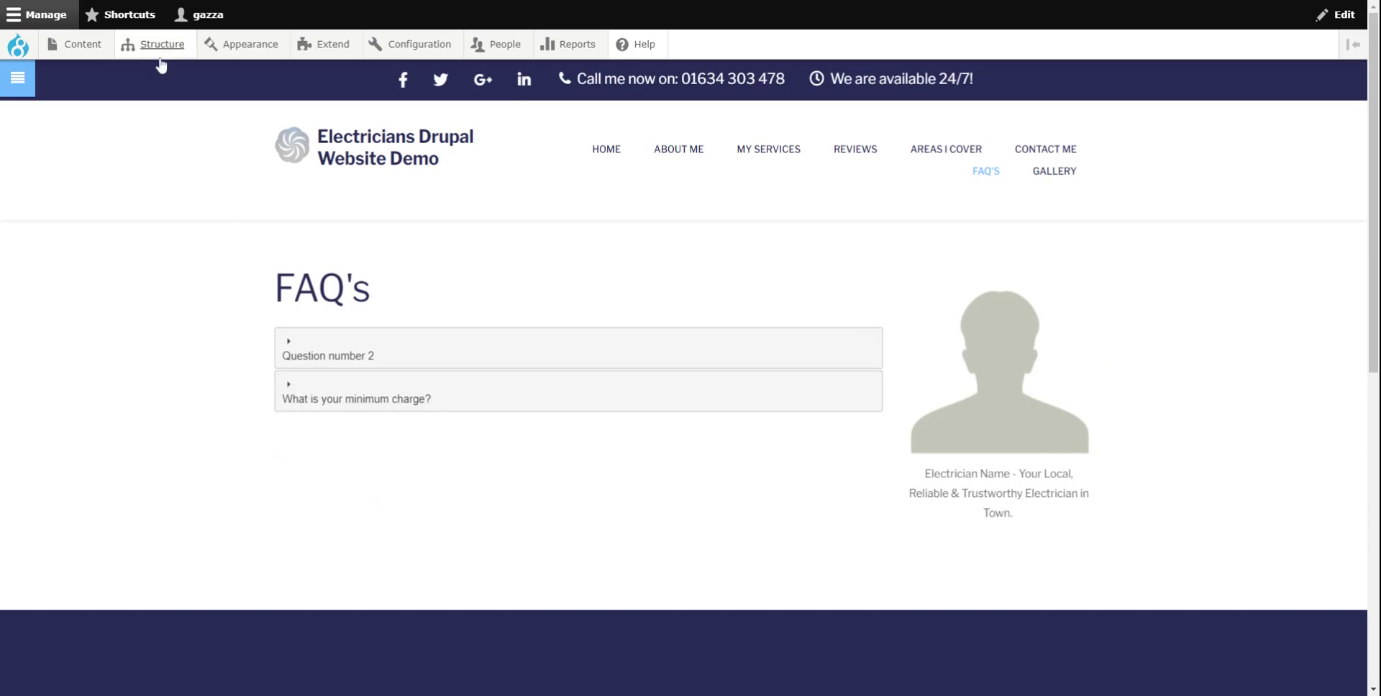
{"action": "mouse_move", "coordinate": [82, 76]}
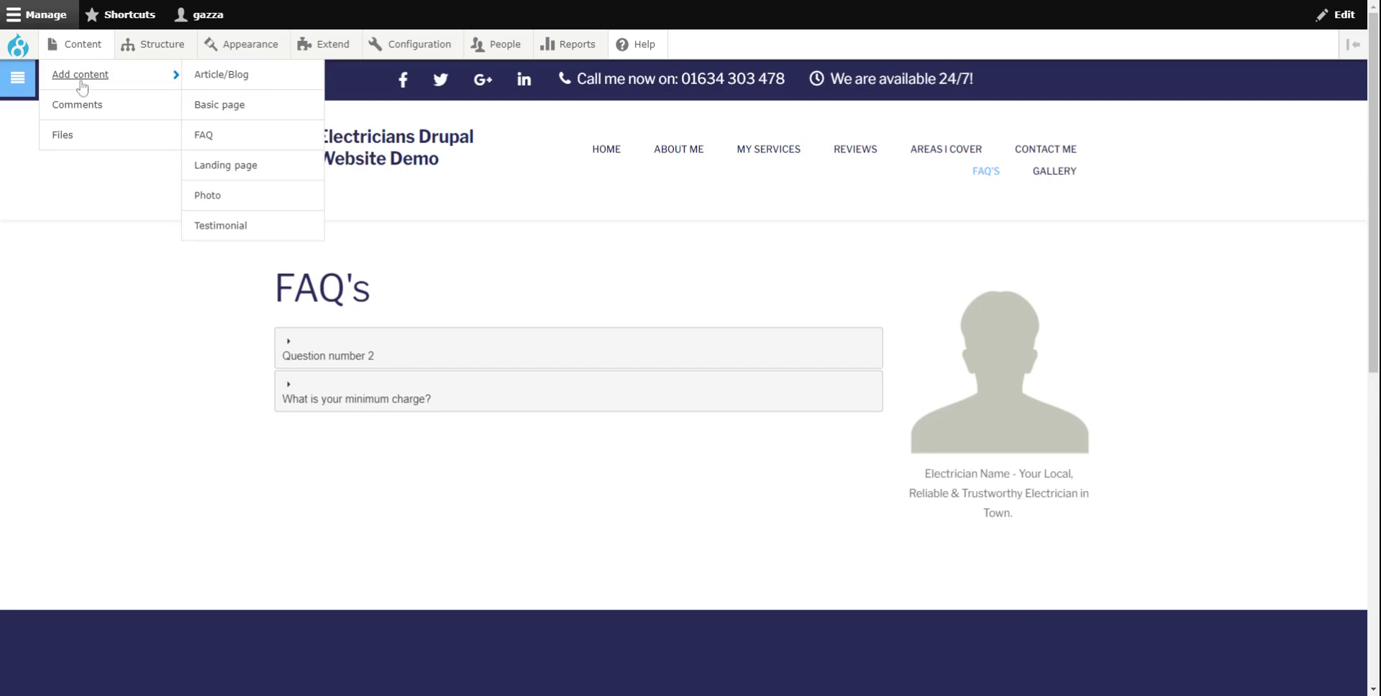
{"action": "left_click", "coordinate": [204, 137]}
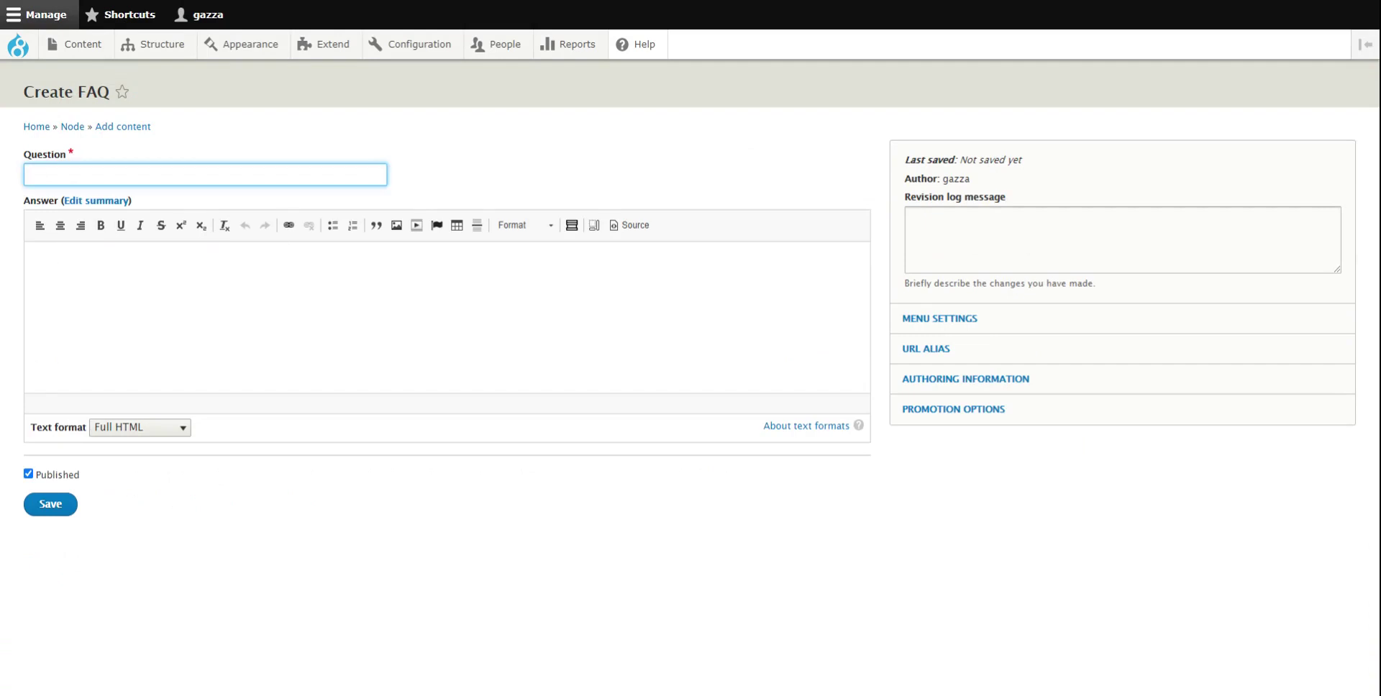
{"action": "left_click", "coordinate": [32, 252]}
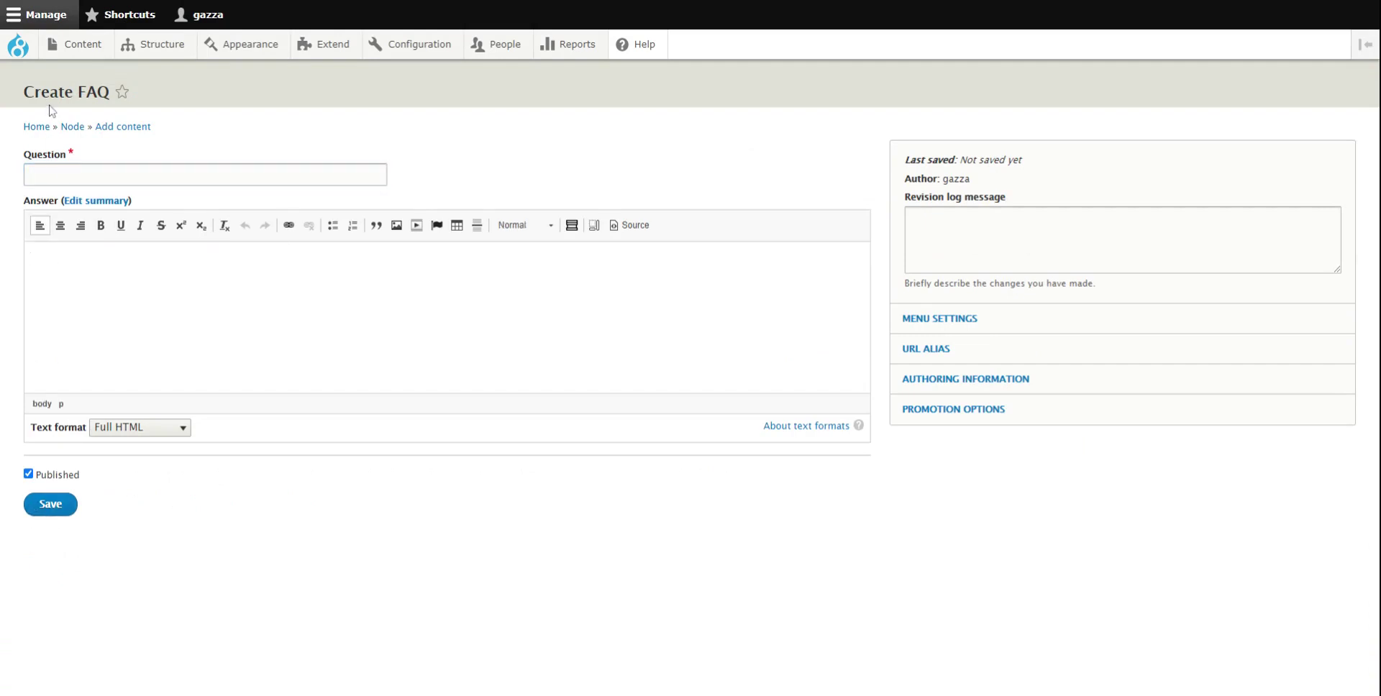